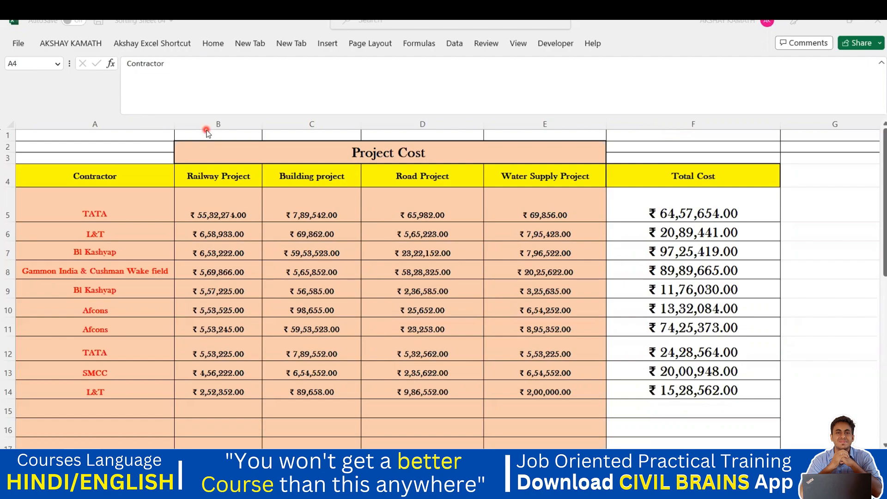
pyautogui.click(635, 181)
pyautogui.click(653, 180)
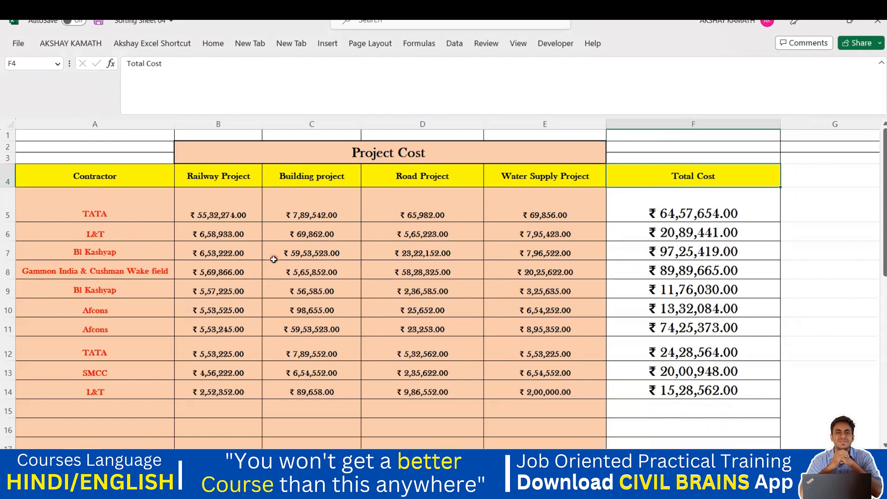
pyautogui.moveTo(115, 214); pyautogui.dragTo(531, 351)
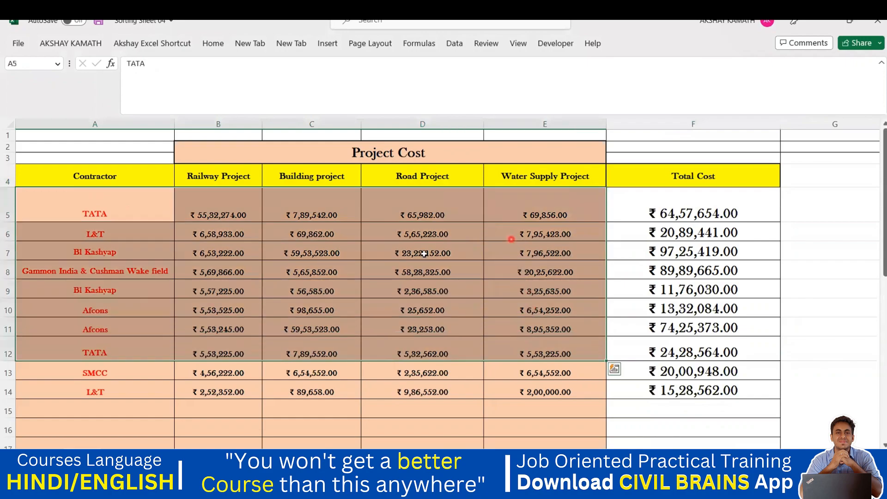
pyautogui.click(505, 349)
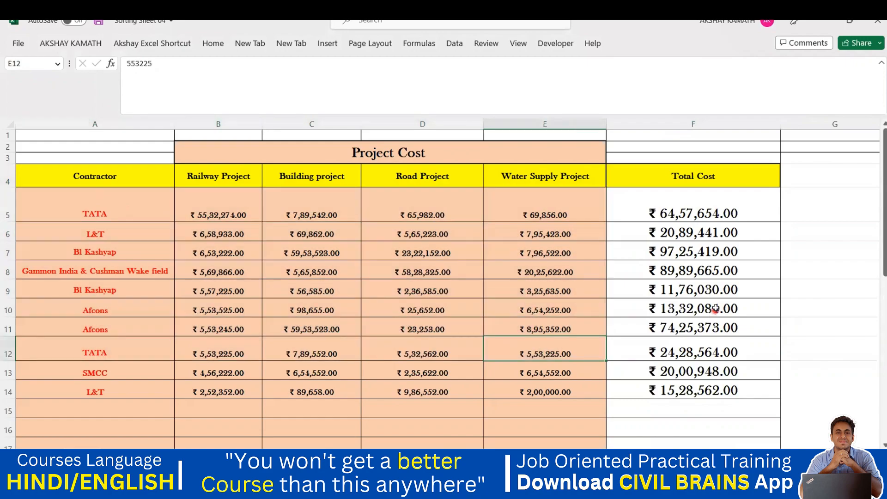
pyautogui.click(696, 178)
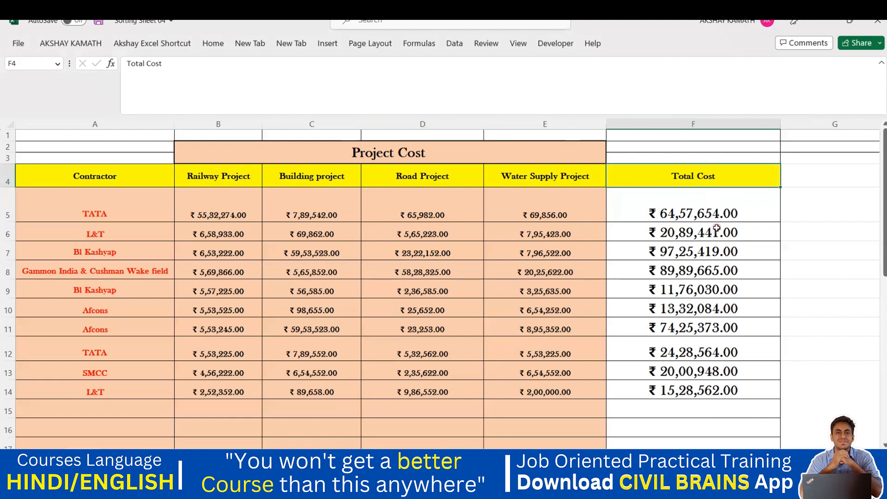
# Enter the formula =B5+C5+D5+E5 in F5 as TATA's total cost.
pyautogui.click(758, 217)
pyautogui.press('BackSpace')
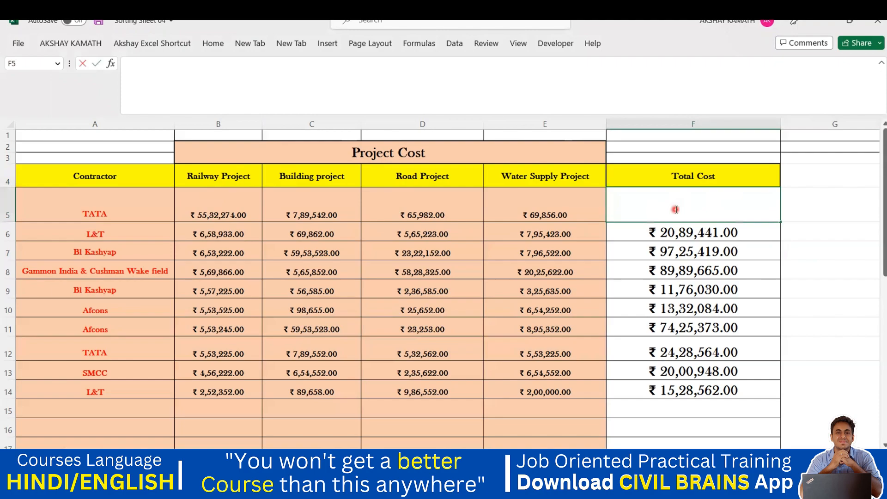
pyautogui.write('=')
pyautogui.click(229, 214)
pyautogui.write('+')
pyautogui.click(312, 218)
pyautogui.write('+')
pyautogui.click(401, 211)
pyautogui.write('+')
pyautogui.click(514, 213)
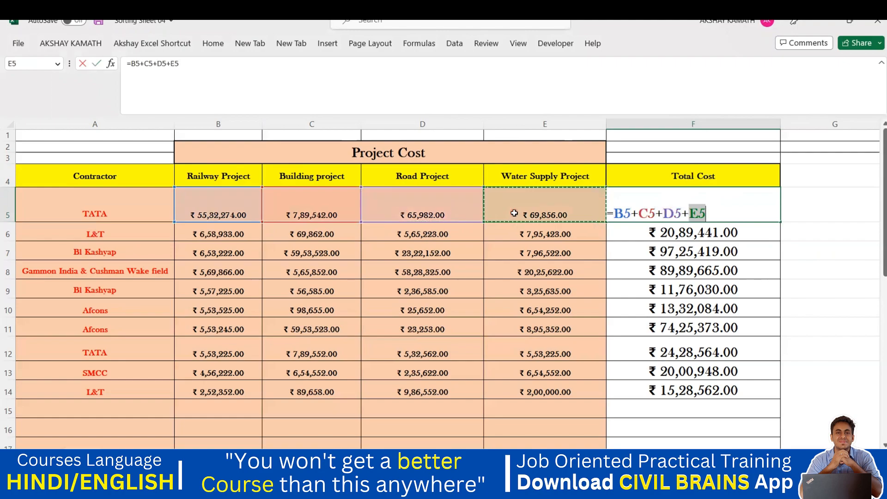
pyautogui.press('Return')
# Fill the total cost formula from F5 down through F14.
pyautogui.click(732, 213)
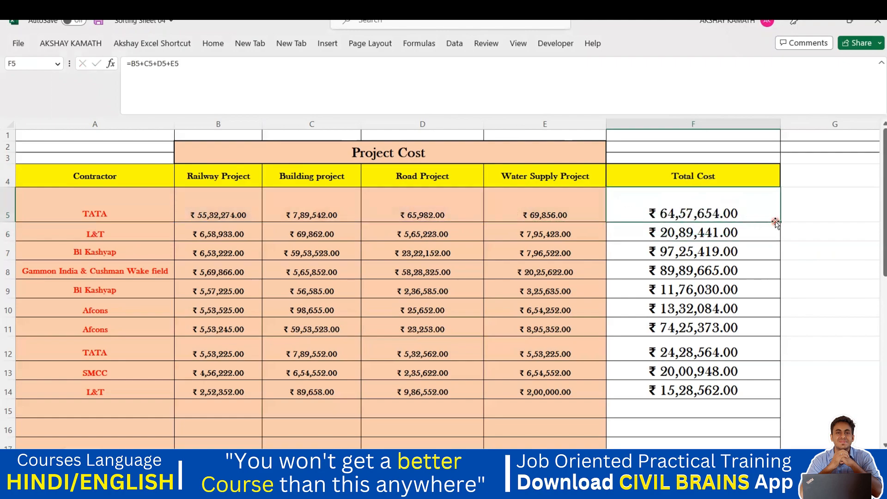
pyautogui.moveTo(777, 222); pyautogui.dragTo(766, 389)
pyautogui.hotkey('ctrl', 'z')
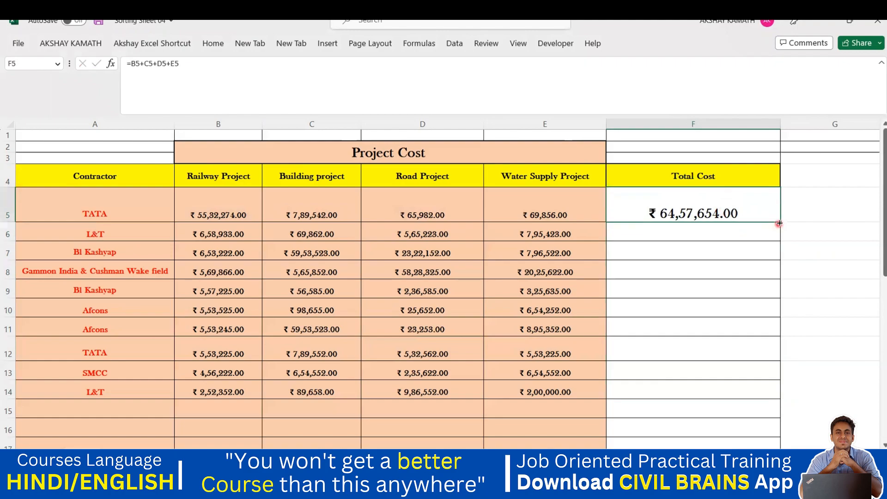
pyautogui.moveTo(778, 249); pyautogui.dragTo(776, 391)
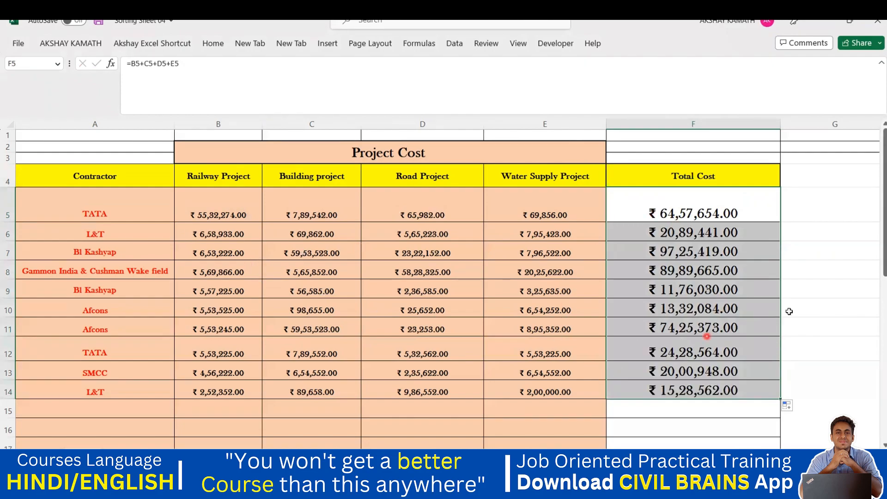
pyautogui.click(806, 299)
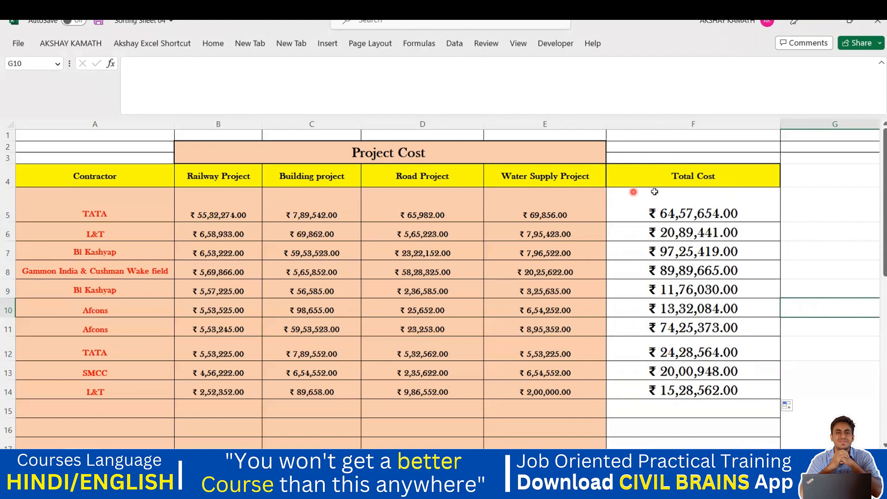
pyautogui.click(638, 216)
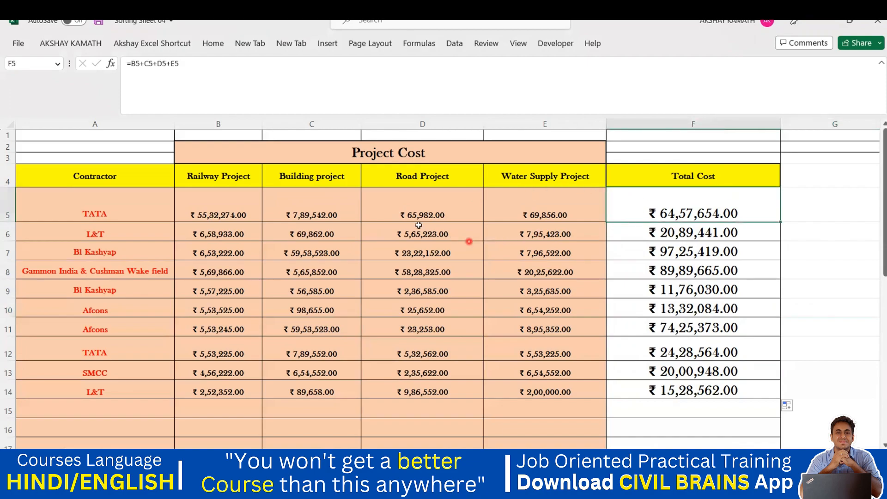
# Try to add filters to the project cost table with only the empty cell G5 selected.
pyautogui.click(813, 219)
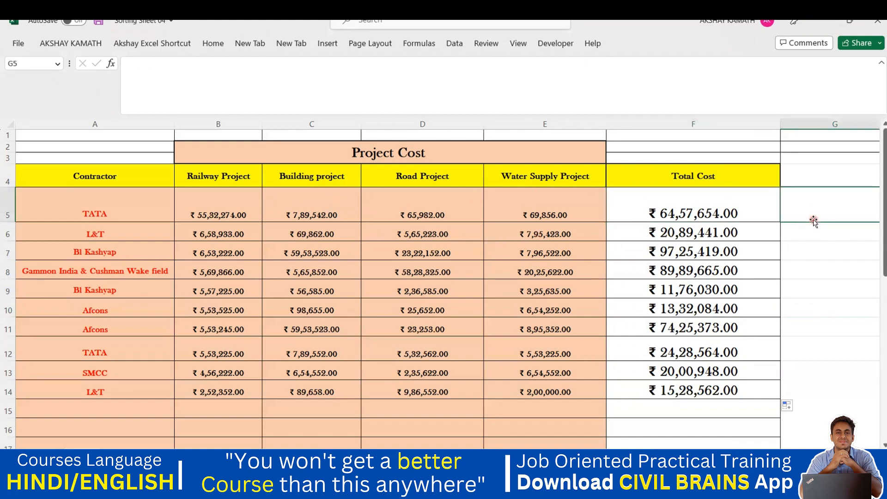
pyautogui.hotkey('alt', 'd')
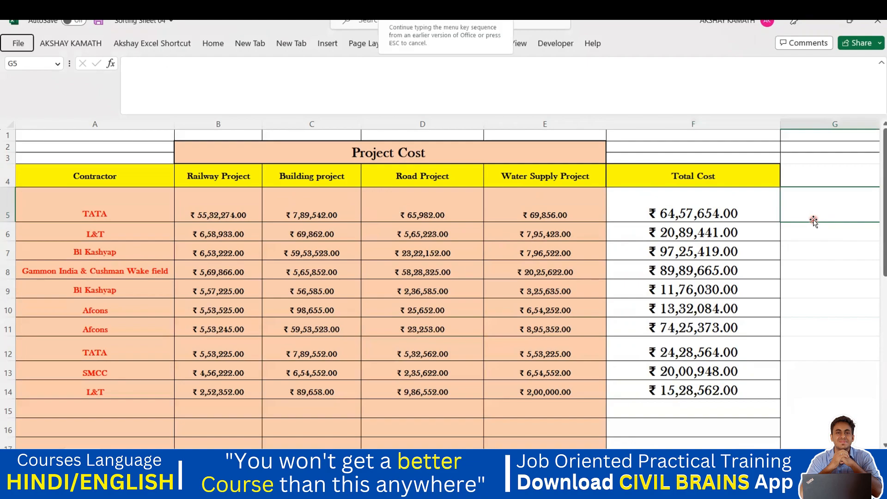
pyautogui.press('f')
pyautogui.press('f')
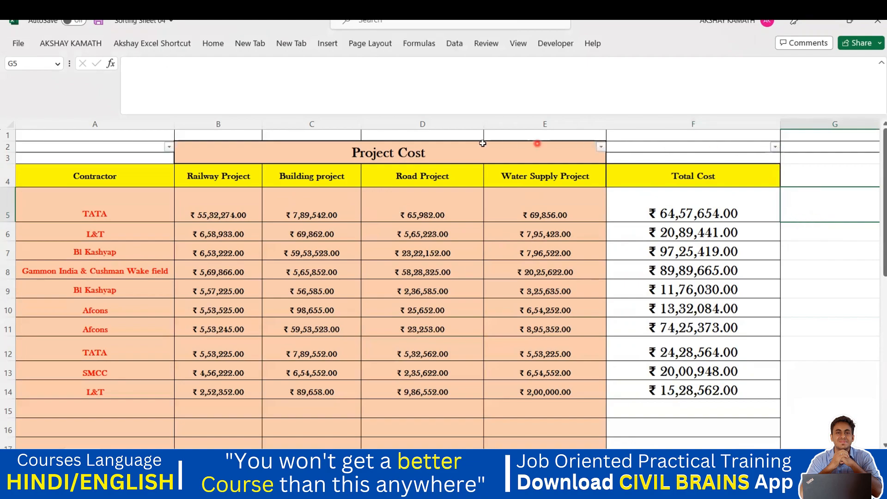
pyautogui.click(599, 147)
pyautogui.click(803, 162)
pyautogui.click(804, 162)
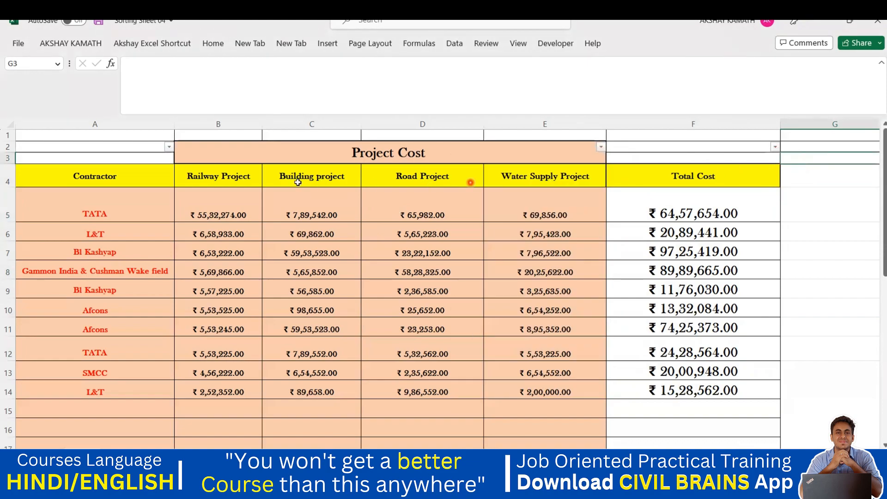
# Remove the filters placed in row 2 of the table.
pyautogui.moveTo(95, 184); pyautogui.dragTo(590, 182)
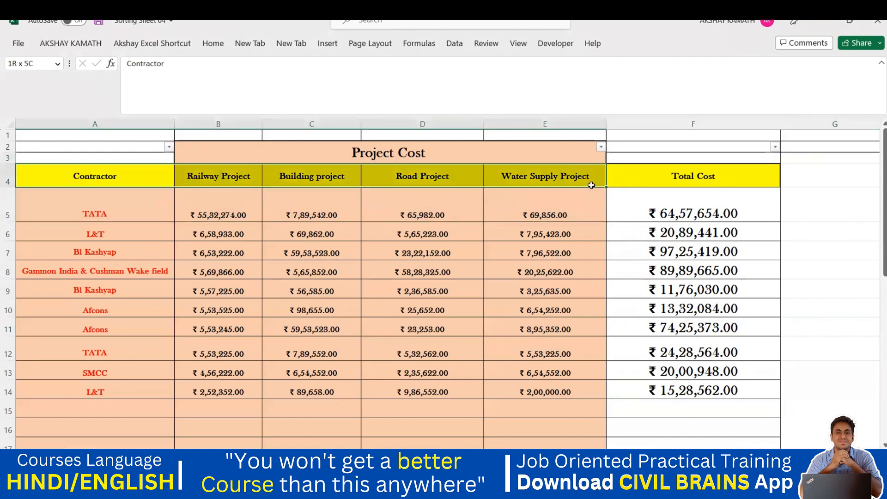
pyautogui.click(586, 200)
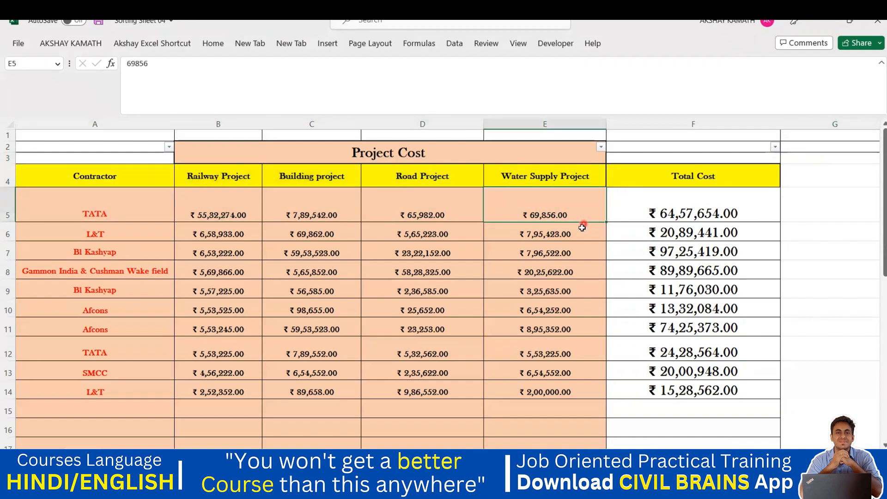
pyautogui.hotkey('ctrl', 'shift', 'l')
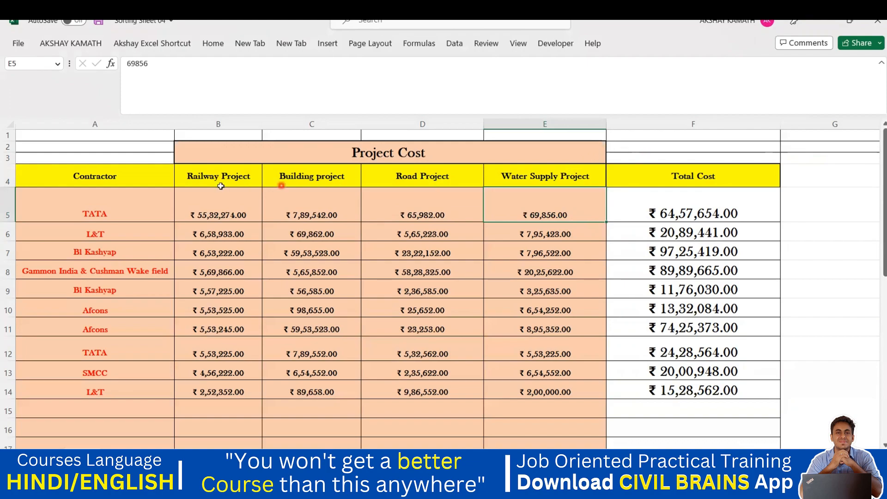
# Try to add filters with only the Contractor header cell A4 selected, and undo it.
pyautogui.click(122, 178)
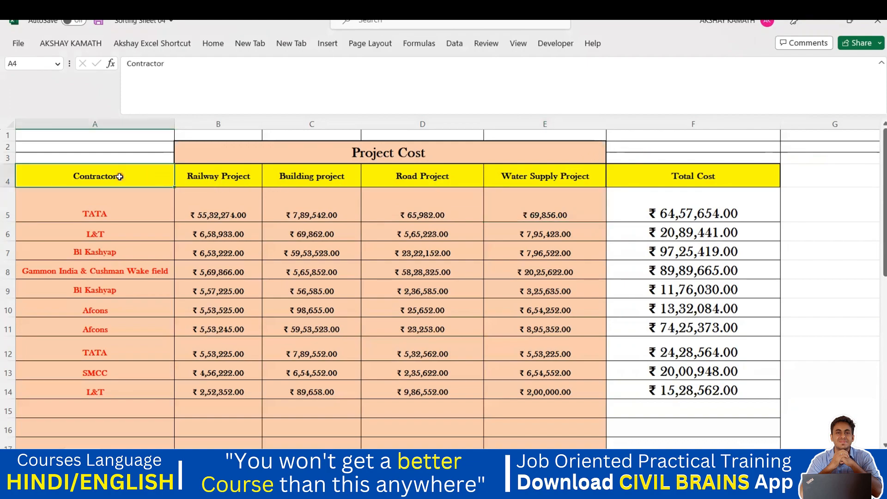
pyautogui.hotkey('alt', 'd')
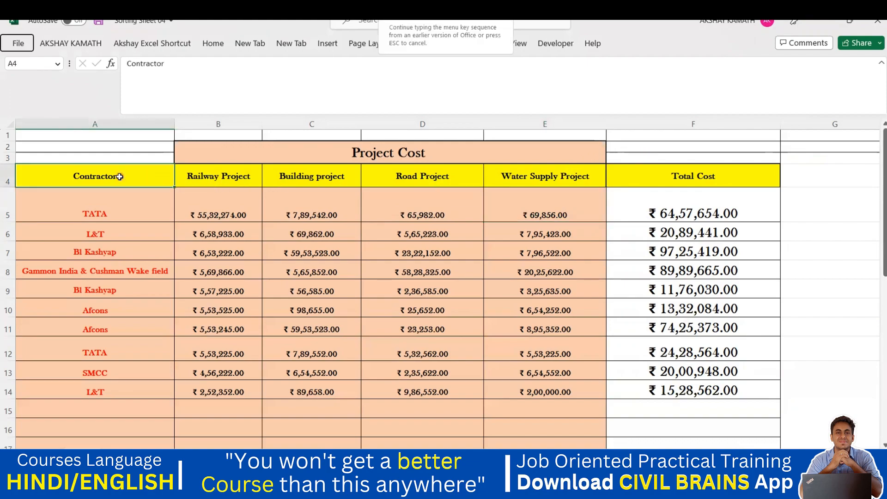
pyautogui.press('f')
pyautogui.press('f')
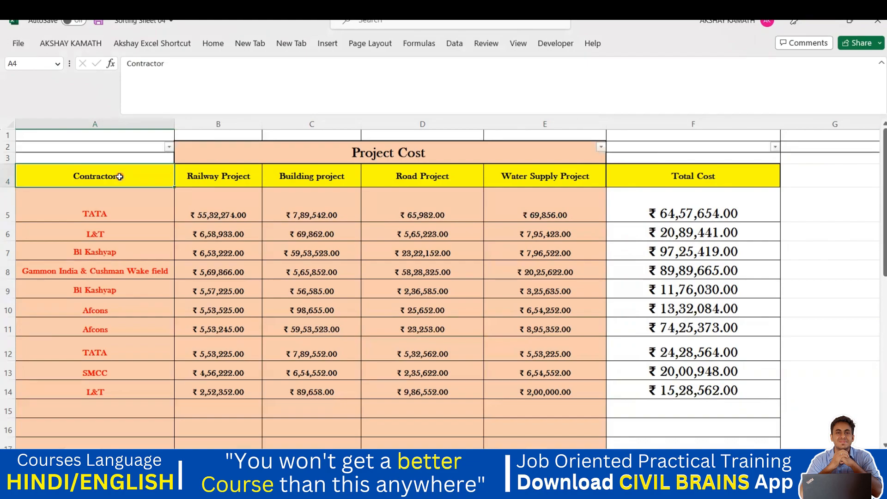
pyautogui.click(162, 198)
pyautogui.hotkey('ctrl', 'z')
# Retry the filters from cell A4, check the filter list of column A and undo the filters.
pyautogui.hotkey('alt', 'd')
pyautogui.press('f')
pyautogui.press('f')
pyautogui.click(169, 147)
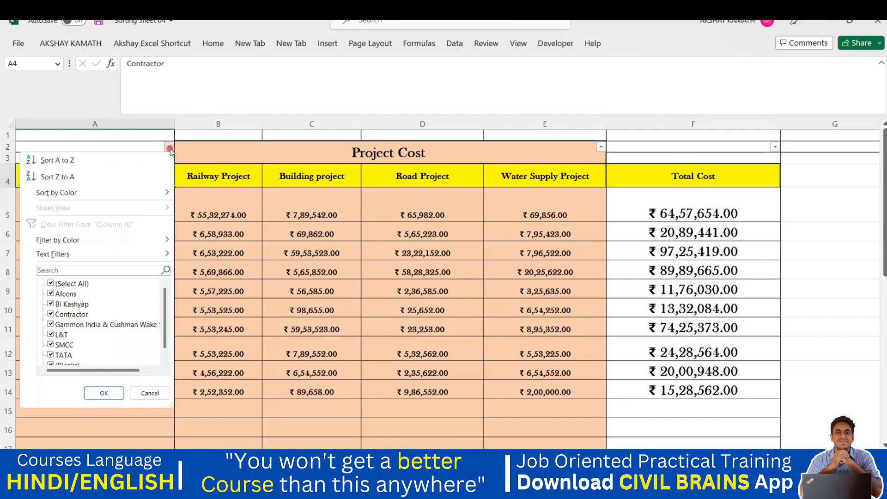
pyautogui.click(195, 181)
pyautogui.click(188, 177)
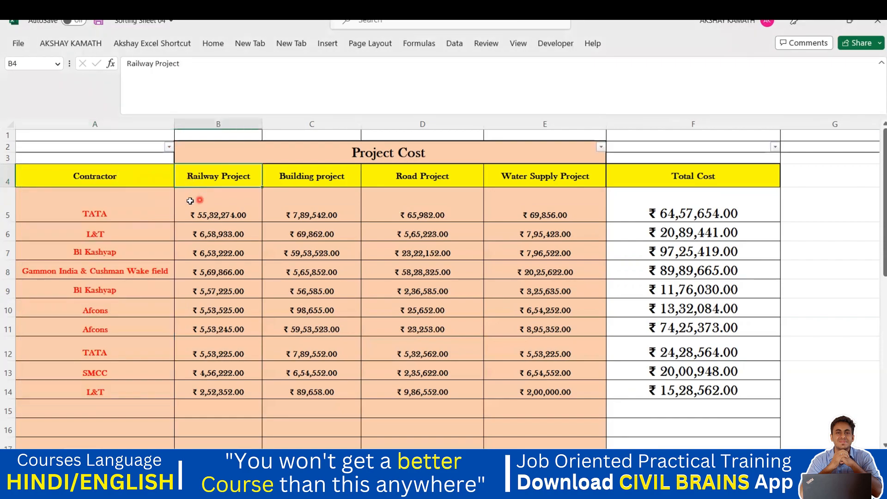
pyautogui.moveTo(133, 175); pyautogui.dragTo(488, 177)
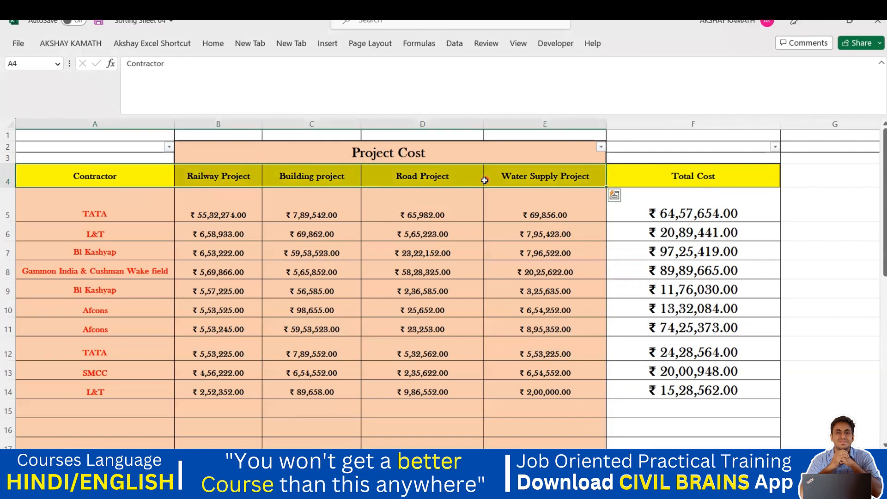
pyautogui.hotkey('ctrl', 'z')
# Add filters to the header row A4:F4, from Contractor to Total Cost.
pyautogui.moveTo(86, 181); pyautogui.dragTo(670, 177)
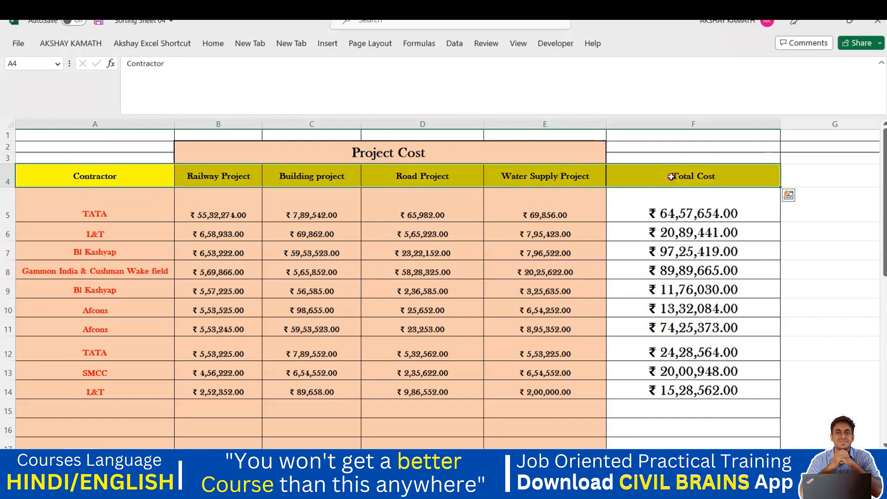
pyautogui.hotkey('alt', 'd')
pyautogui.press('f')
pyautogui.press('f')
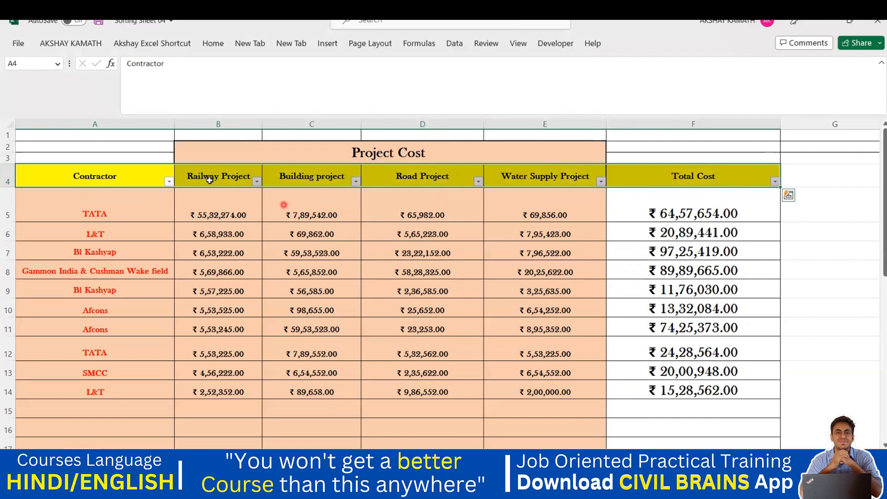
pyautogui.click(809, 203)
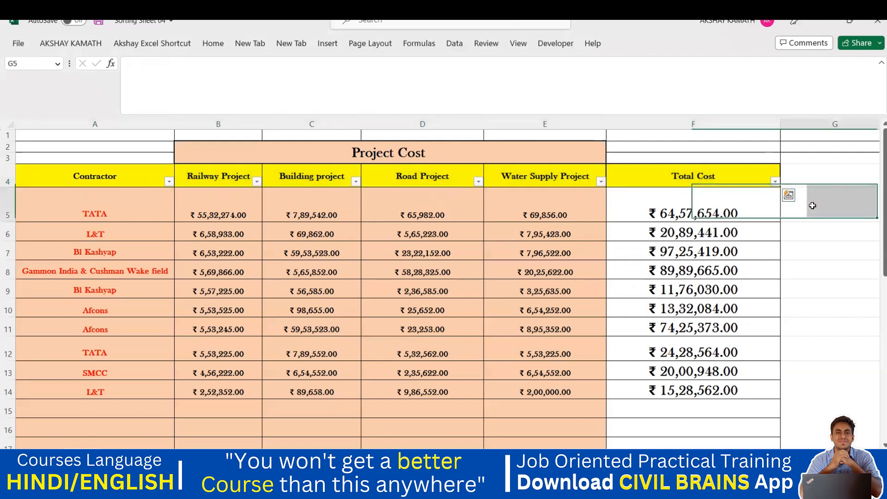
# Filter the Contractor column to show only Afcons, Bl Kashyap and L&T.
pyautogui.click(169, 182)
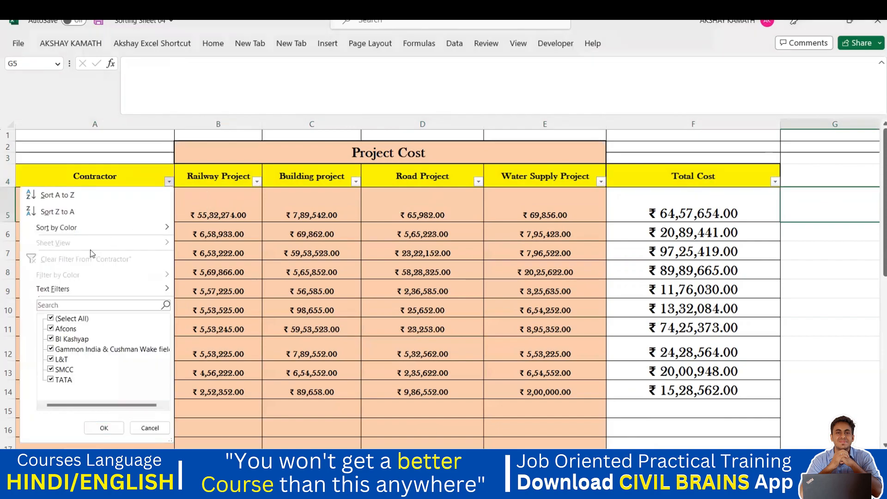
pyautogui.click(51, 319)
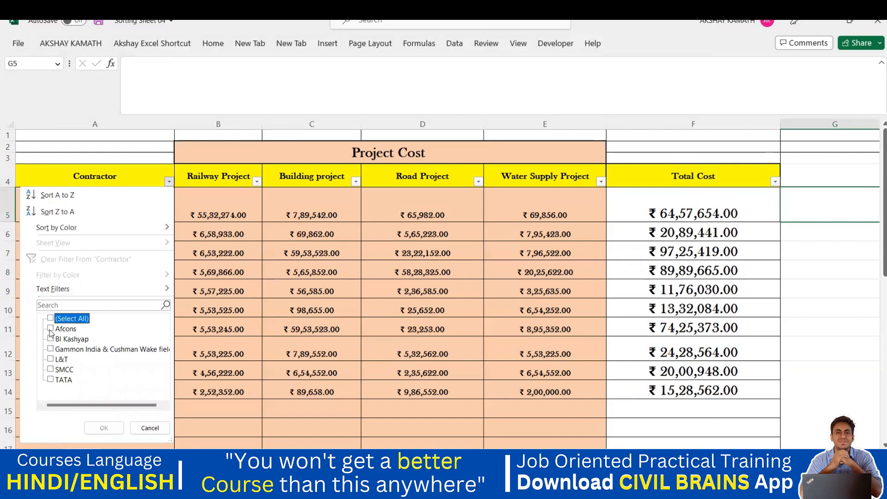
pyautogui.click(51, 328)
pyautogui.click(51, 339)
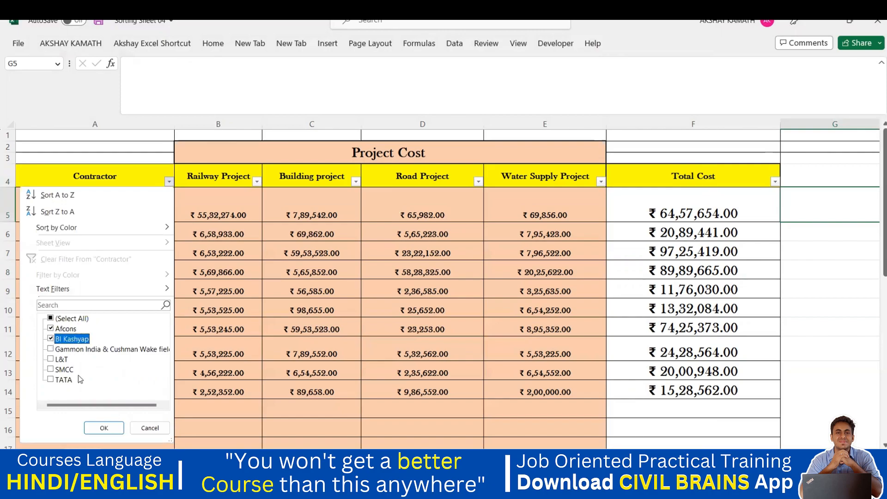
pyautogui.click(51, 359)
pyautogui.click(104, 428)
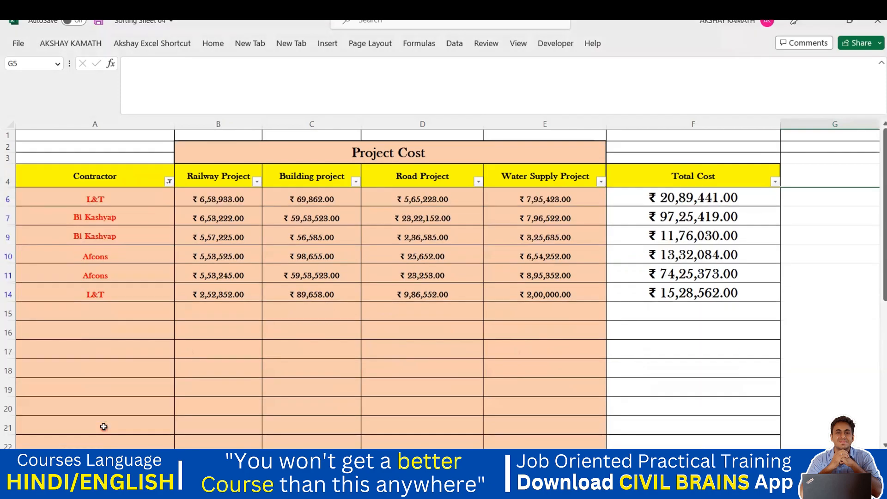
pyautogui.click(134, 332)
pyautogui.click(106, 203)
pyautogui.click(96, 297)
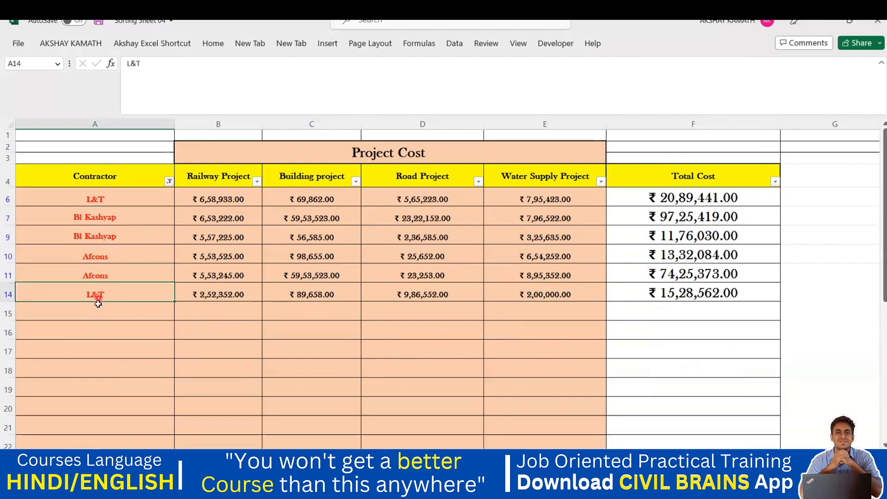
pyautogui.moveTo(100, 259); pyautogui.dragTo(102, 277)
pyautogui.click(102, 291)
pyautogui.moveTo(102, 218); pyautogui.dragTo(102, 234)
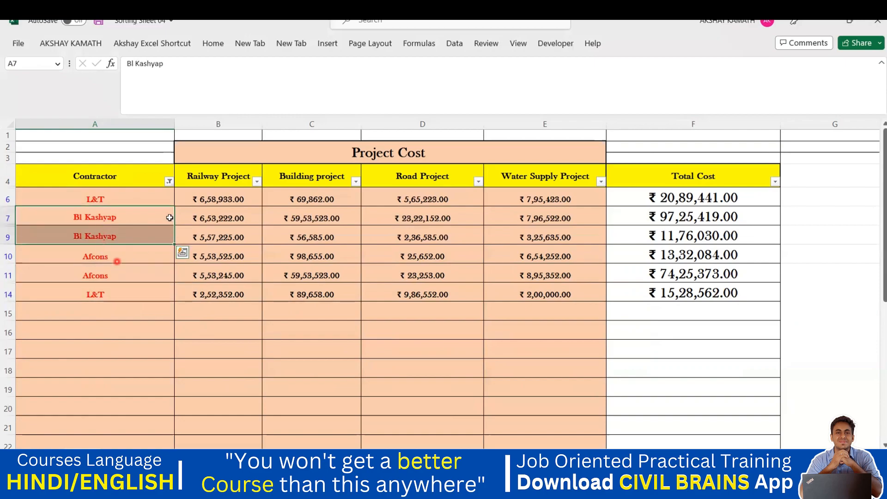
# Add Gammon India & Cushman Wake field and SMCC to the contractors shown by the Contractor filter.
pyautogui.click(168, 182)
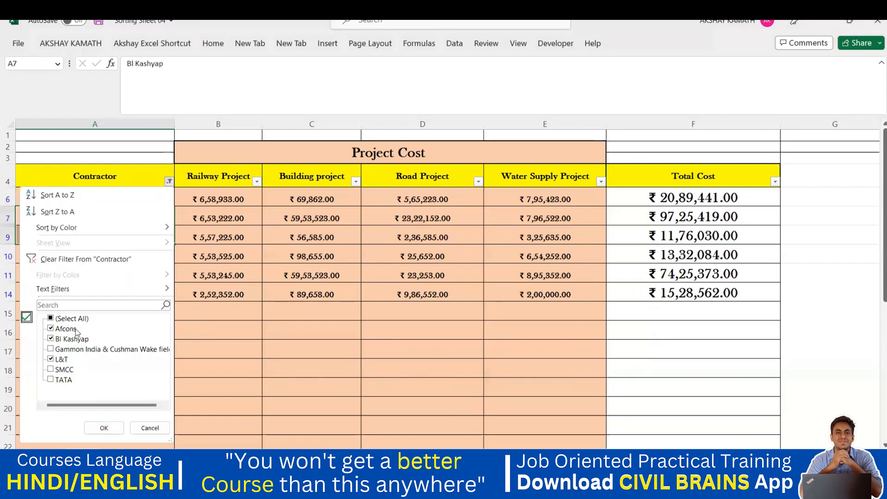
pyautogui.click(49, 350)
pyautogui.click(60, 371)
pyautogui.click(104, 427)
pyautogui.click(125, 349)
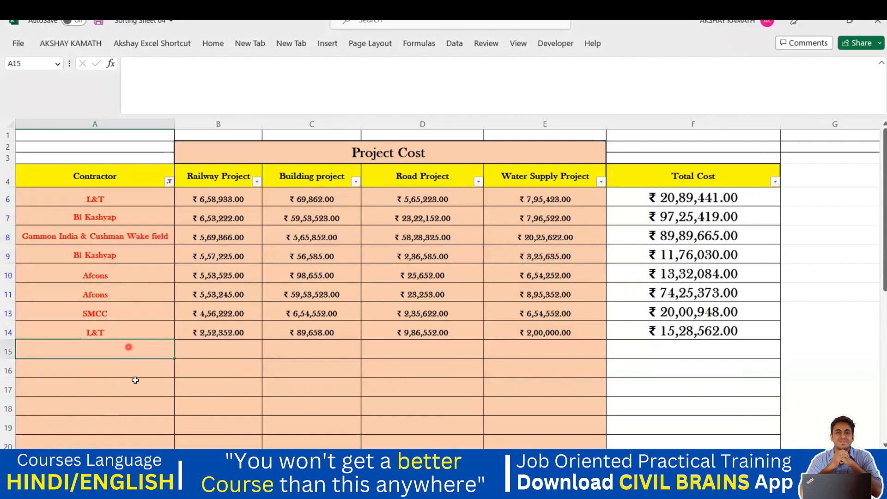
pyautogui.click(105, 314)
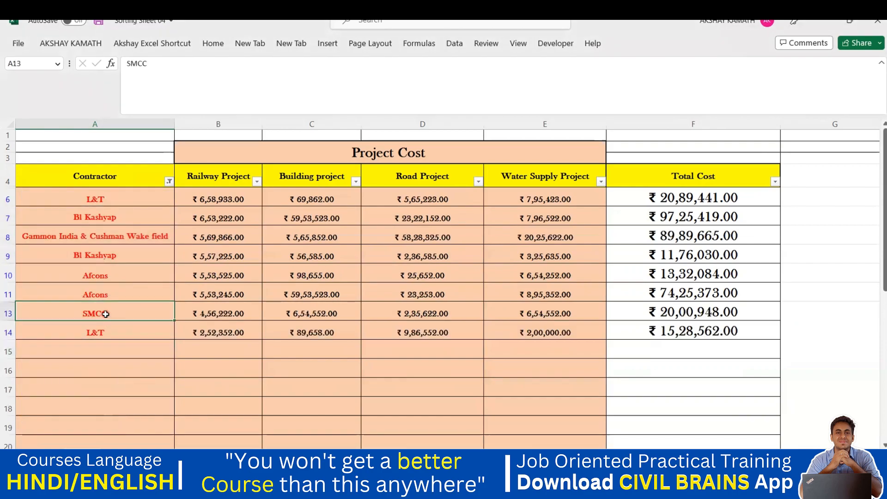
pyautogui.click(107, 342)
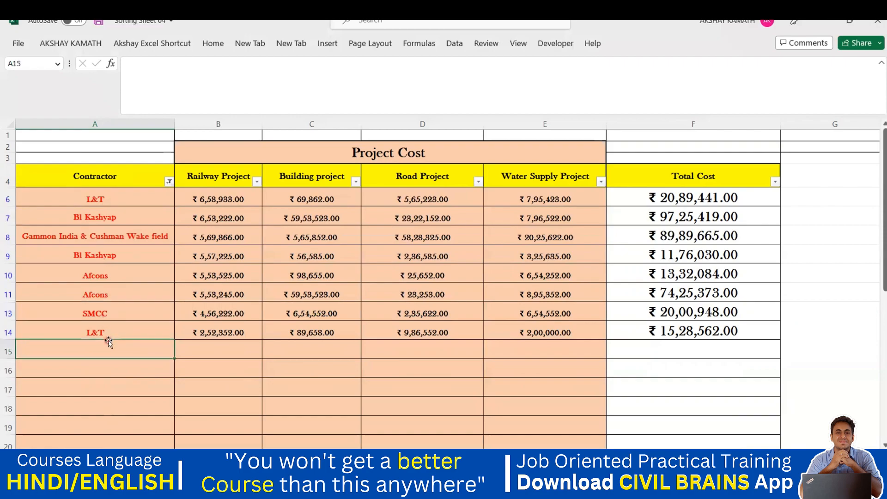
pyautogui.click(107, 237)
pyautogui.click(102, 259)
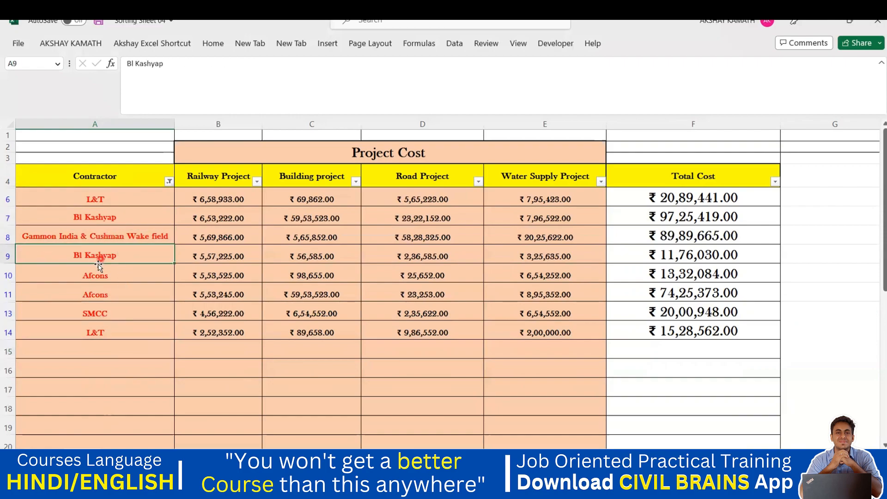
pyautogui.click(101, 217)
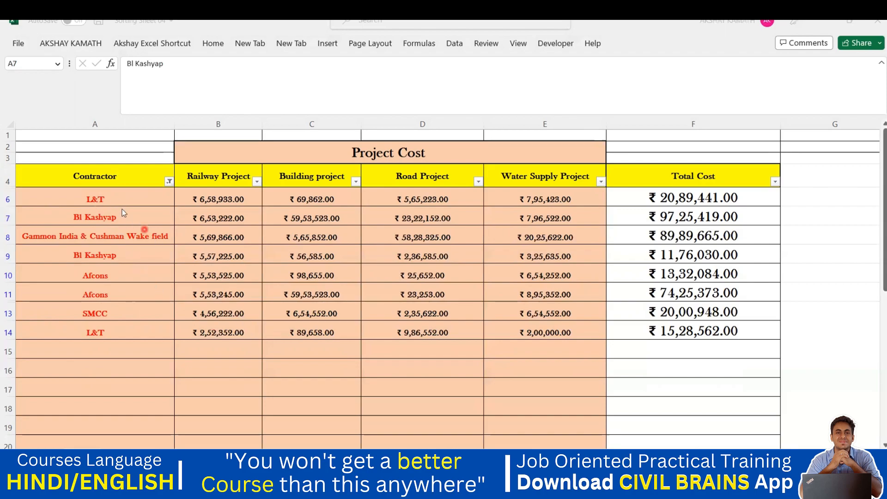
pyautogui.click(105, 175)
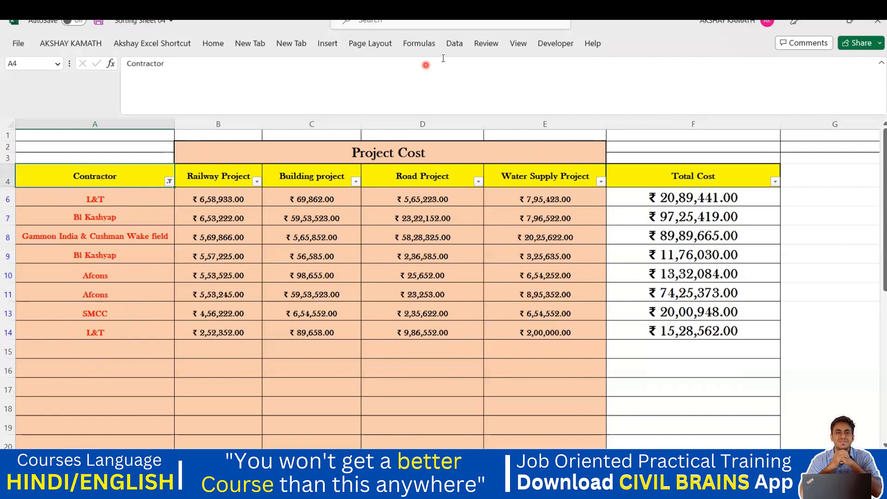
pyautogui.click(457, 45)
pyautogui.click(459, 47)
pyautogui.click(460, 48)
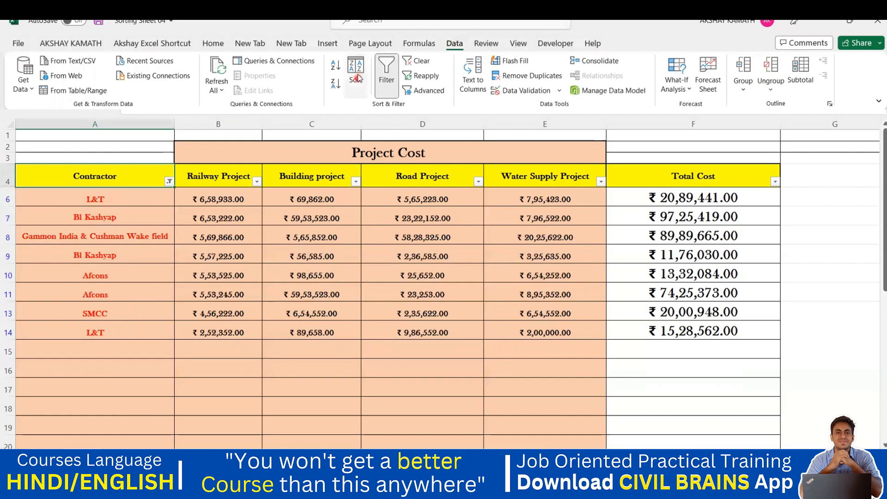
pyautogui.click(356, 69)
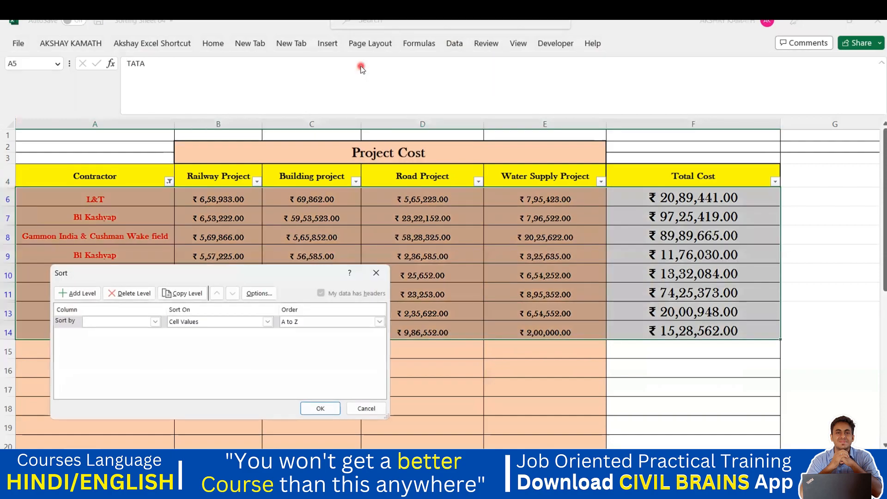
pyautogui.click(376, 273)
pyautogui.click(342, 370)
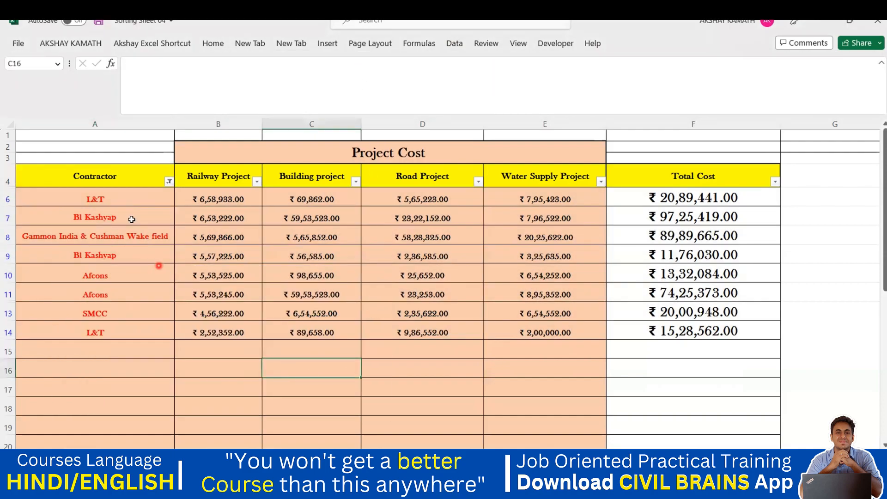
pyautogui.click(124, 175)
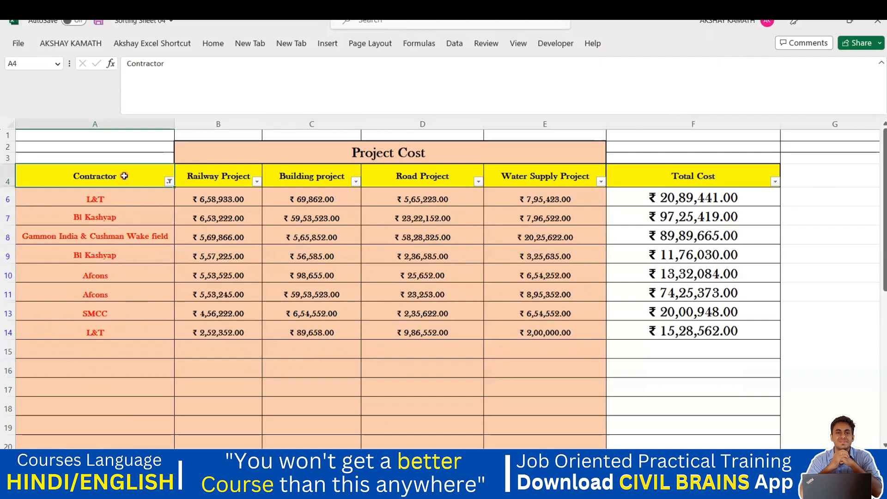
pyautogui.click(460, 44)
pyautogui.click(356, 76)
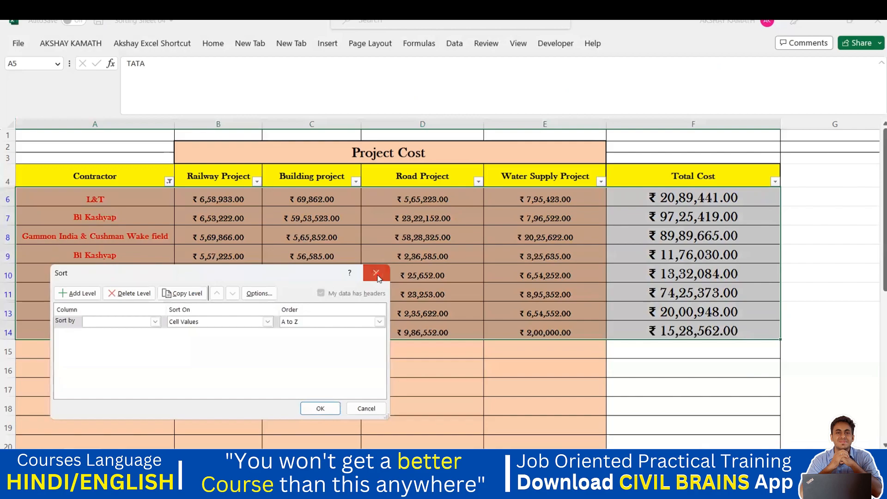
pyautogui.click(376, 274)
pyautogui.click(362, 380)
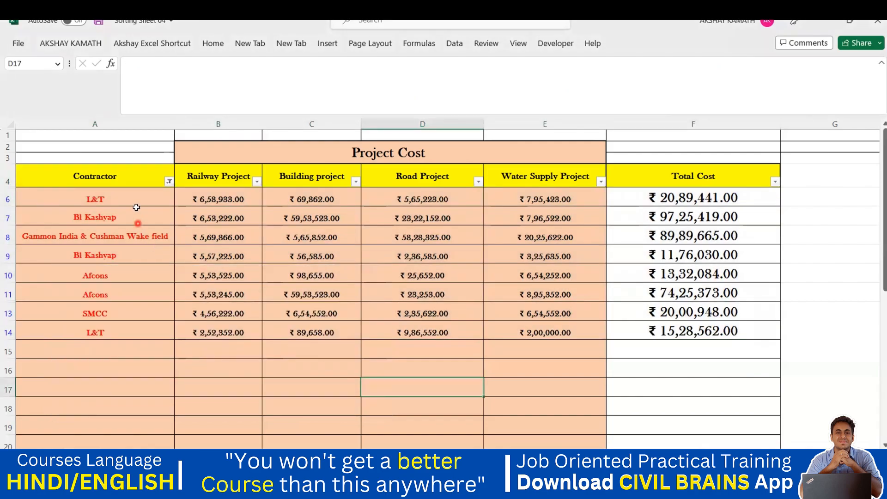
# Sort the filtered project cost table by Contractor on cell values in A to Z order.
pyautogui.click(133, 172)
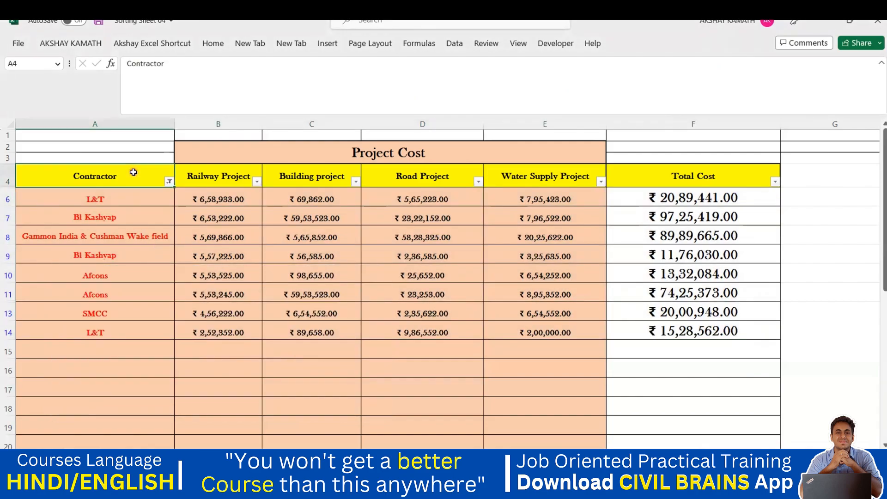
pyautogui.press('alt')
pyautogui.press('d')
pyautogui.press('s')
pyautogui.click(417, 61)
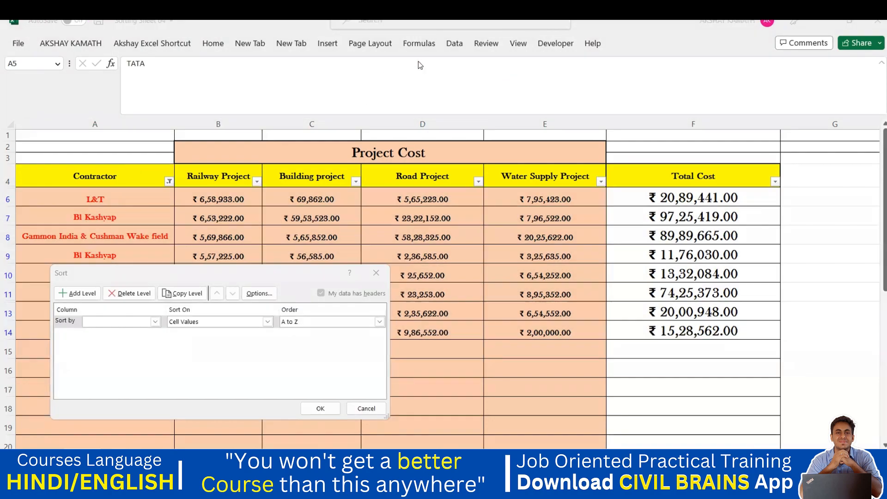
pyautogui.click(246, 85)
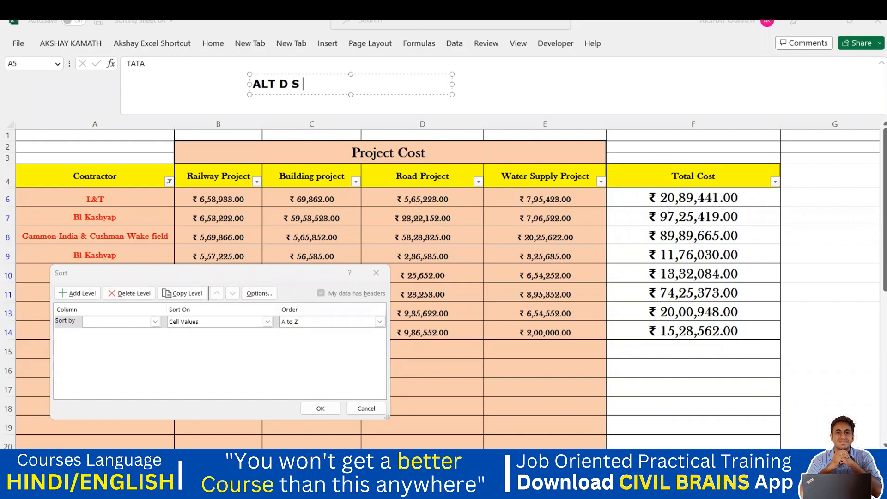
pyautogui.click(301, 246)
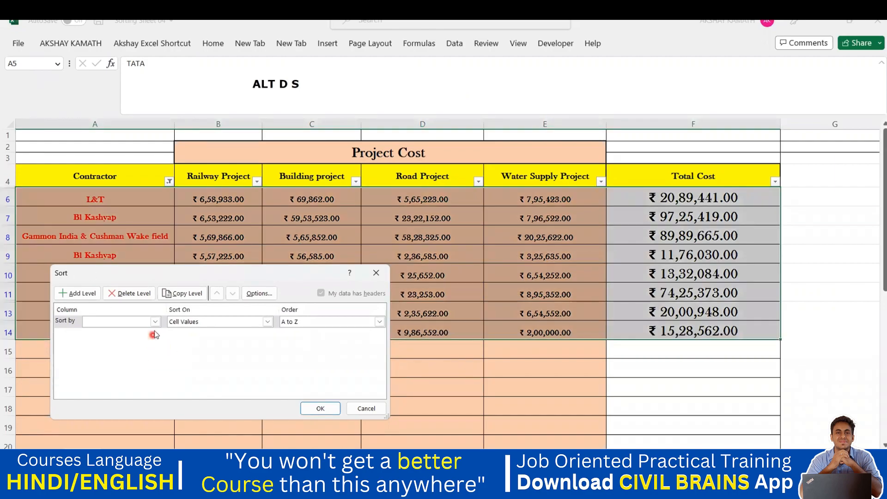
pyautogui.click(156, 321)
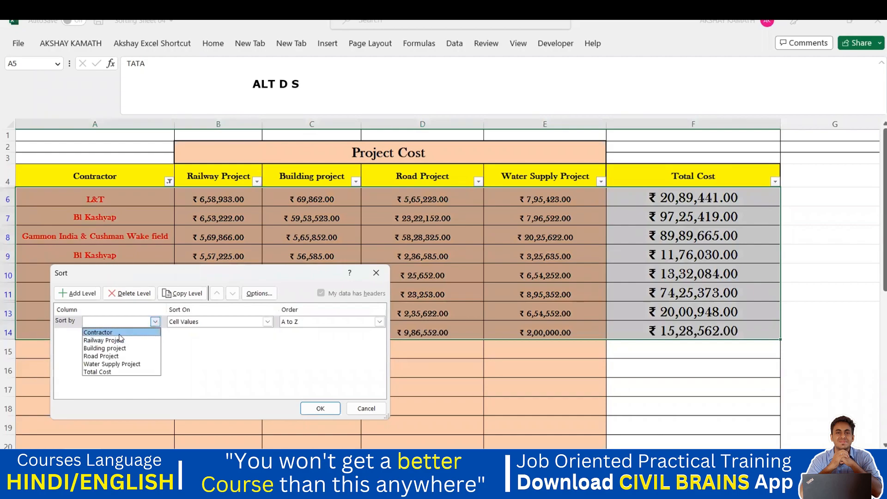
pyautogui.click(104, 333)
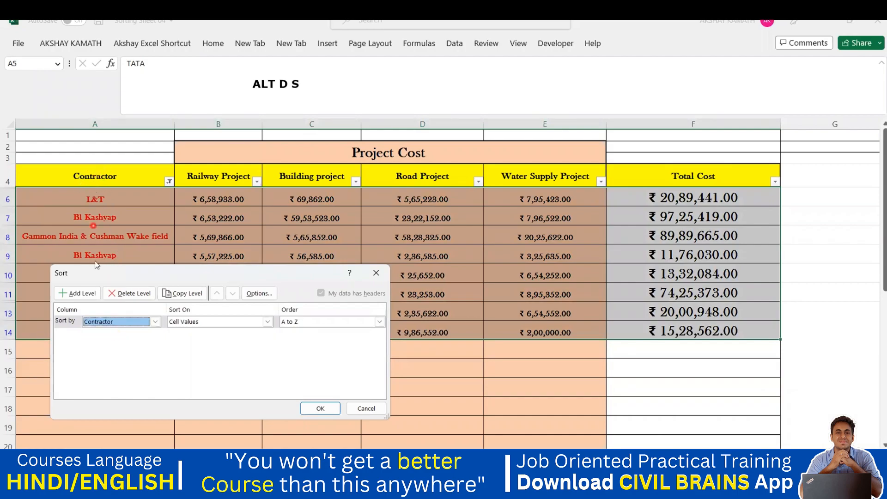
pyautogui.click(301, 322)
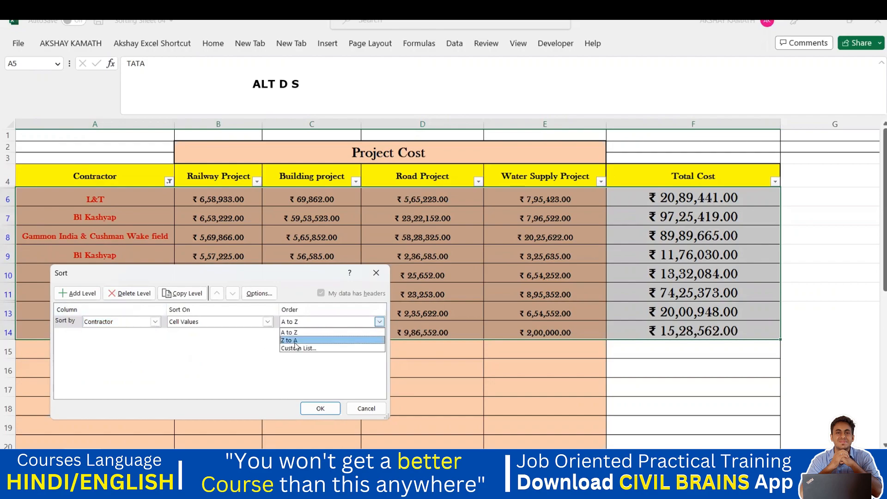
pyautogui.click(298, 332)
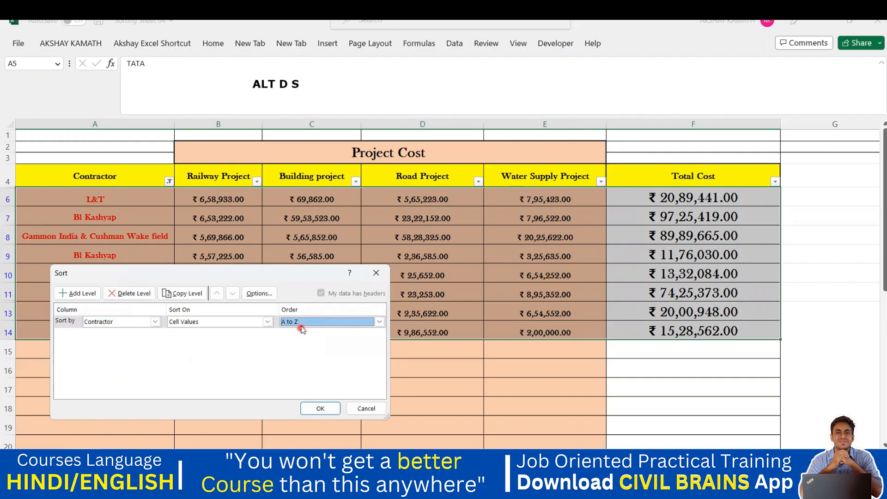
pyautogui.click(301, 323)
pyautogui.click(301, 332)
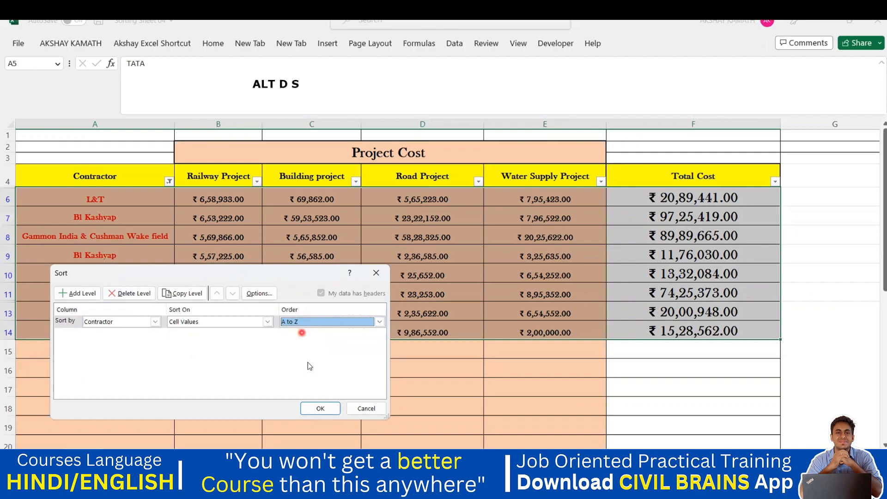
pyautogui.click(329, 409)
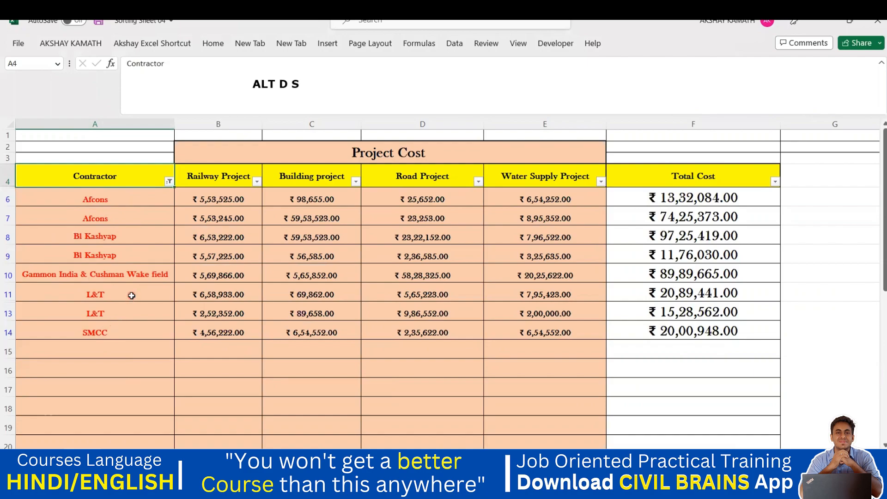
pyautogui.doubleClick(126, 176)
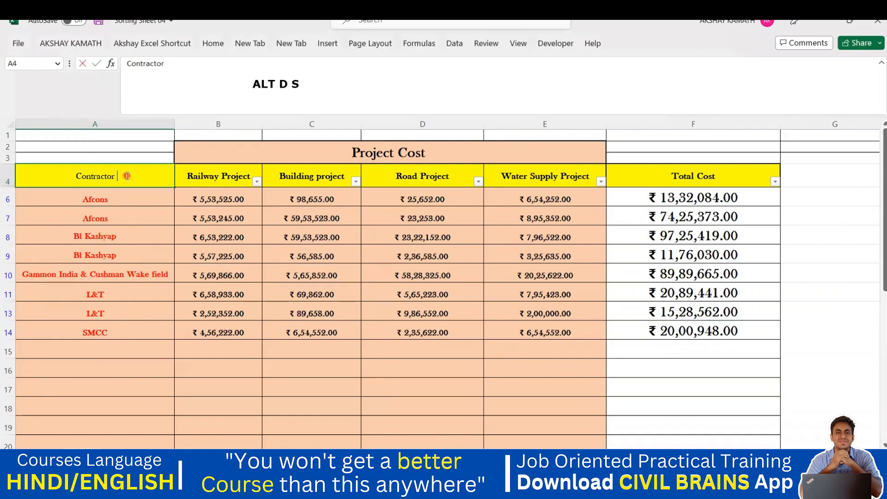
pyautogui.click(460, 48)
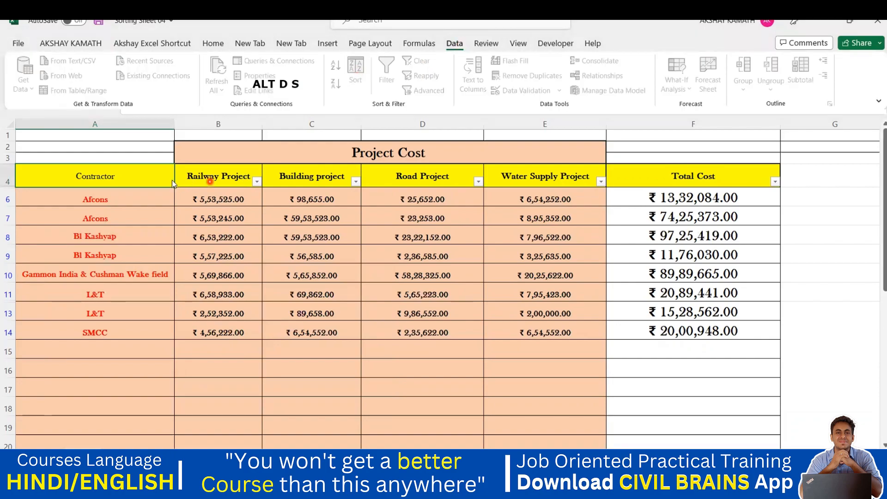
pyautogui.click(148, 177)
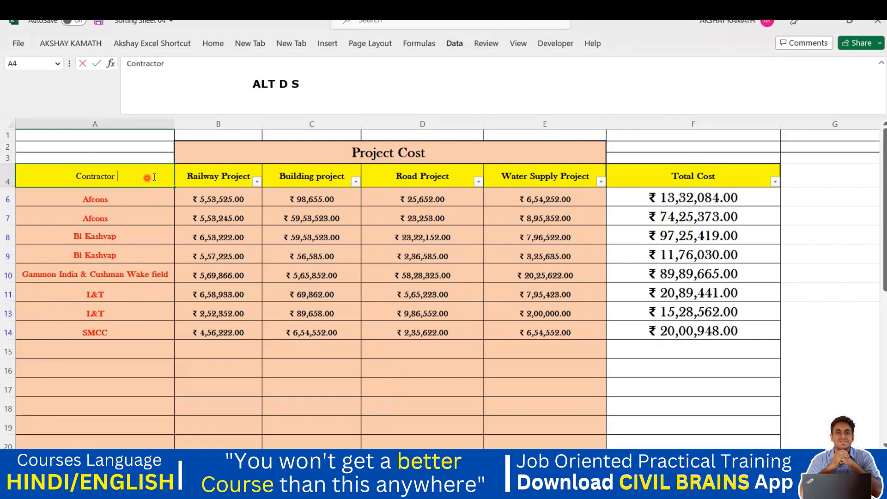
pyautogui.click(235, 296)
# Sort the filtered project cost table by Contractor on cell values in Z to A order.
pyautogui.click(121, 174)
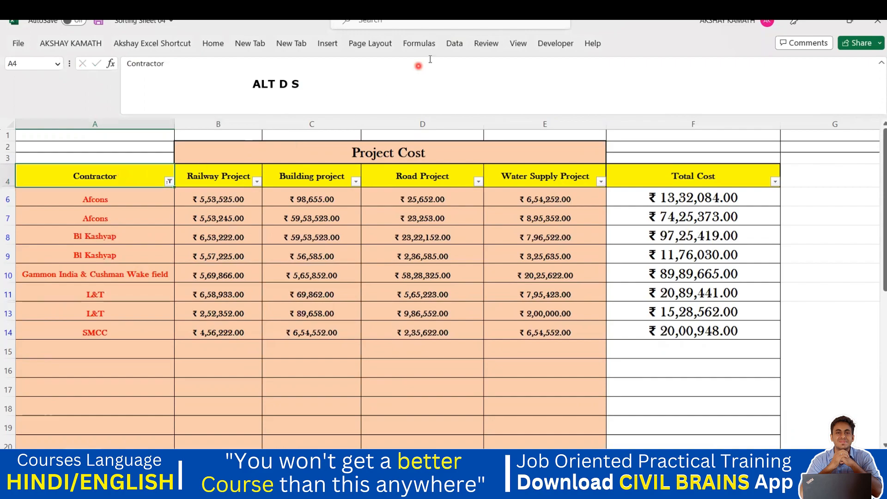
pyautogui.click(454, 49)
pyautogui.click(358, 74)
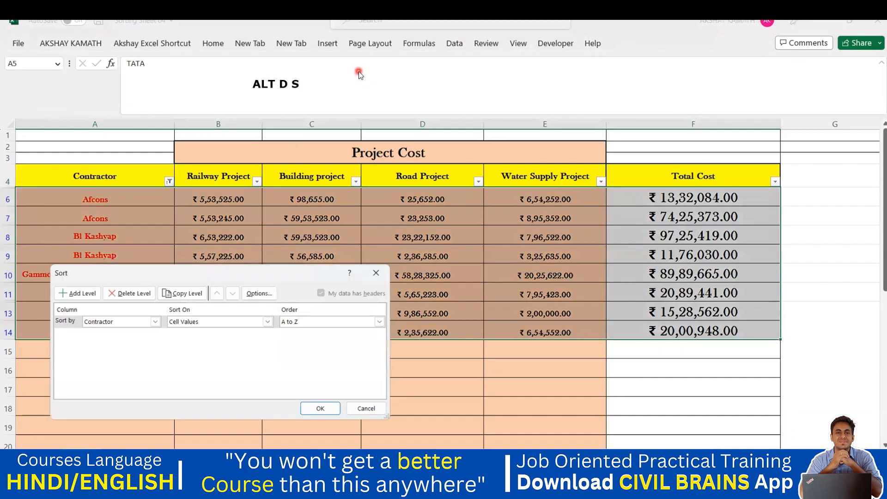
pyautogui.click(155, 322)
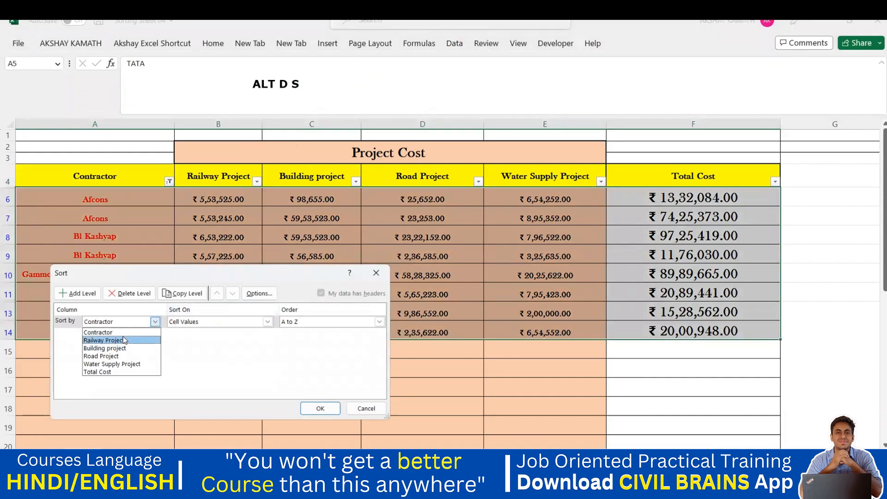
pyautogui.click(121, 333)
pyautogui.click(311, 323)
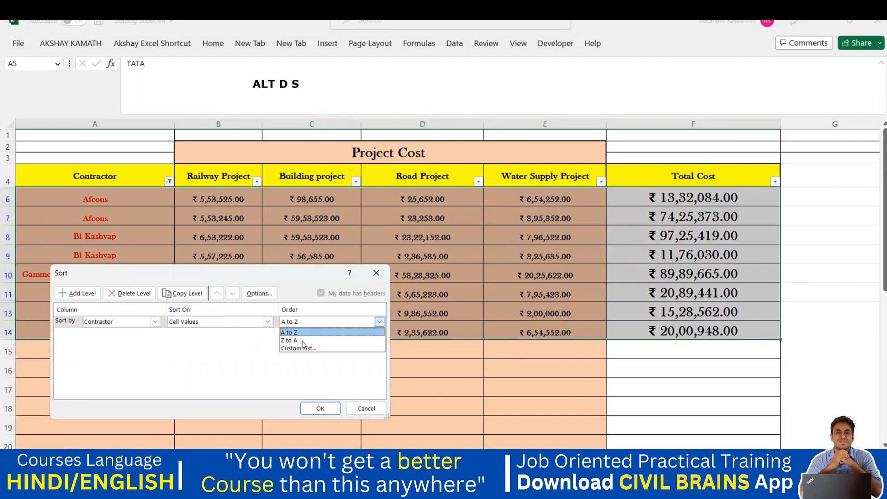
pyautogui.click(303, 342)
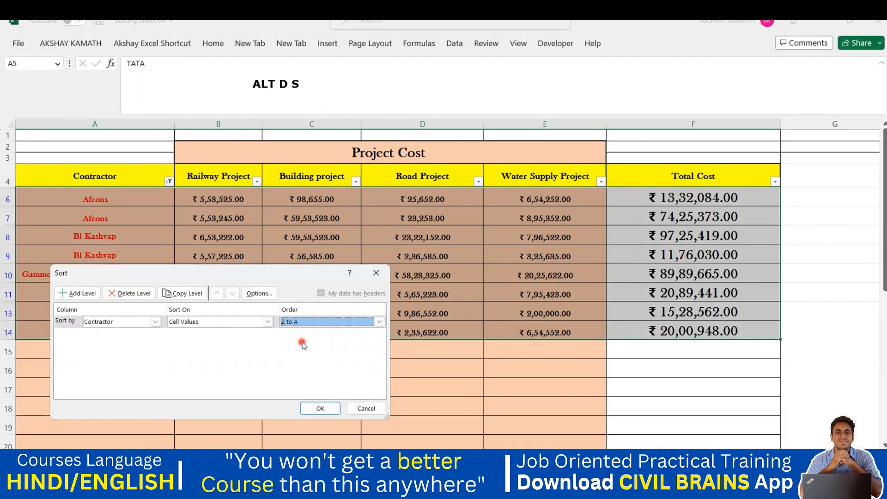
pyautogui.click(321, 408)
pyautogui.click(121, 199)
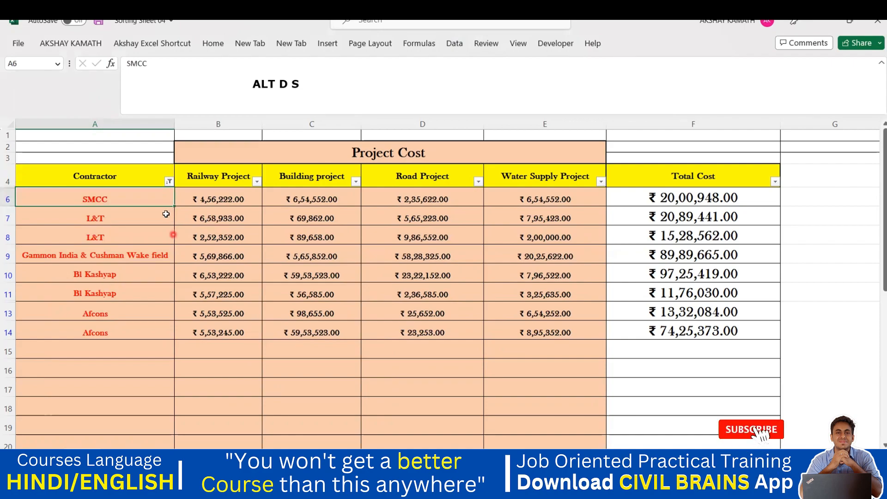
pyautogui.moveTo(118, 203); pyautogui.dragTo(113, 331)
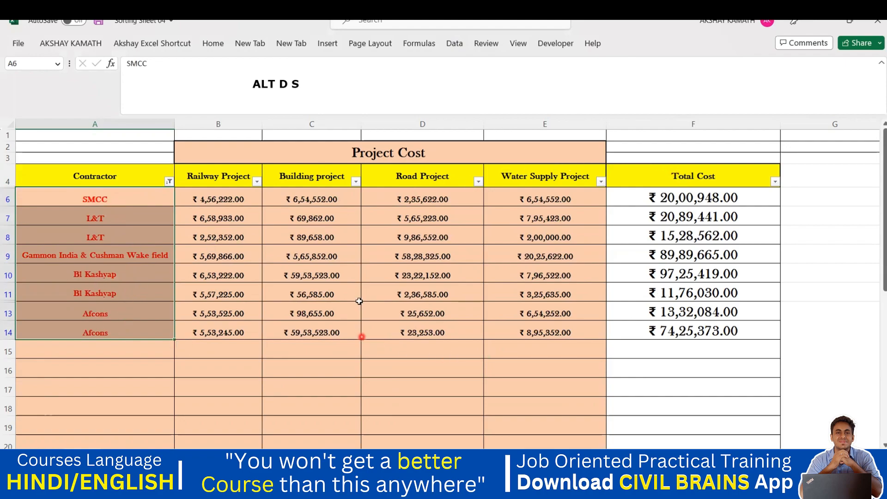
pyautogui.click(763, 269)
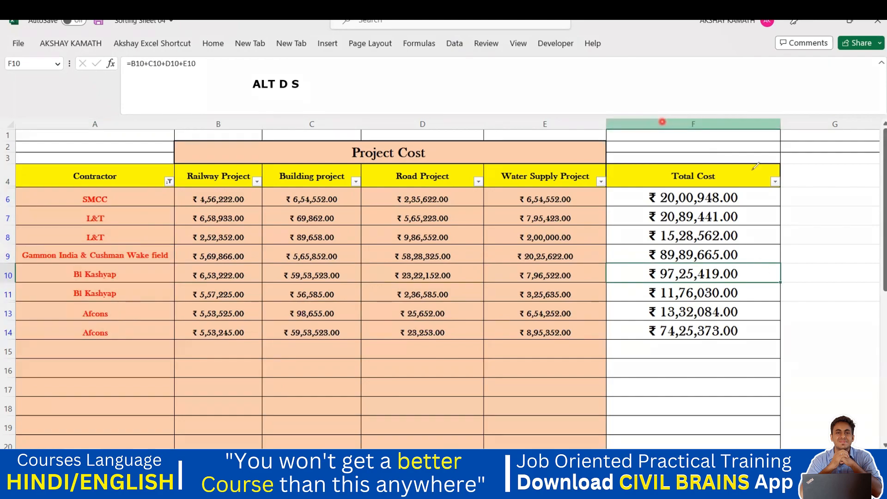
pyautogui.moveTo(752, 188); pyautogui.dragTo(703, 183)
pyautogui.moveTo(757, 186)
pyautogui.mouseDown()
pyautogui.moveTo(775, 267)
pyautogui.moveTo(755, 337)
pyautogui.mouseUp()
pyautogui.moveTo(737, 254)
pyautogui.mouseDown()
pyautogui.moveTo(809, 219)
pyautogui.moveTo(807, 239)
pyautogui.mouseUp()
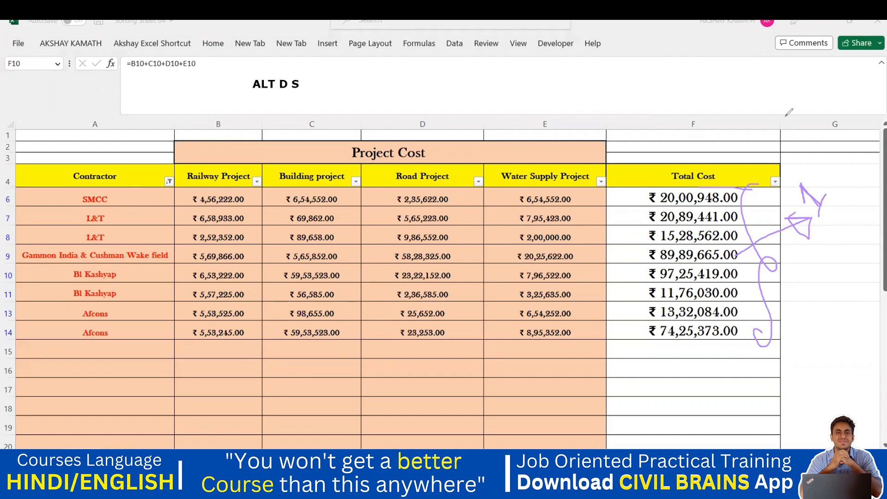
pyautogui.moveTo(119, 174); pyautogui.dragTo(664, 174)
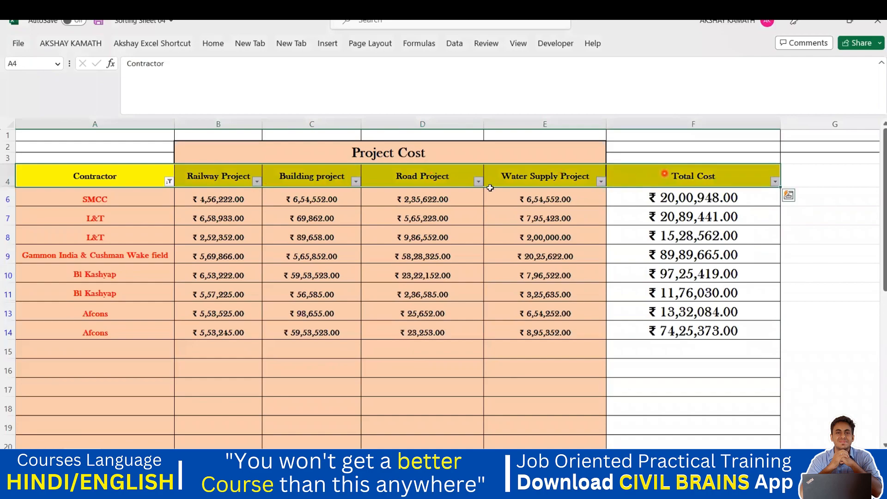
pyautogui.click(459, 44)
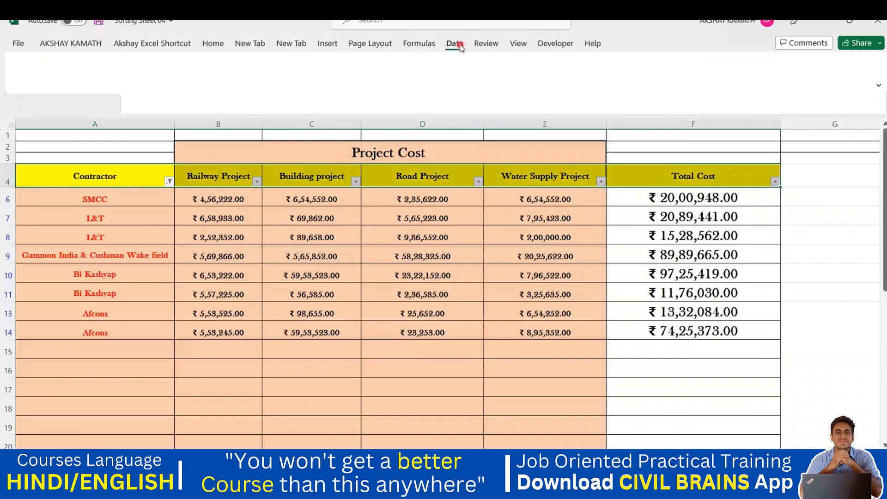
pyautogui.click(356, 74)
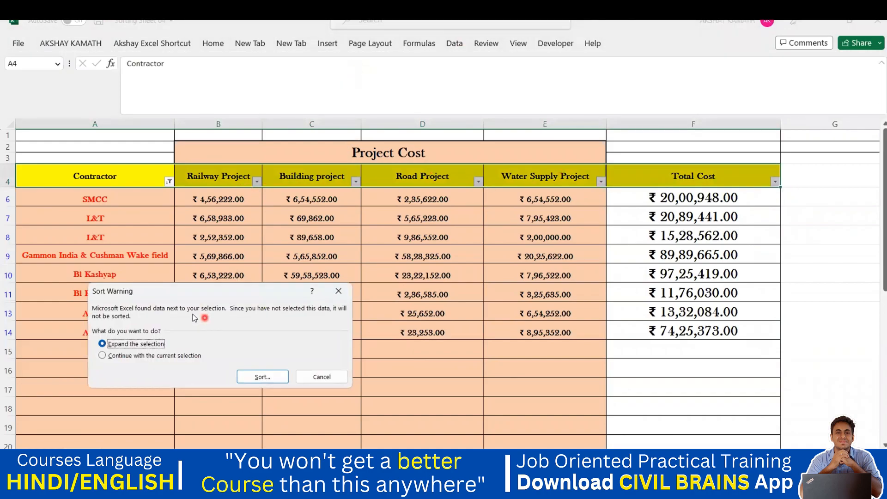
pyautogui.click(340, 381)
pyautogui.click(341, 383)
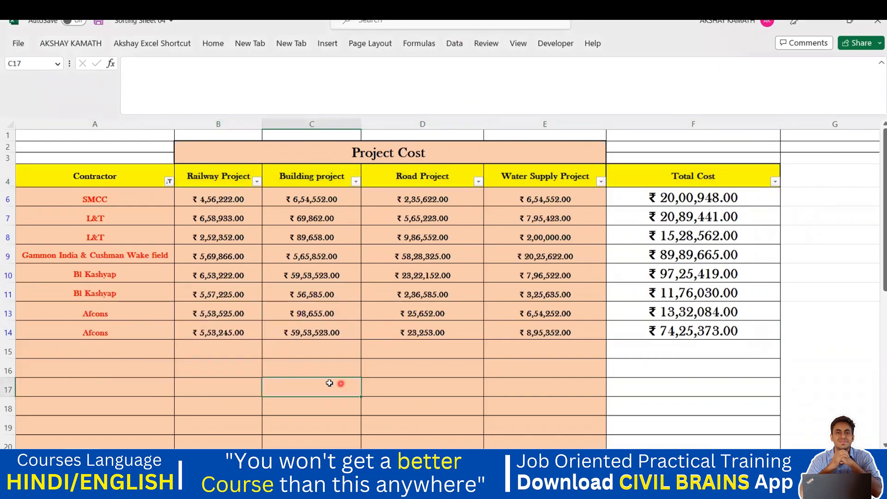
pyautogui.click(134, 174)
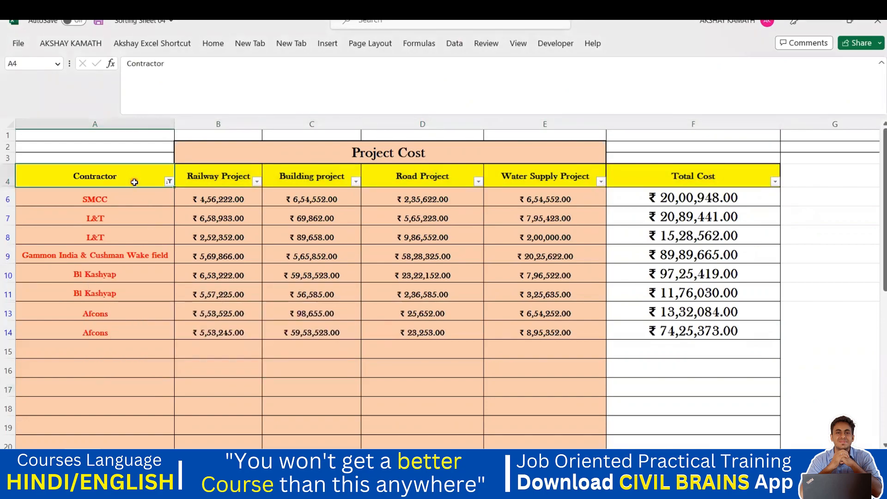
pyautogui.hotkey('alt', 'd')
pyautogui.click(238, 336)
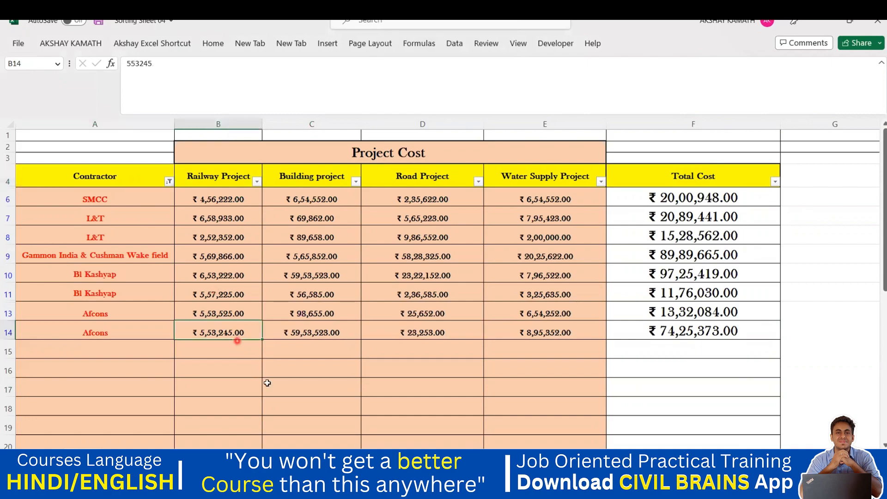
# Sort the filtered project cost table by Total Cost on cell values, from Largest to Smallest.
pyautogui.click(108, 172)
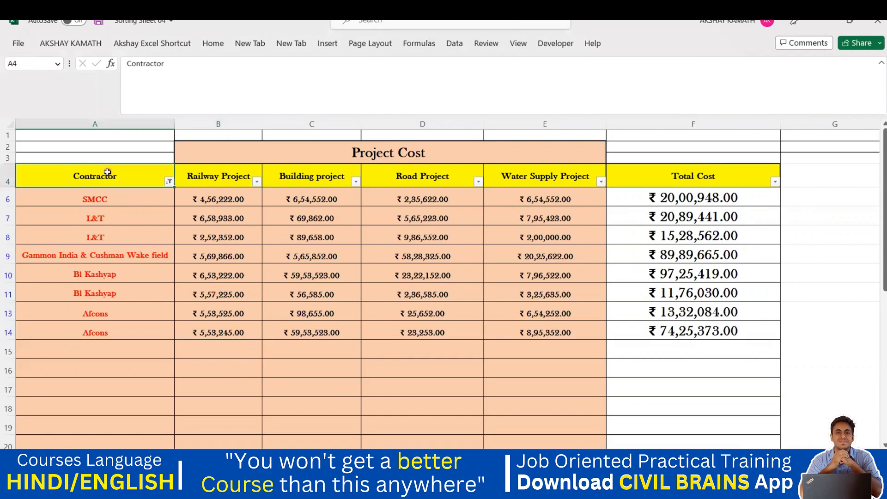
pyautogui.hotkey('alt', 'd')
pyautogui.press('s')
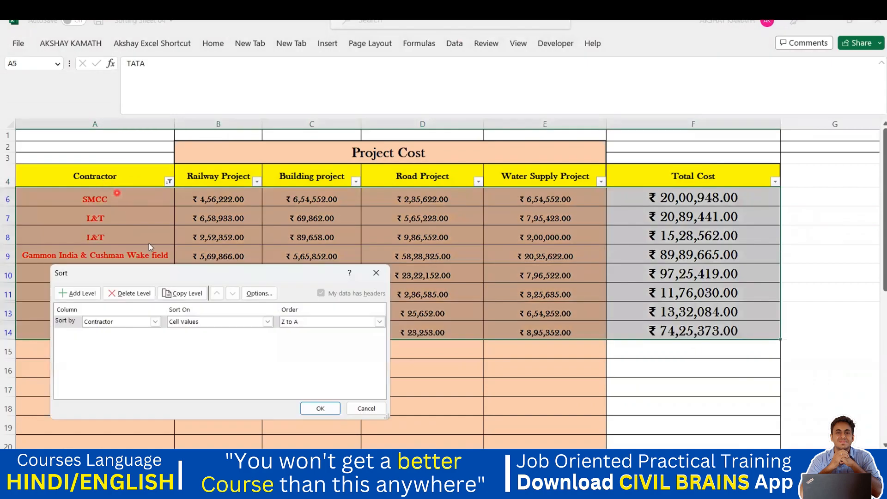
pyautogui.click(157, 322)
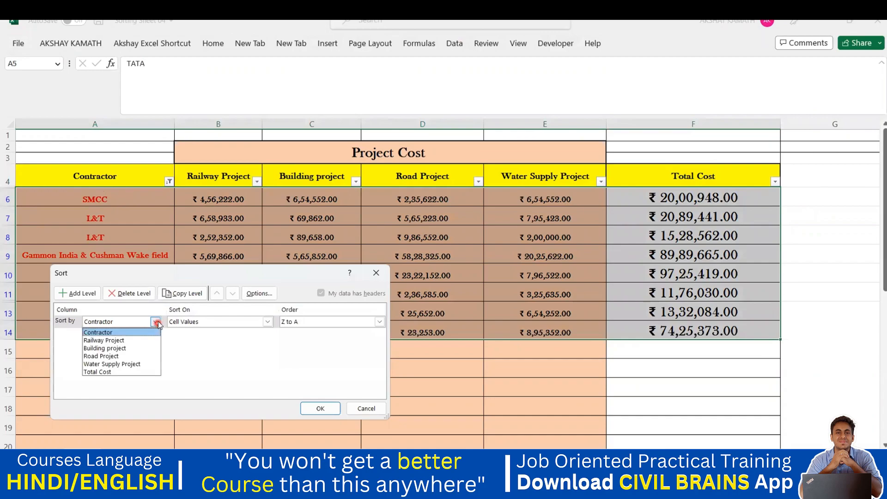
pyautogui.click(129, 376)
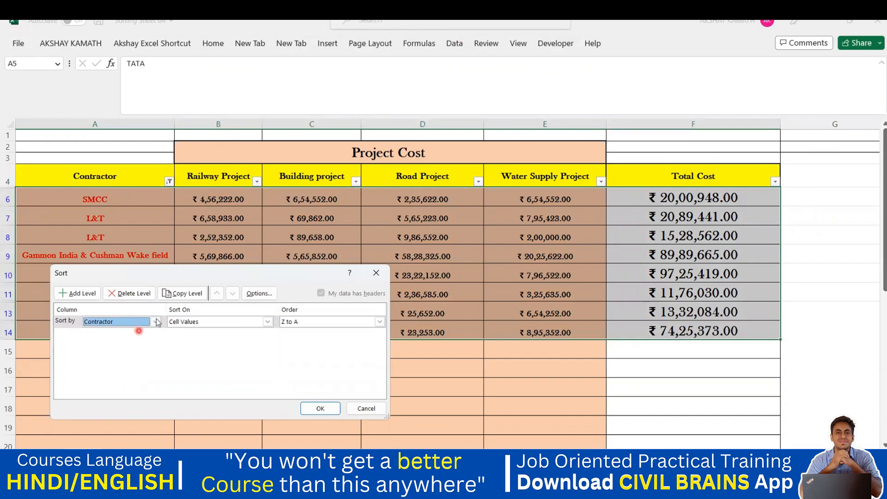
pyautogui.click(156, 322)
pyautogui.click(121, 374)
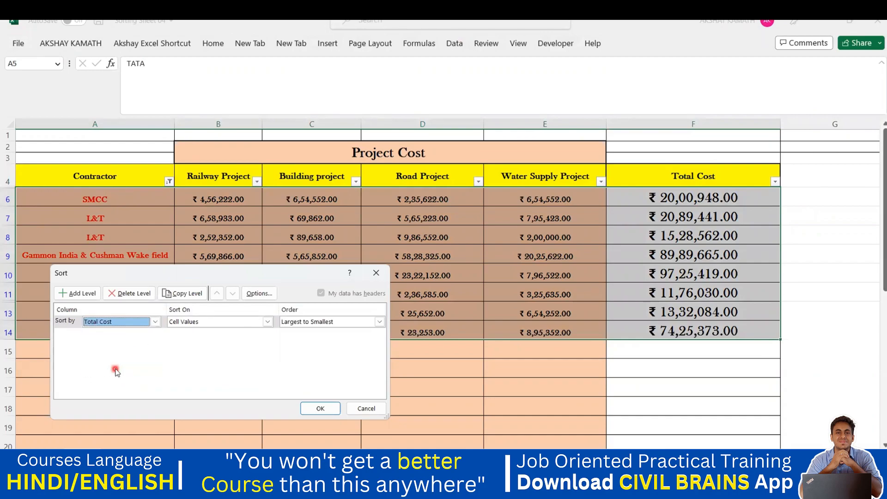
pyautogui.click(292, 322)
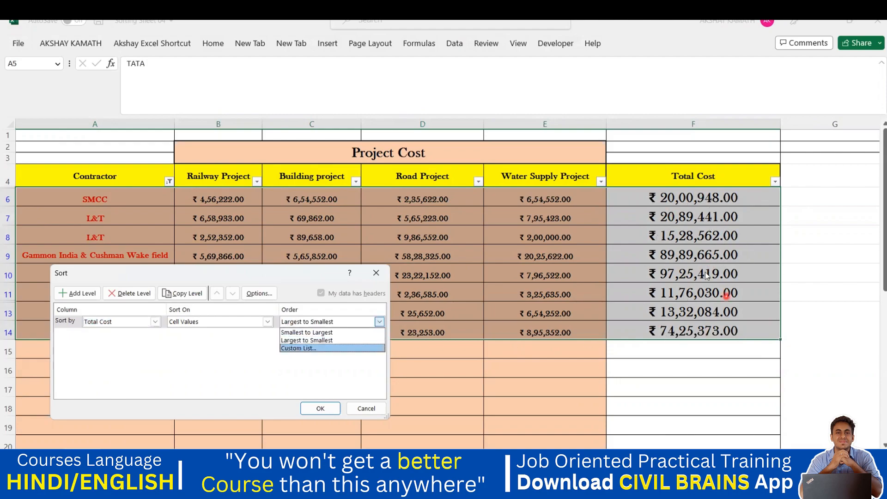
pyautogui.click(320, 342)
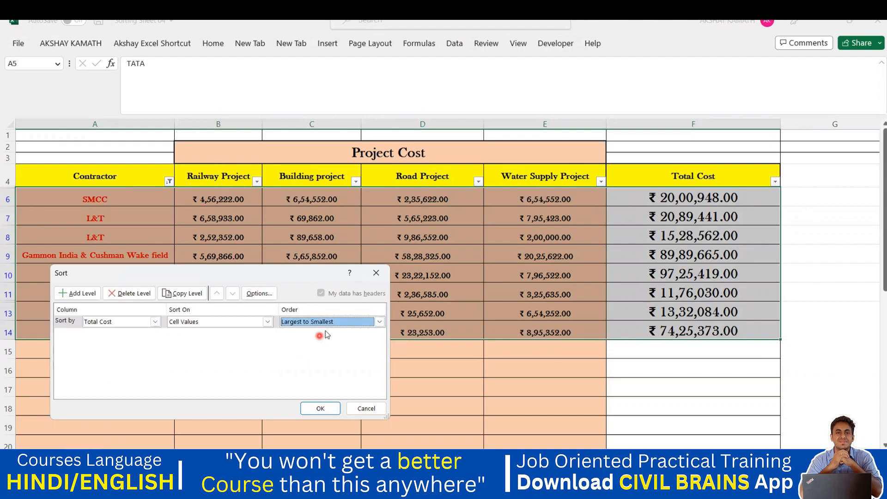
pyautogui.click(329, 413)
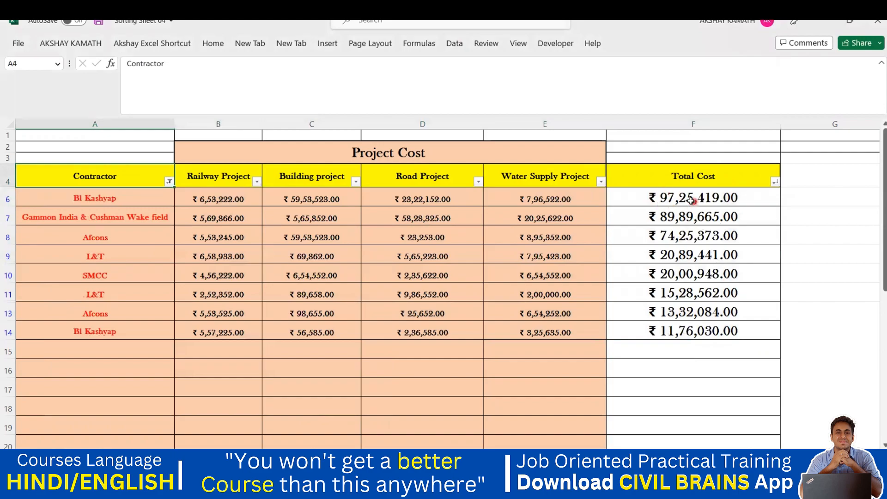
pyautogui.click(704, 199)
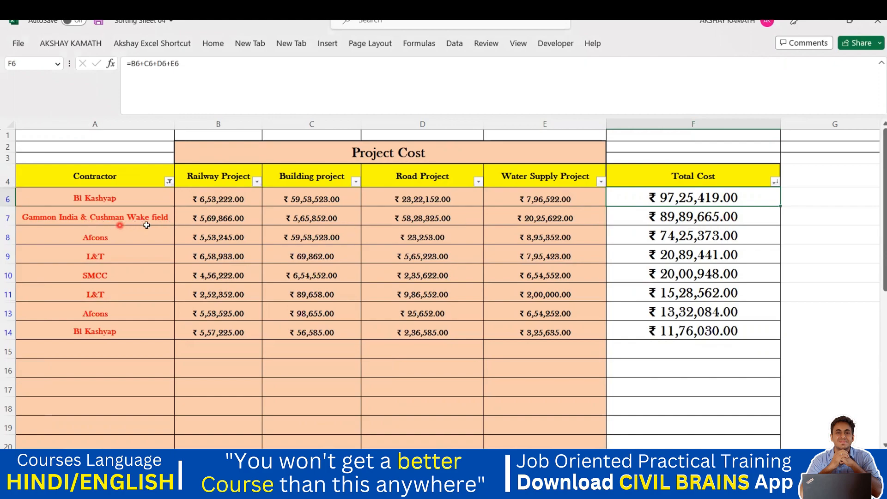
pyautogui.click(782, 379)
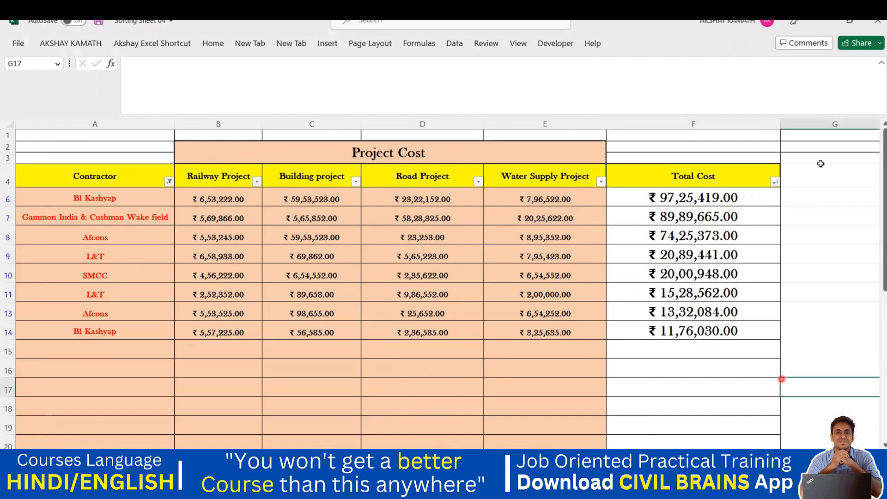
pyautogui.click(836, 78)
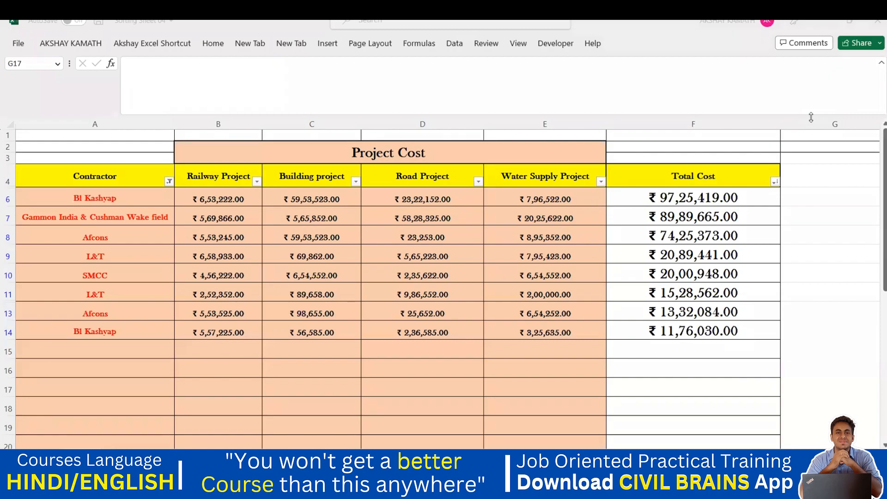
pyautogui.moveTo(765, 206)
pyautogui.mouseDown()
pyautogui.moveTo(757, 217)
pyautogui.moveTo(796, 350)
pyautogui.moveTo(789, 336)
pyautogui.mouseUp()
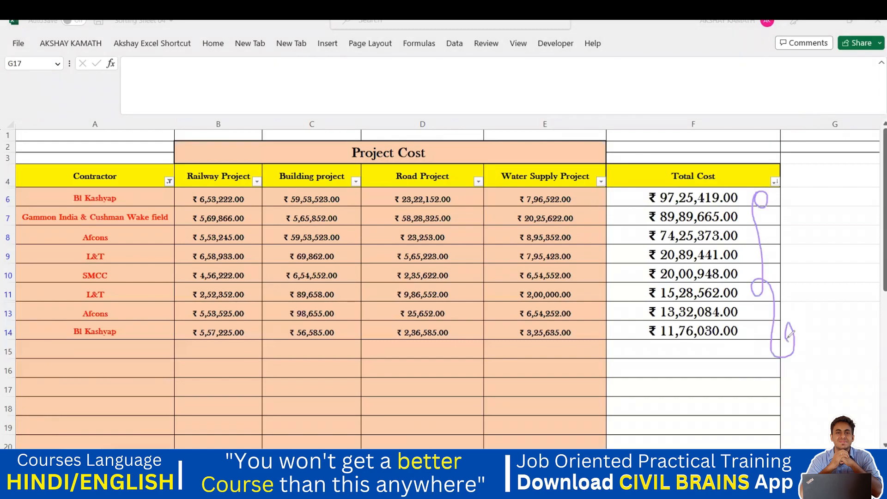
pyautogui.moveTo(143, 239)
pyautogui.mouseDown()
pyautogui.moveTo(151, 260)
pyautogui.moveTo(147, 337)
pyautogui.mouseUp()
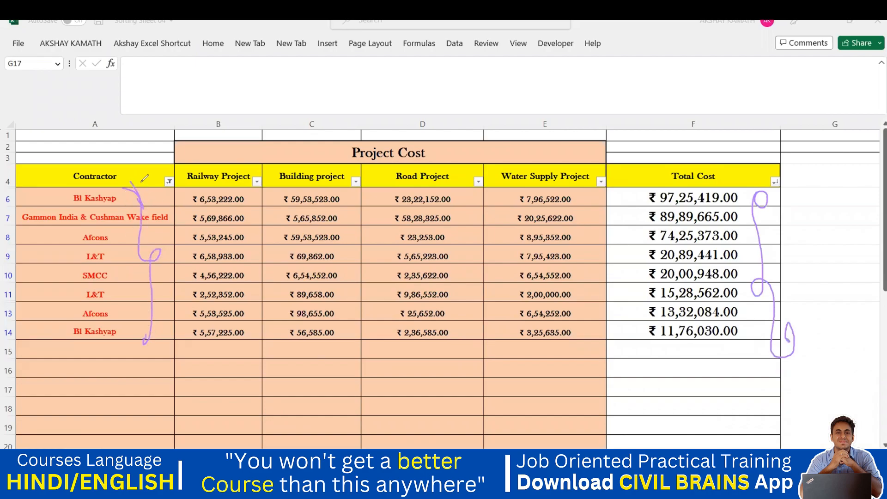
pyautogui.moveTo(140, 198); pyautogui.dragTo(168, 181)
pyautogui.moveTo(196, 147); pyautogui.dragTo(203, 175)
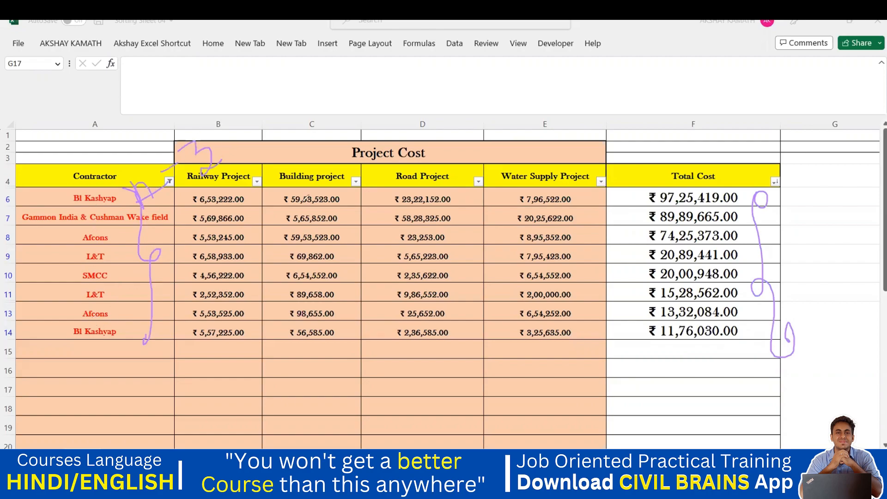
pyautogui.press('Escape')
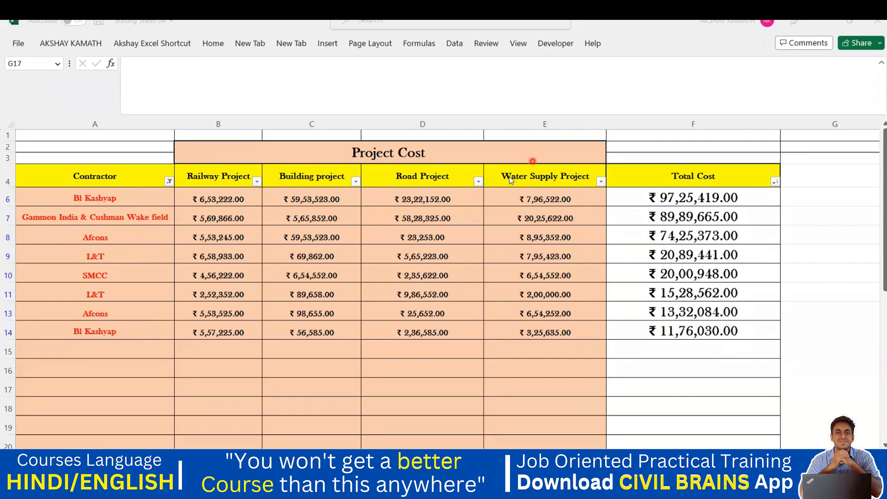
# Add a second sort level by Contractor on cell values, A to Z, below Total Cost and apply the sort.
pyautogui.click(122, 174)
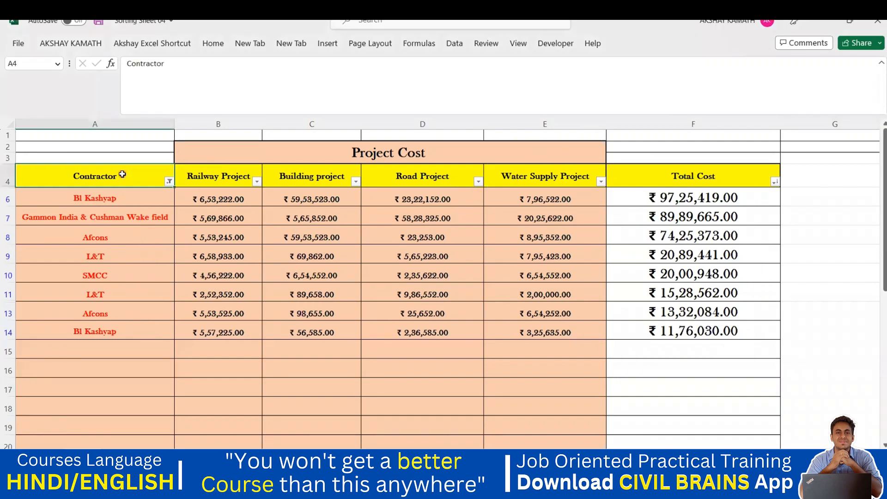
pyautogui.hotkey('alt', 'd')
pyautogui.press('s')
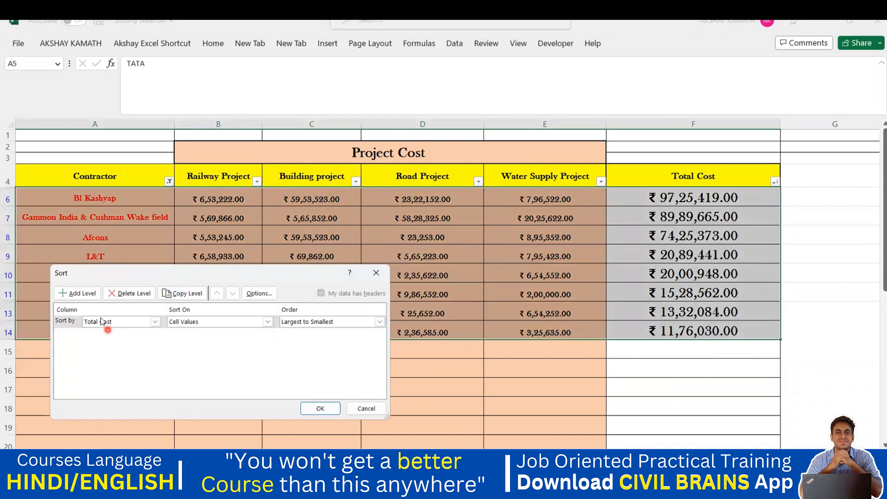
pyautogui.click(82, 294)
pyautogui.click(156, 337)
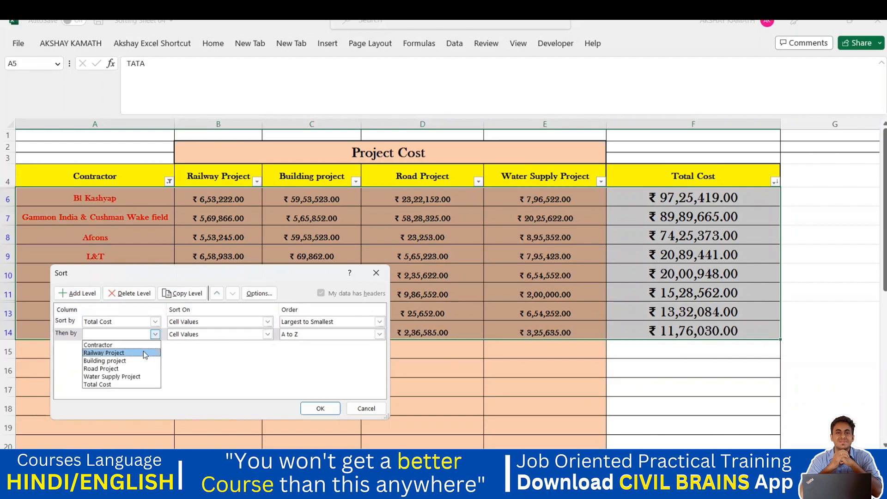
pyautogui.click(128, 346)
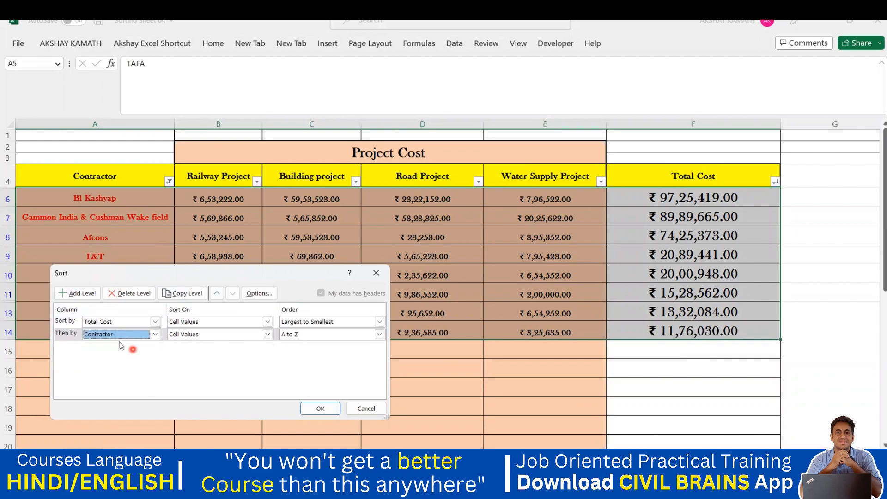
pyautogui.click(305, 334)
pyautogui.click(302, 345)
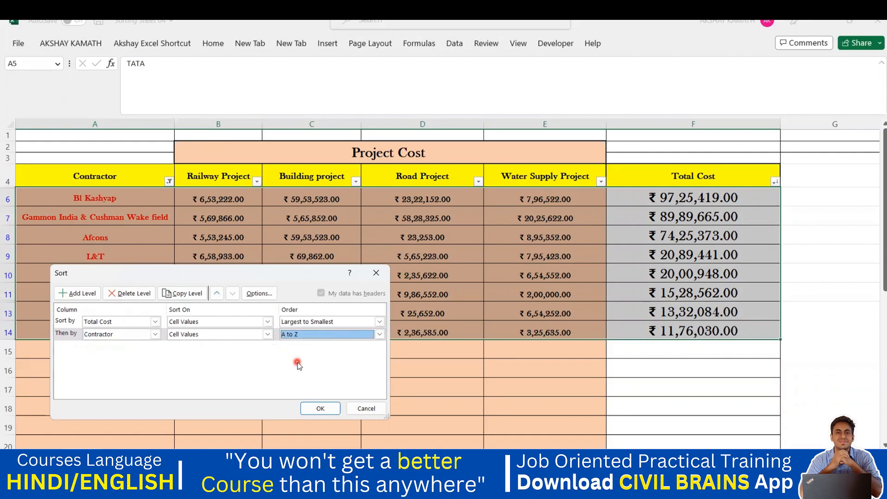
pyautogui.click(328, 409)
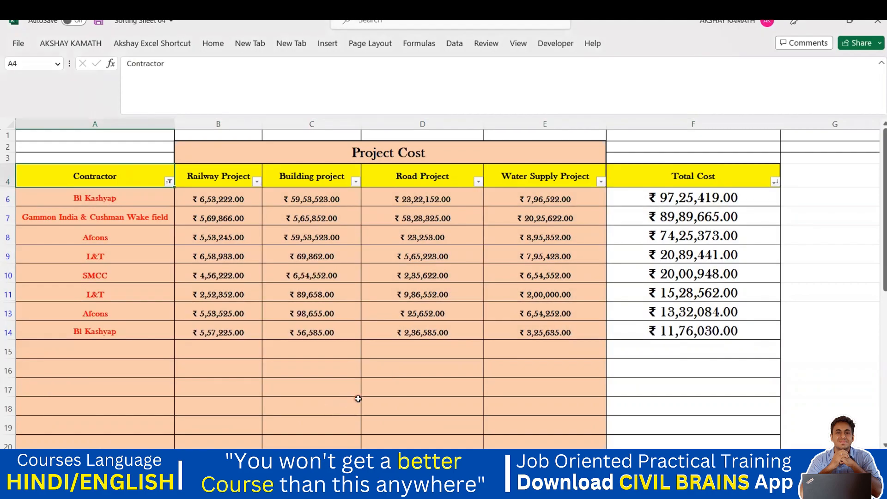
# Examine the railway, building, road and water supply costs of the sorted contractors, column by column.
pyautogui.click(356, 400)
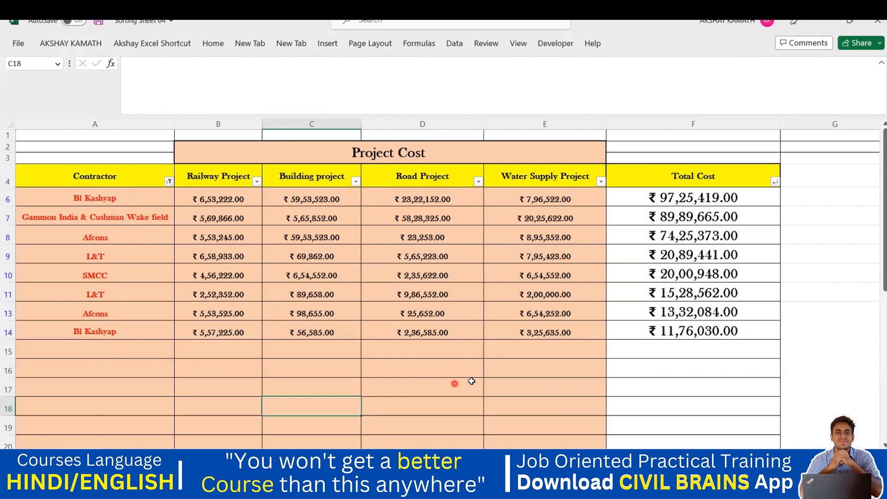
pyautogui.click(454, 383)
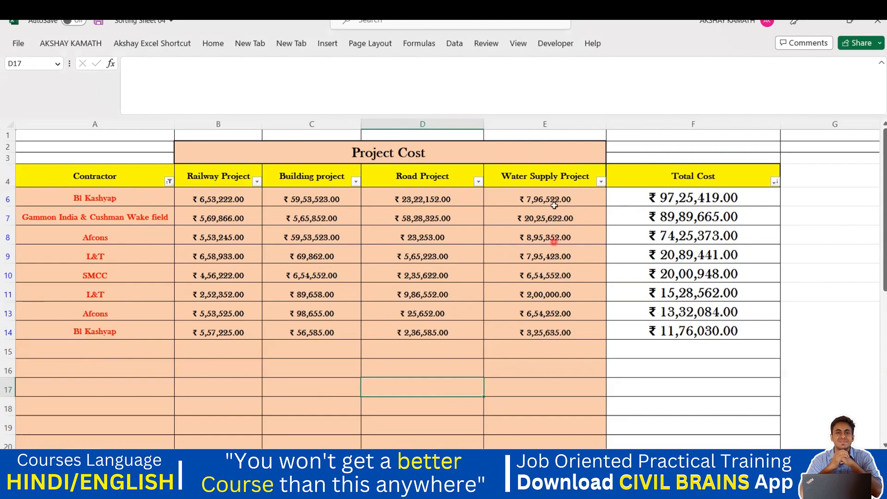
pyautogui.click(613, 293)
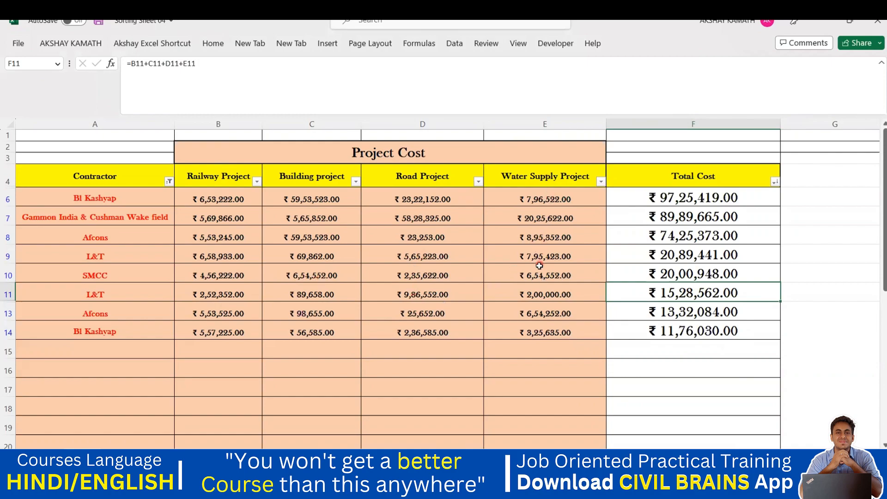
pyautogui.moveTo(221, 177); pyautogui.dragTo(561, 330)
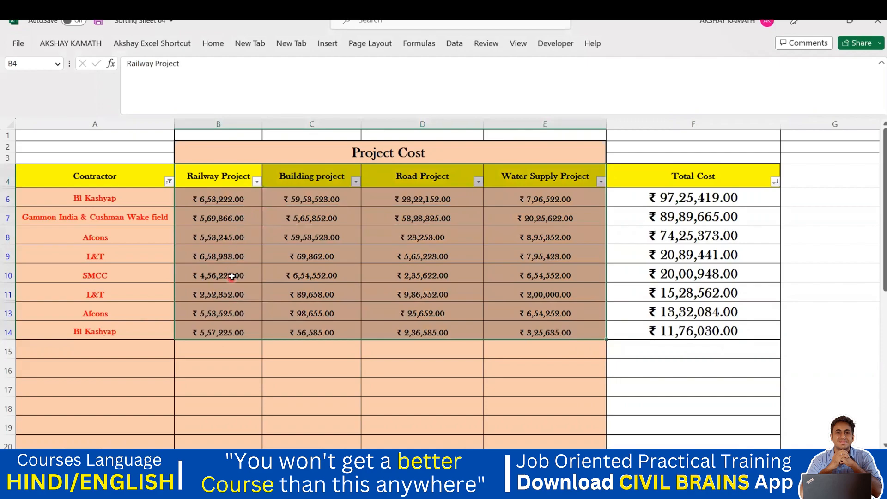
pyautogui.click(220, 348)
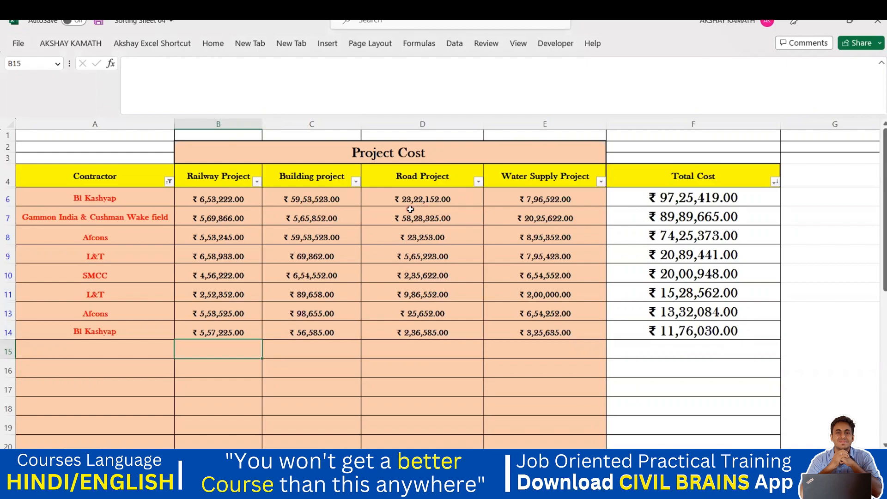
pyautogui.click(535, 218)
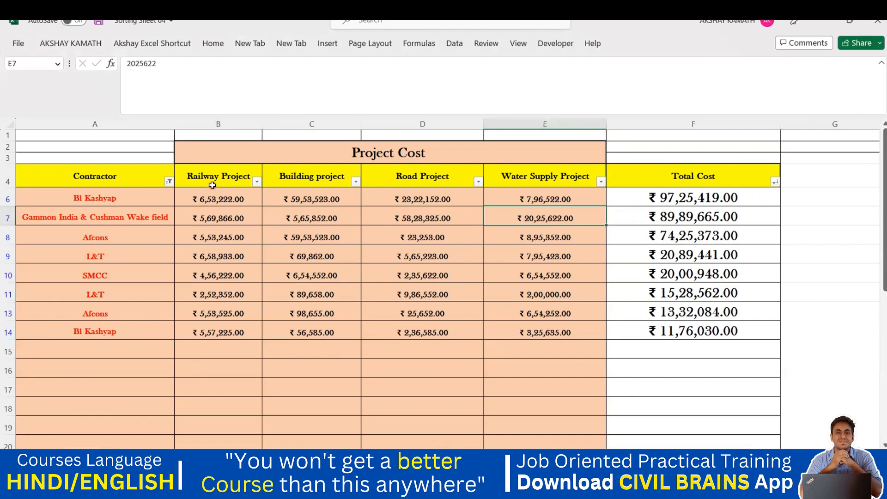
pyautogui.moveTo(213, 194)
pyautogui.mouseDown()
pyautogui.moveTo(215, 330)
pyautogui.moveTo(215, 207)
pyautogui.mouseUp()
pyautogui.moveTo(317, 198); pyautogui.dragTo(319, 333)
pyautogui.click(313, 201)
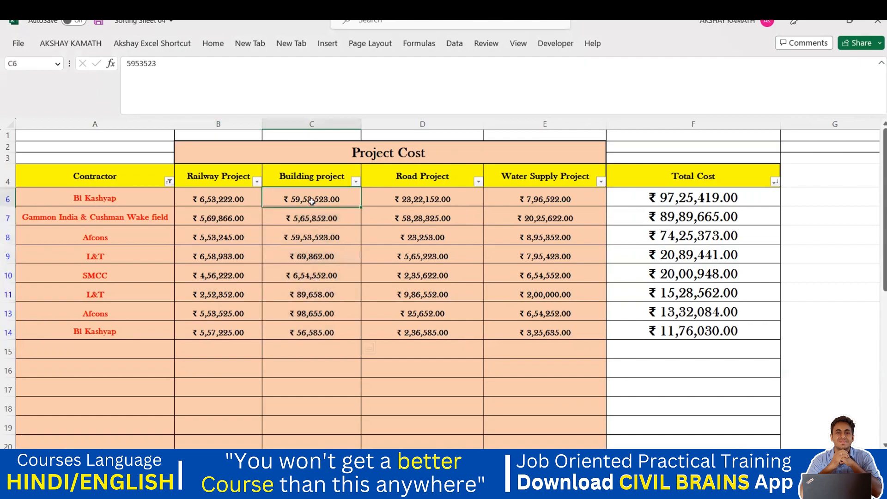
pyautogui.moveTo(422, 199); pyautogui.dragTo(422, 333)
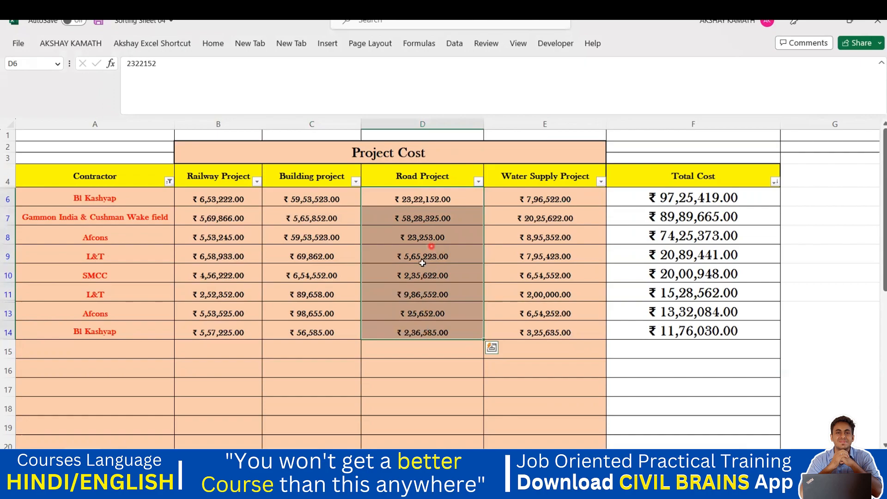
# Remove the existing Total Cost and Contractor levels from the project cost table's sort settings.
pyautogui.click(418, 205)
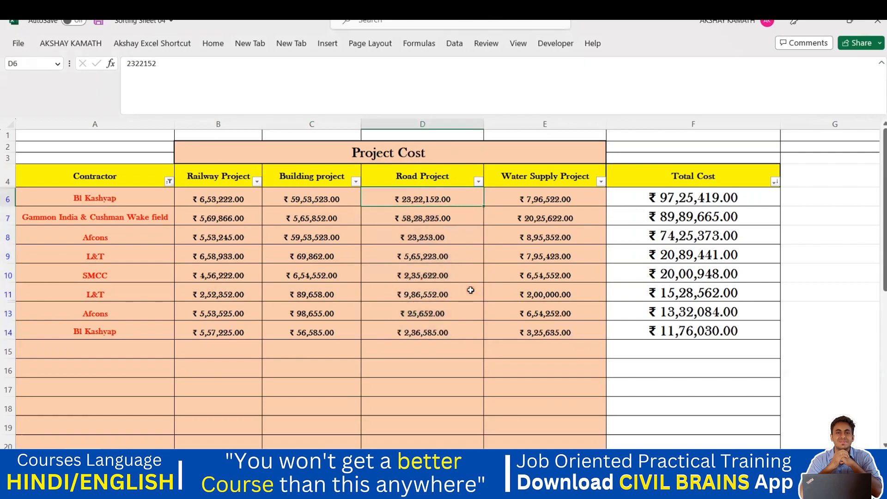
pyautogui.click(121, 180)
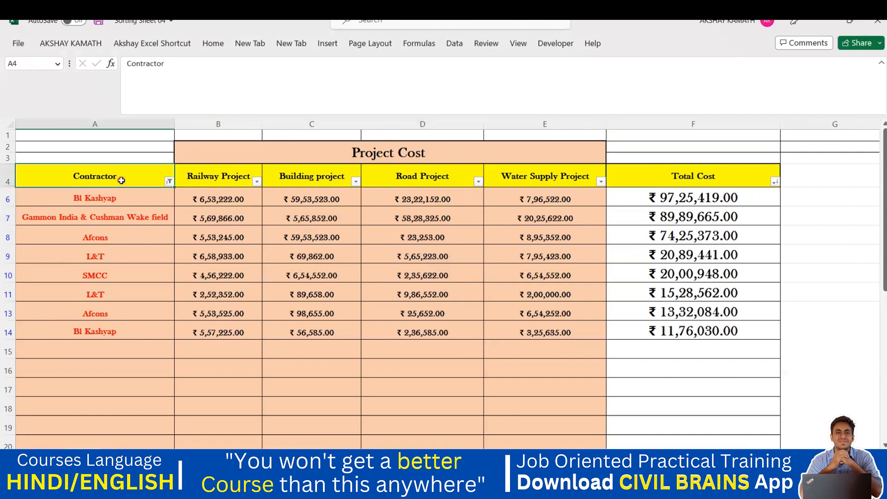
pyautogui.hotkey('alt', 'd')
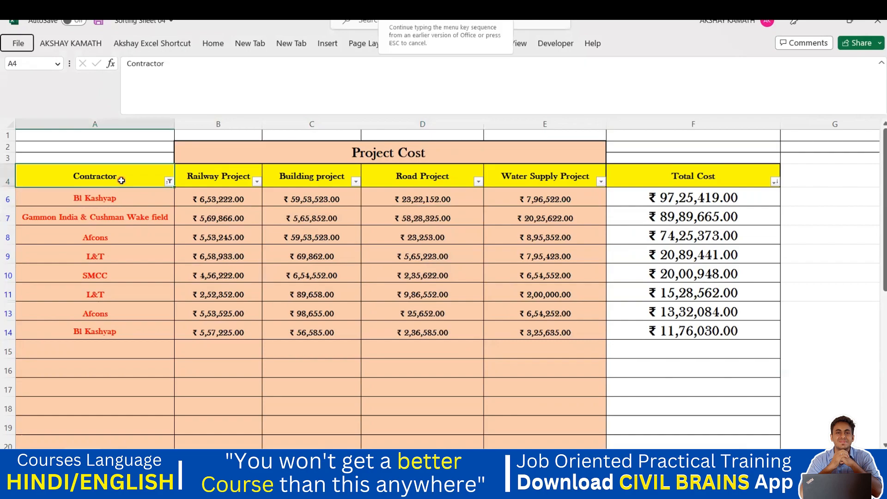
pyautogui.click(135, 253)
pyautogui.click(114, 176)
pyautogui.hotkey('alt', 'd')
pyautogui.press('s')
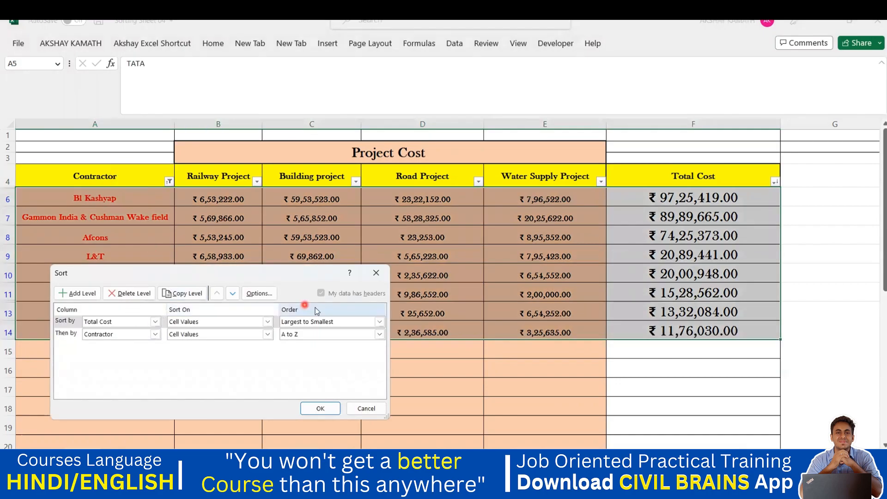
pyautogui.click(133, 295)
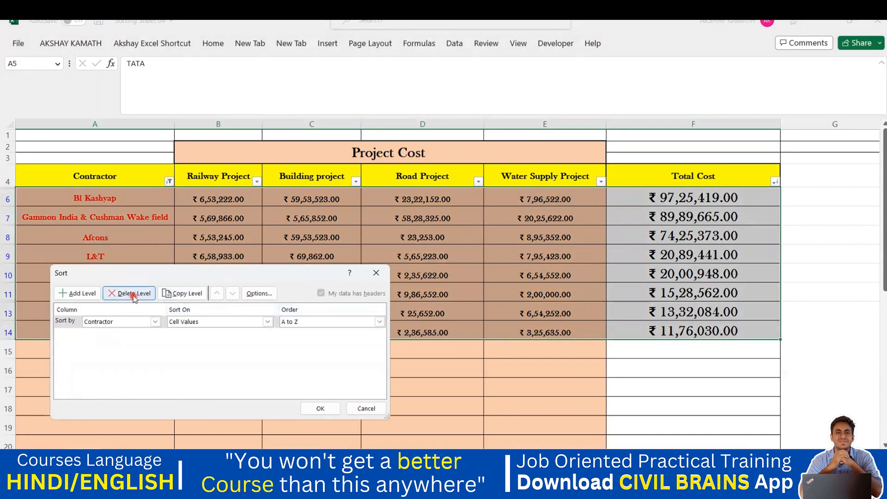
pyautogui.click(133, 295)
# Sort the filtered project cost table by Railway Project on cell values, from Largest to Smallest.
pyautogui.click(82, 293)
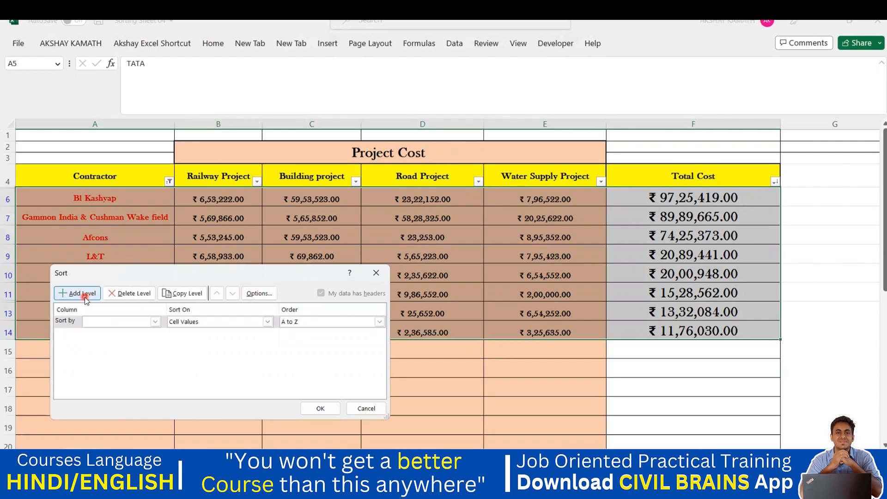
pyautogui.click(155, 322)
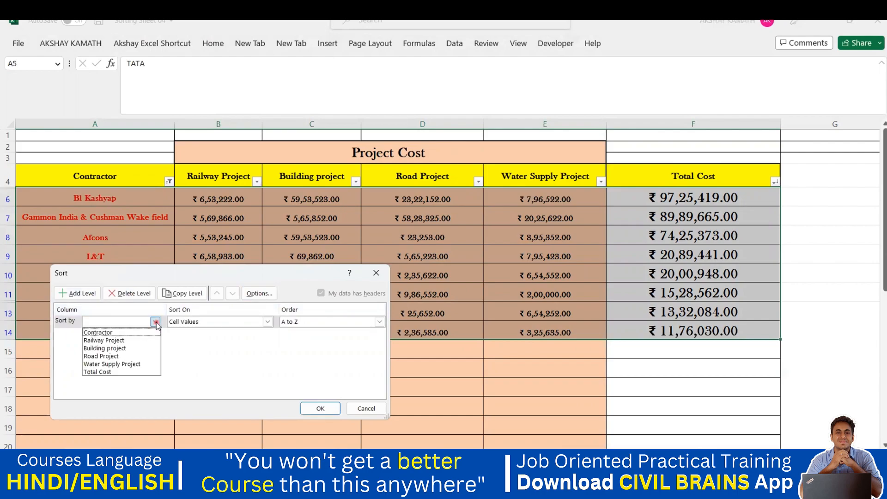
pyautogui.click(140, 341)
pyautogui.click(345, 324)
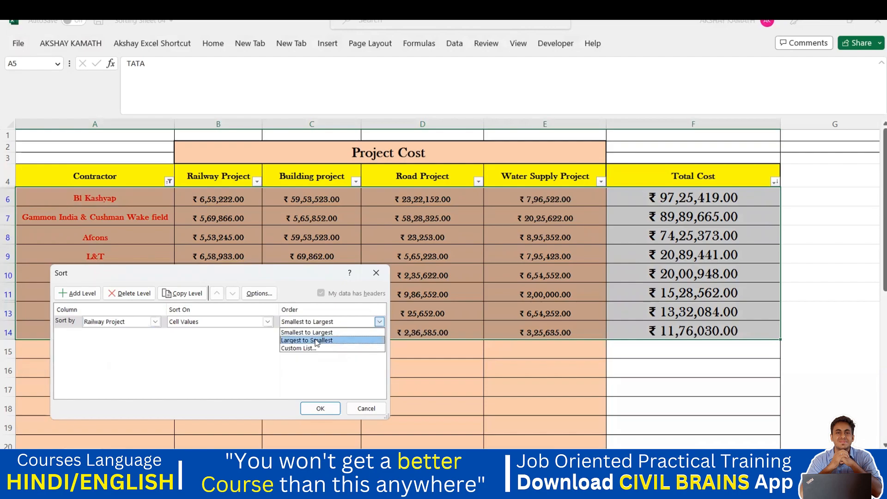
pyautogui.click(317, 340)
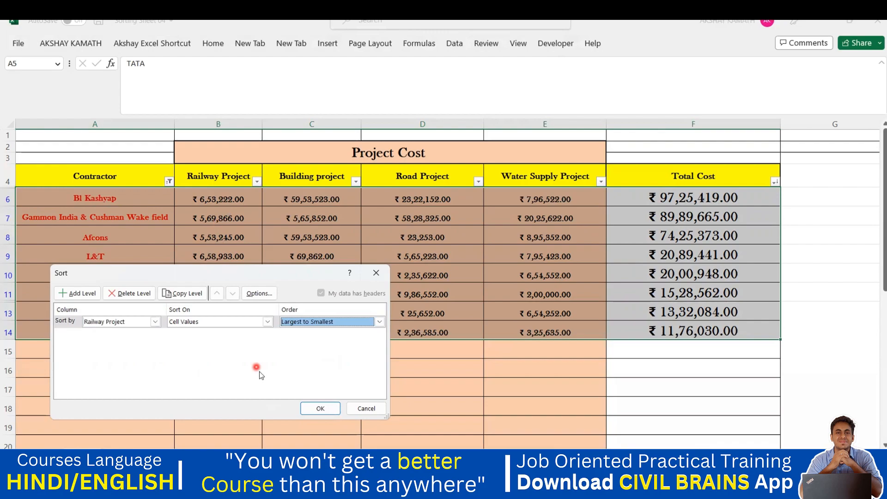
pyautogui.click(321, 409)
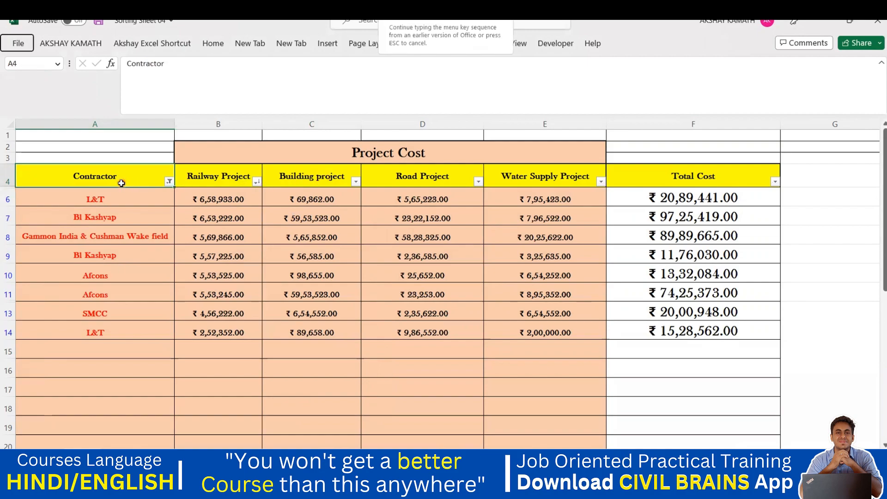
# Add a second sort level by Building project on cell values, Smallest to Largest, below Railway Project.
pyautogui.hotkey('alt', 'd')
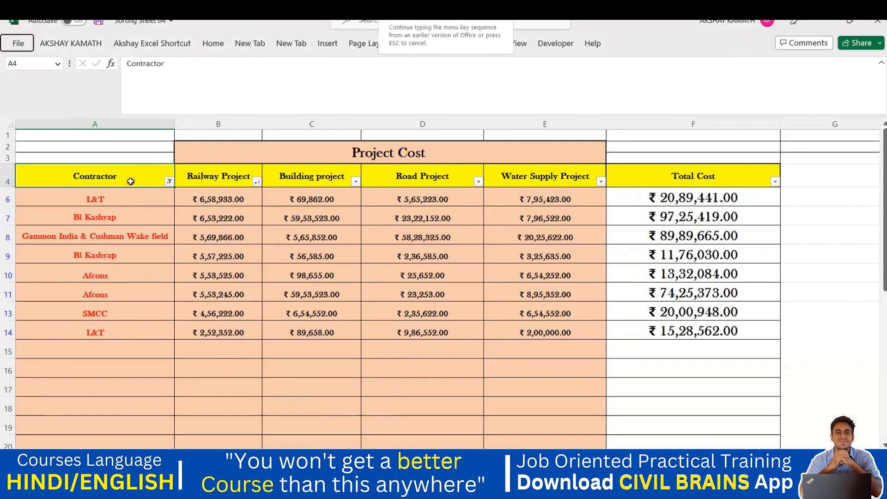
pyautogui.press('s')
pyautogui.click(120, 329)
pyautogui.click(82, 294)
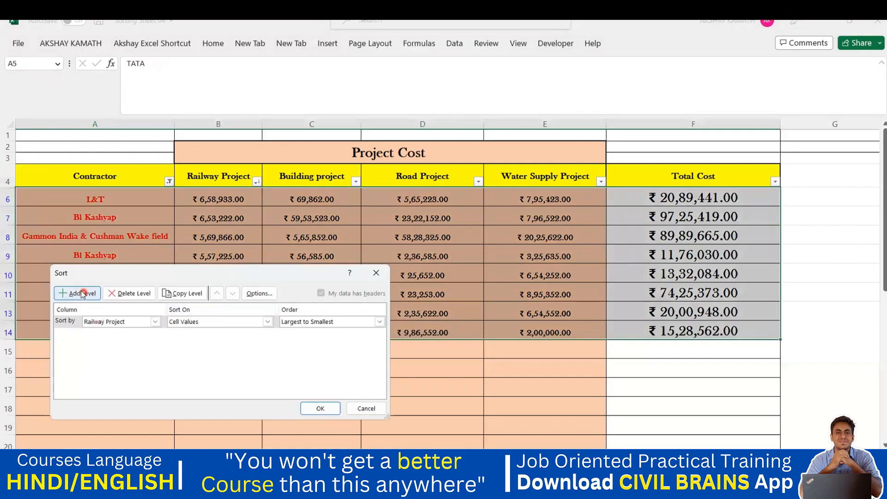
pyautogui.click(157, 334)
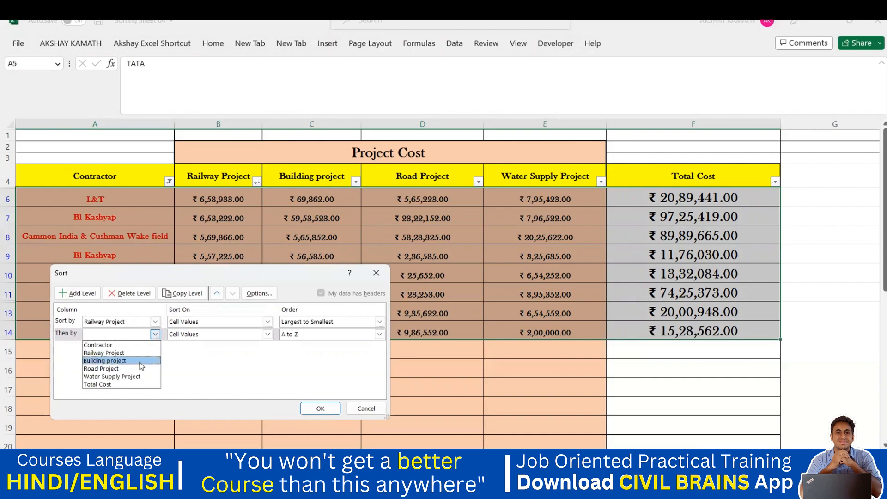
pyautogui.click(140, 361)
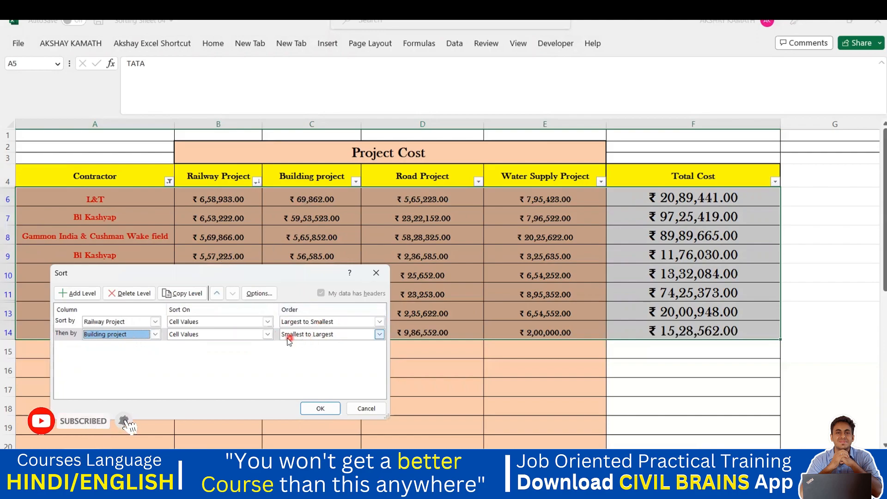
# Add a third sort level by Road Project on cell values, Largest to Smallest.
pyautogui.click(76, 293)
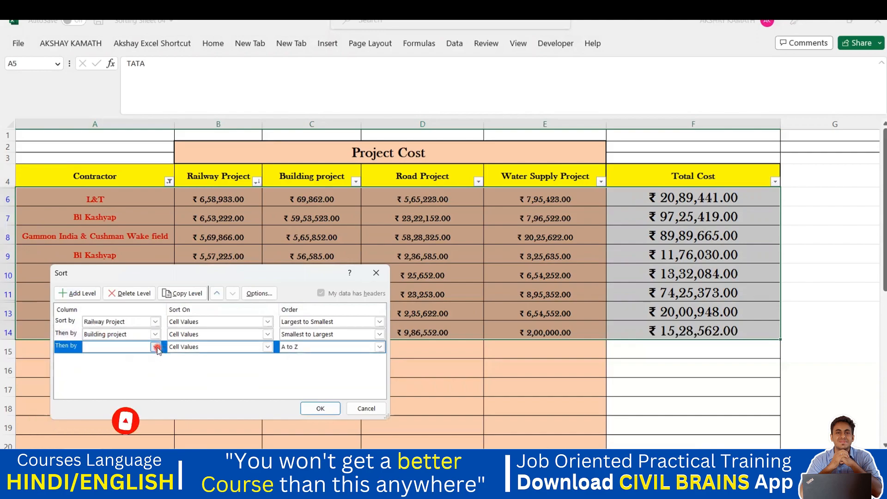
pyautogui.click(156, 347)
pyautogui.click(136, 379)
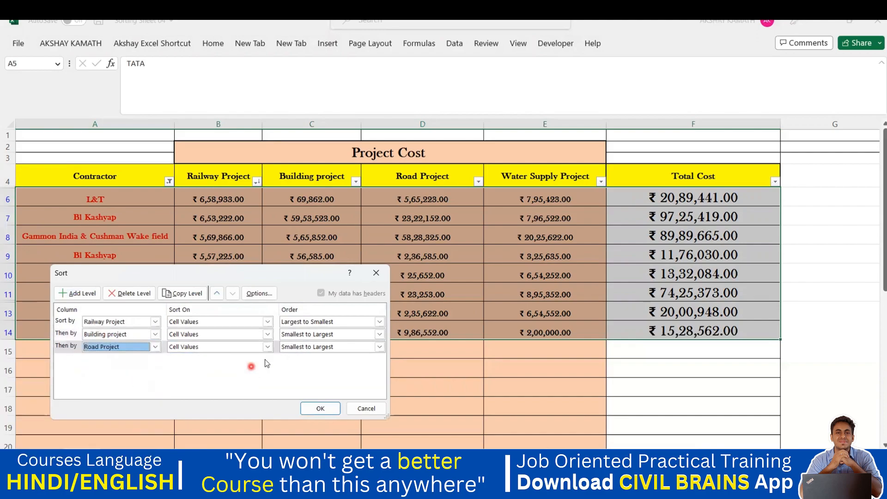
pyautogui.click(333, 347)
pyautogui.click(322, 365)
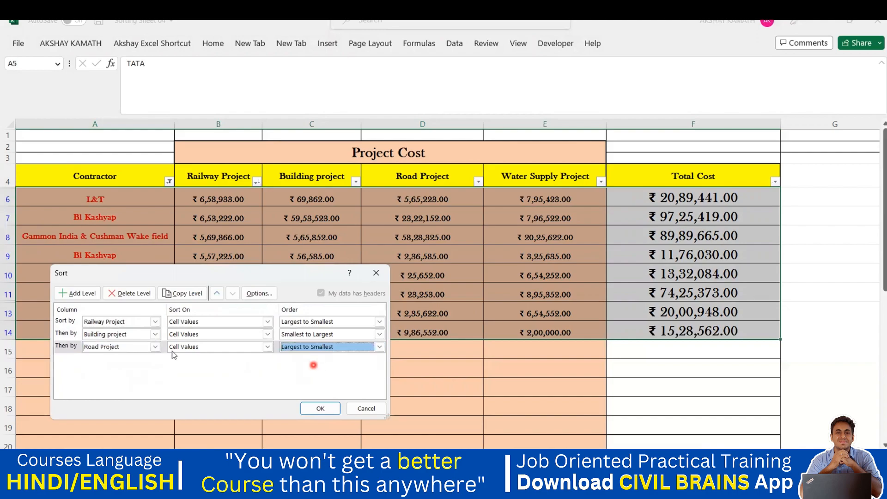
# Apply the sort with a fourth level by Water Supply Project on cell values, Smallest to Largest, and check the first contractor's costs.
pyautogui.click(77, 293)
pyautogui.click(148, 362)
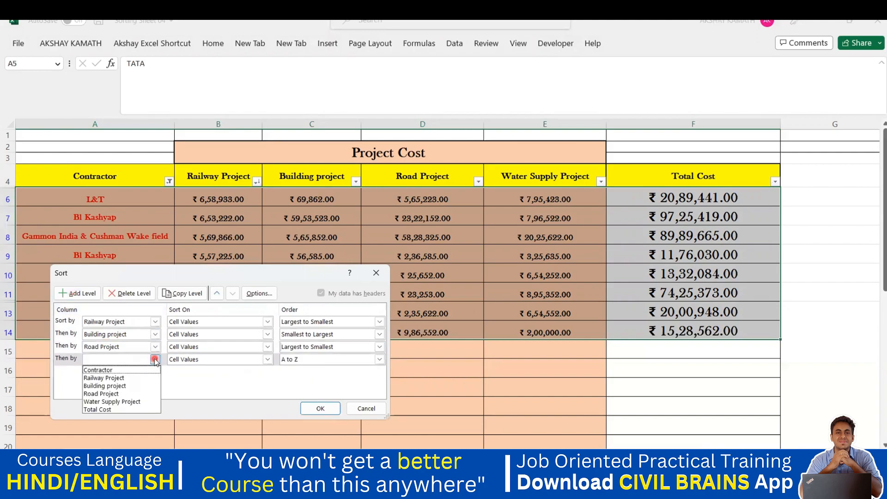
pyautogui.click(142, 400)
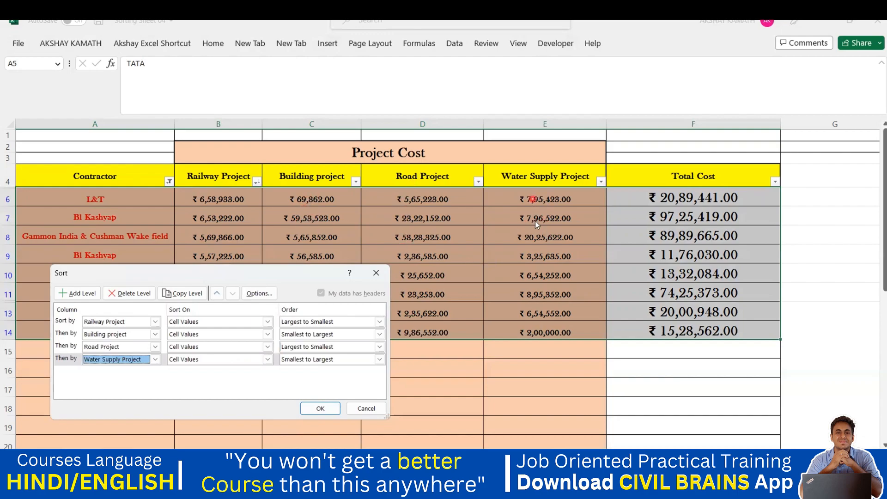
pyautogui.click(320, 408)
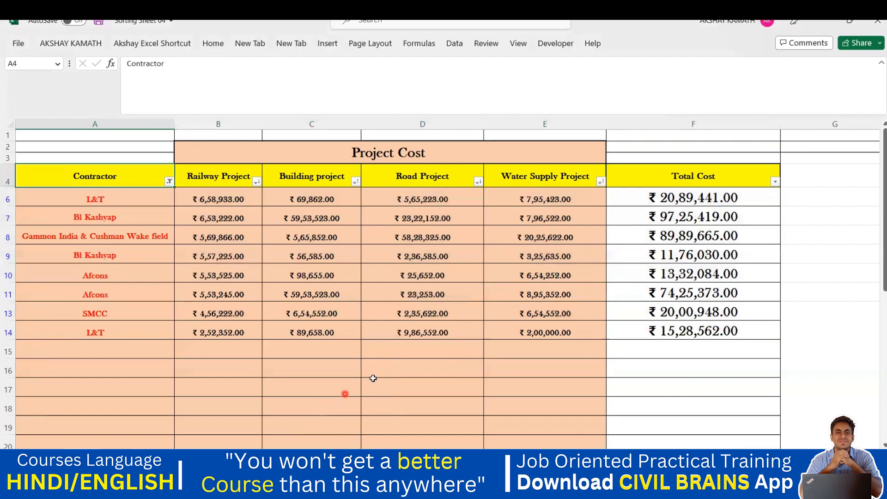
pyautogui.click(362, 385)
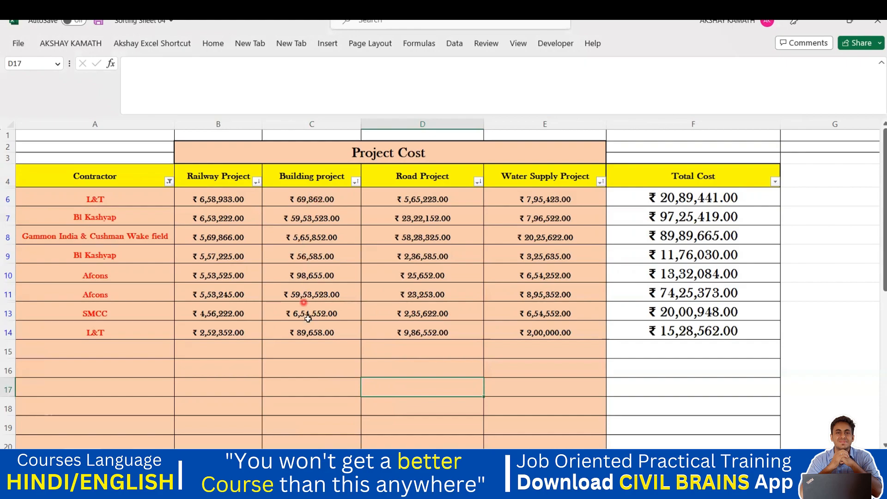
pyautogui.click(315, 199)
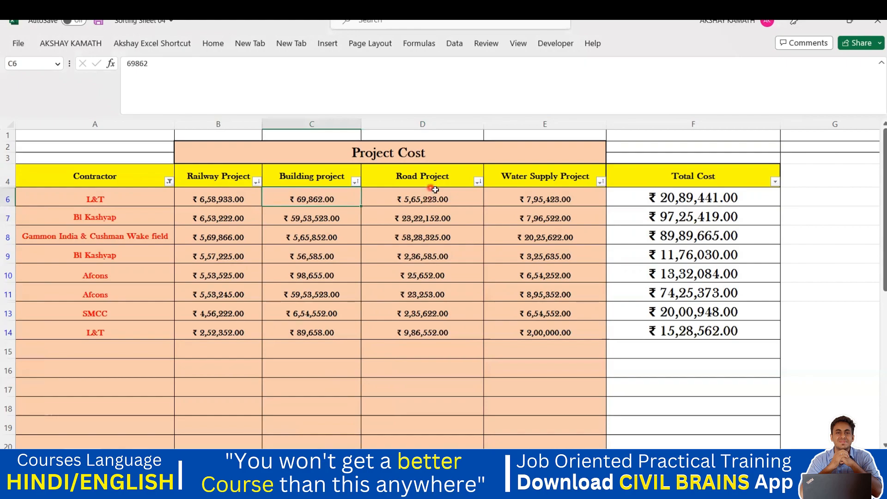
pyautogui.click(449, 198)
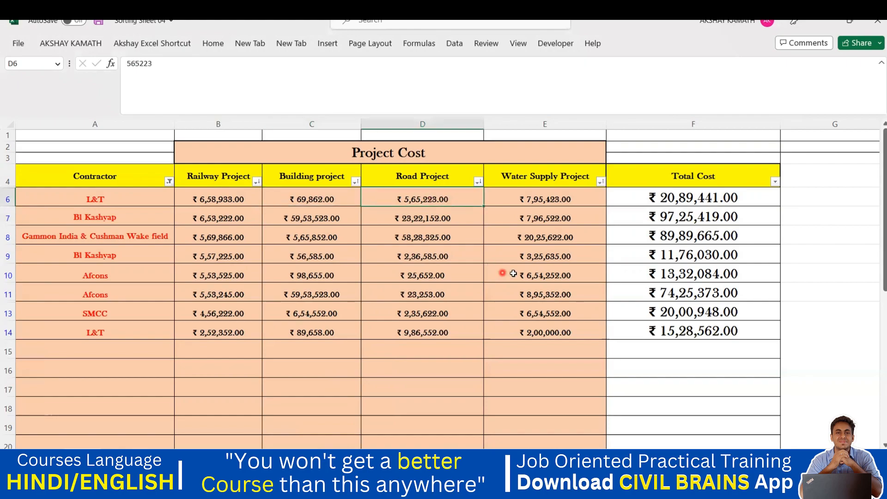
pyautogui.click(576, 201)
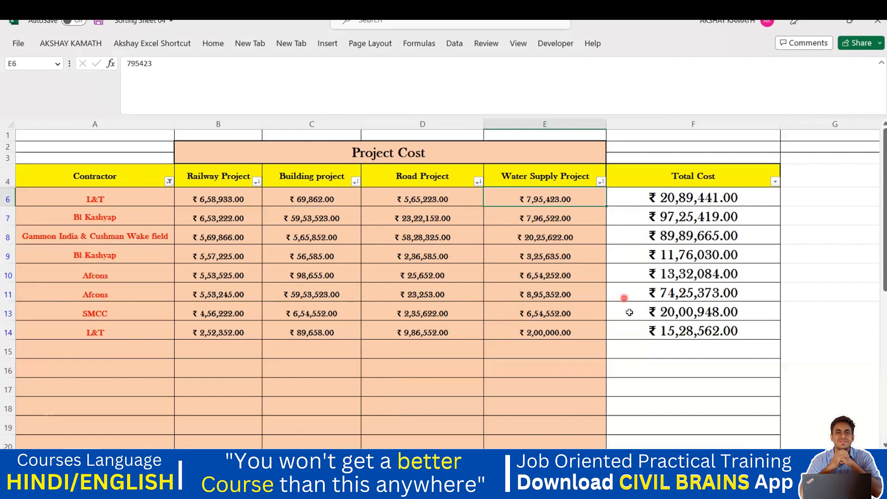
# Switch to the ct lab marks workbook and sort the award list by StudentName on cell values, A to Z, reviewing the sorted list.
pyautogui.click(624, 488)
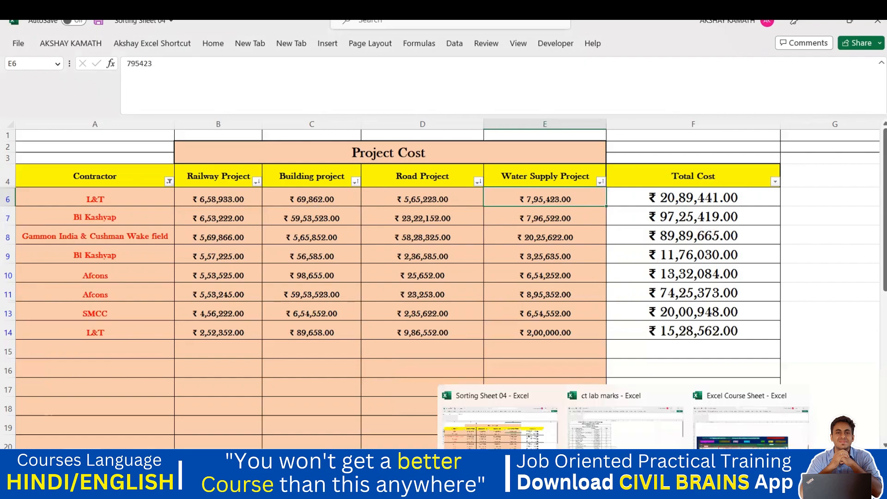
pyautogui.click(598, 434)
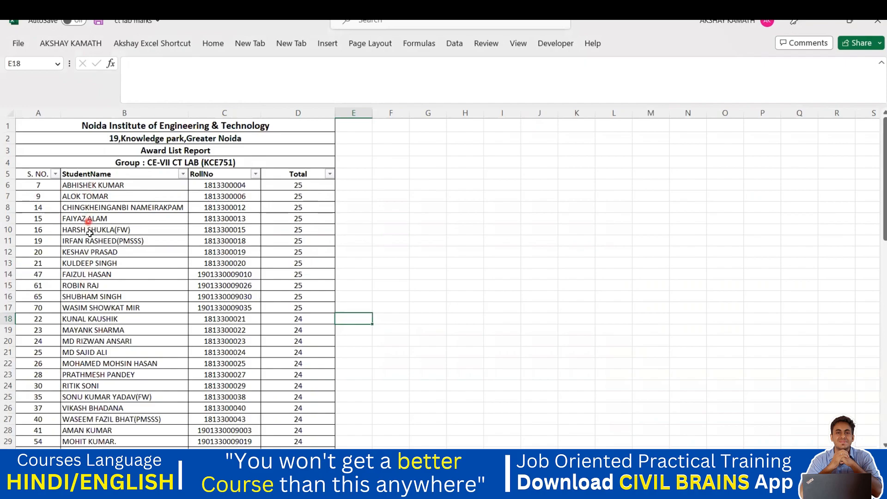
pyautogui.click(93, 175)
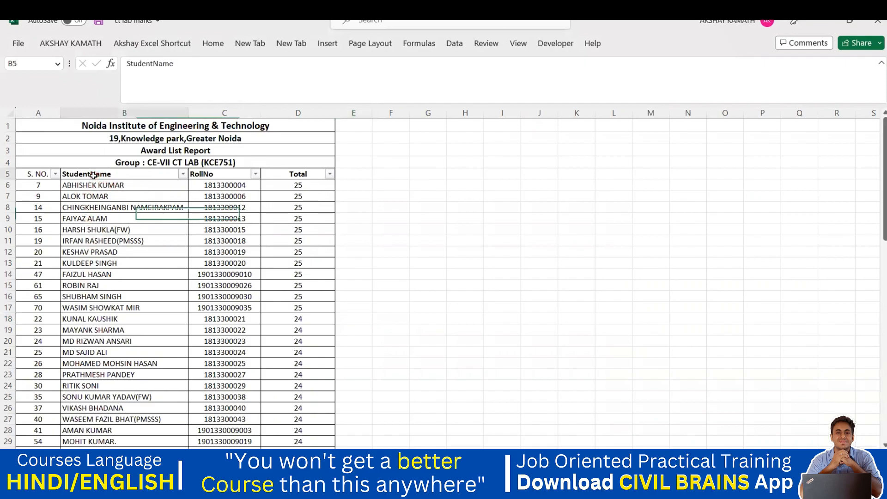
pyautogui.hotkey('alt', 'd')
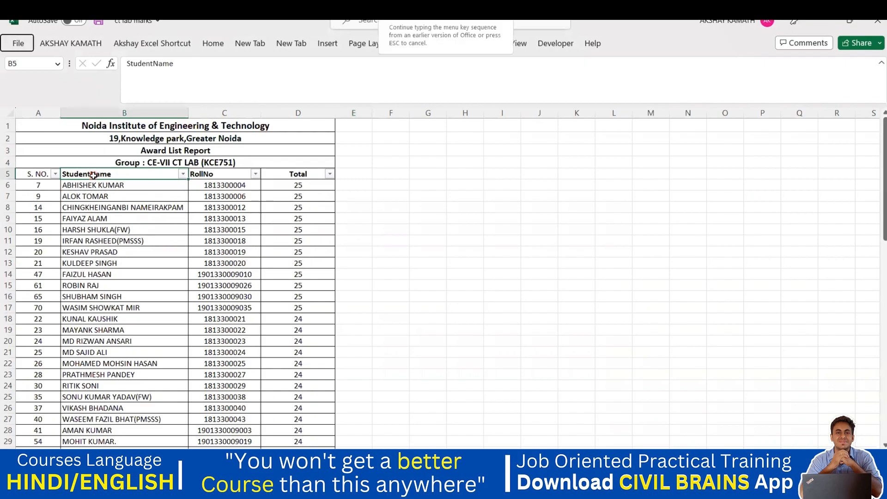
pyautogui.press('s')
pyautogui.click(155, 321)
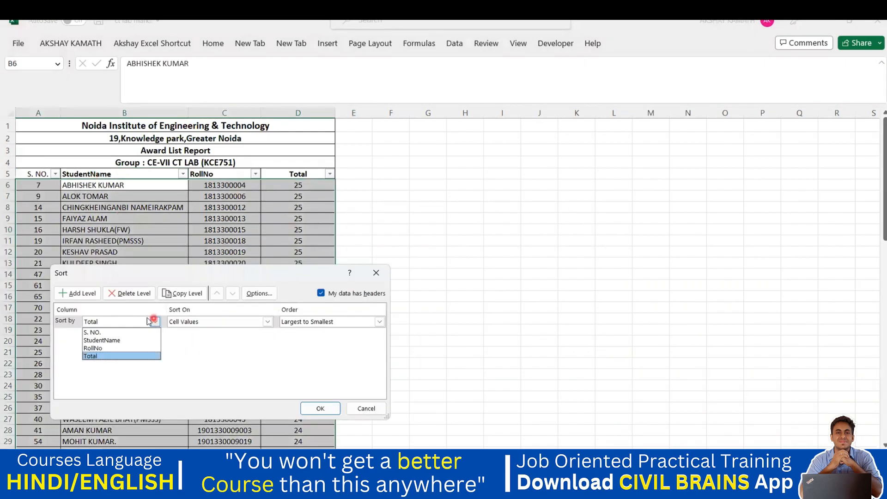
pyautogui.click(135, 342)
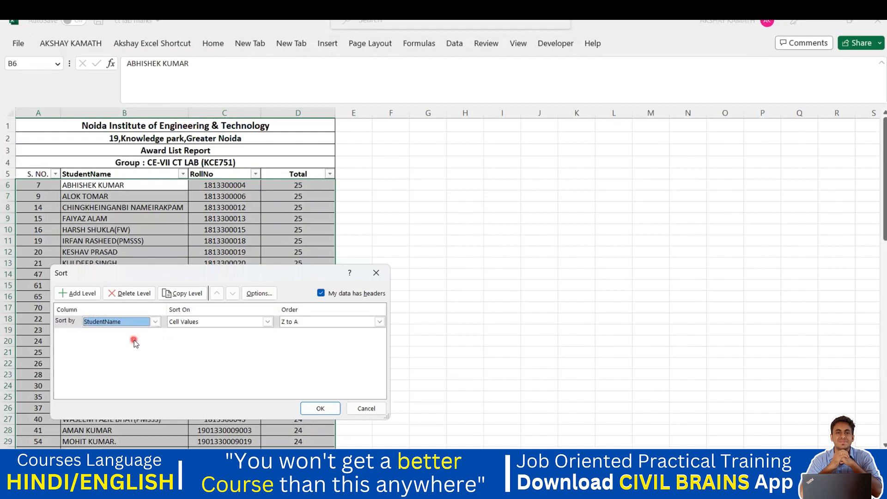
pyautogui.click(320, 323)
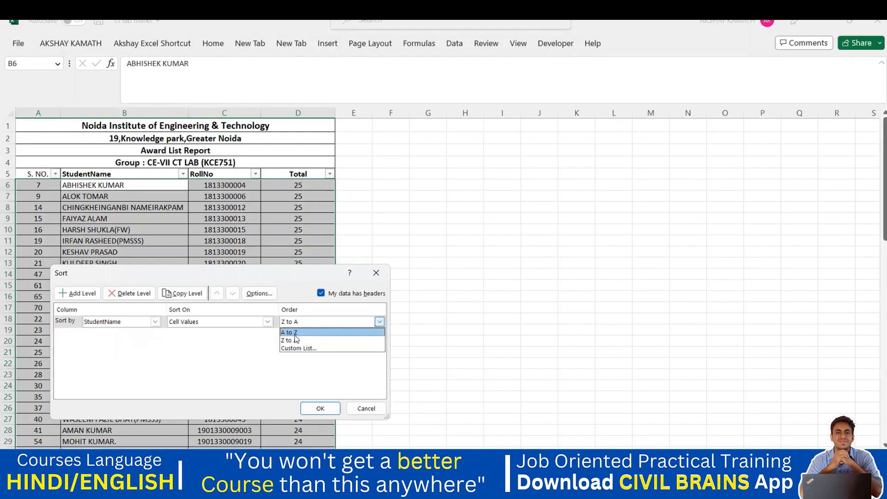
pyautogui.click(295, 333)
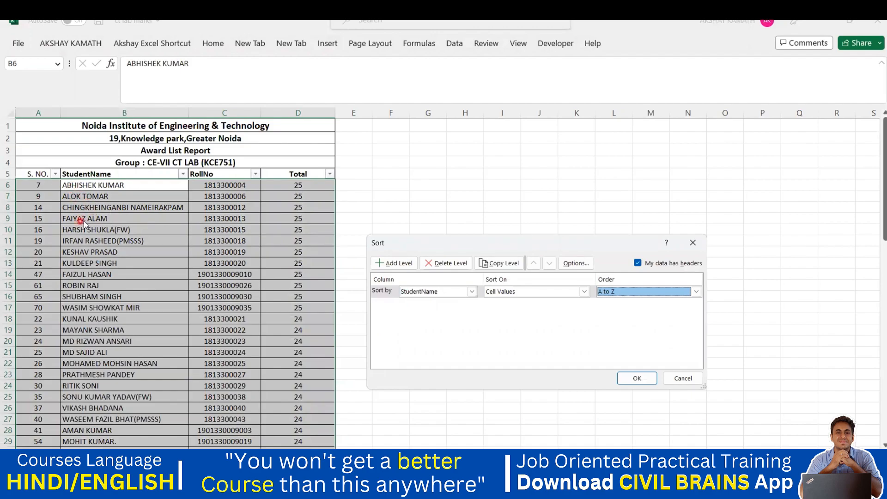
pyautogui.click(636, 379)
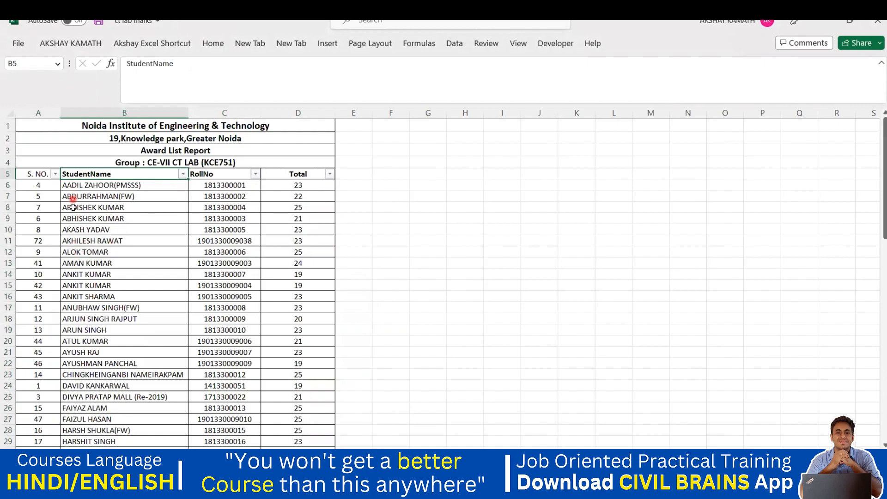
pyautogui.scroll(-3, 70, 289)
pyautogui.scroll(-14, 70, 290)
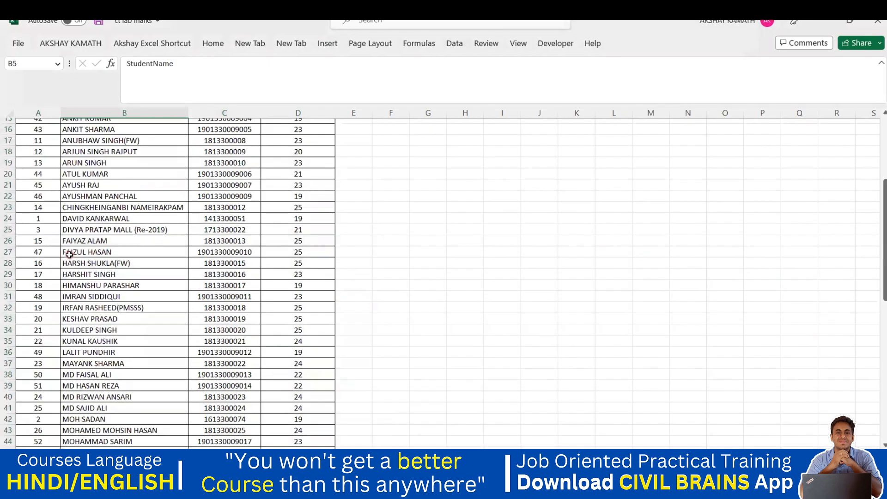
pyautogui.scroll(16, 86, 396)
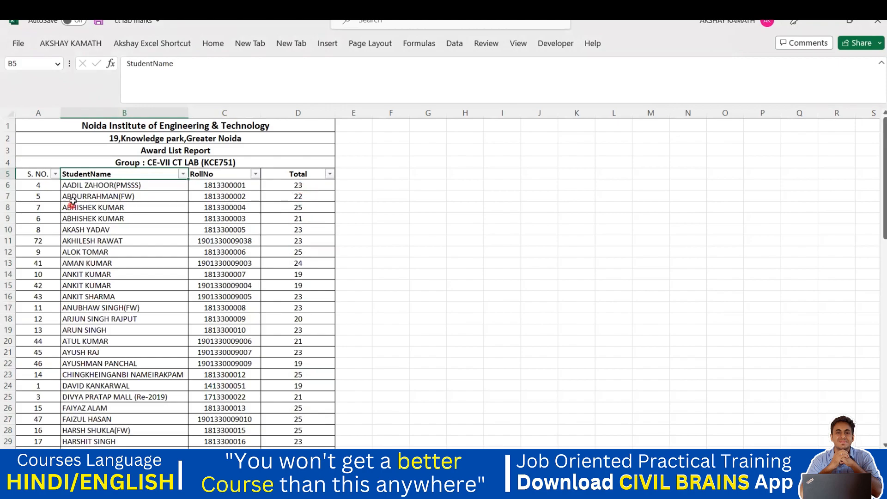
# Fill the first six student records, B6:D11, with light blue.
pyautogui.moveTo(74, 186); pyautogui.dragTo(291, 231)
pyautogui.click(214, 45)
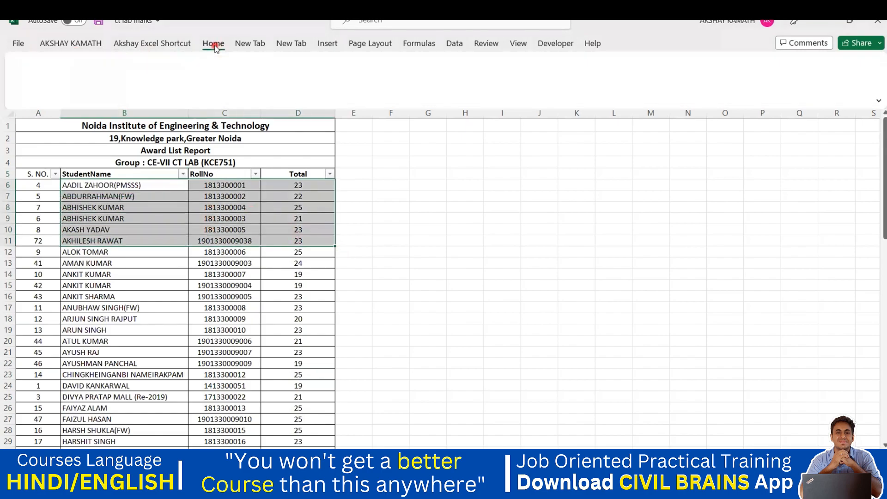
pyautogui.click(239, 83)
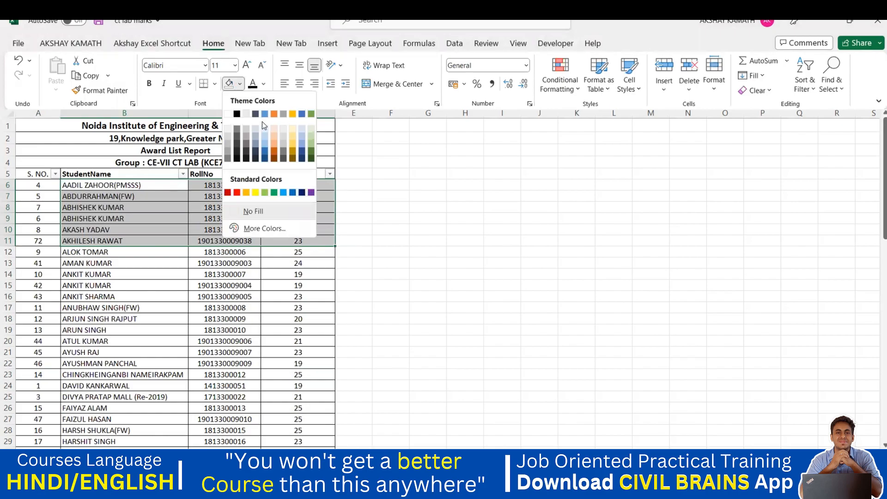
pyautogui.click(262, 139)
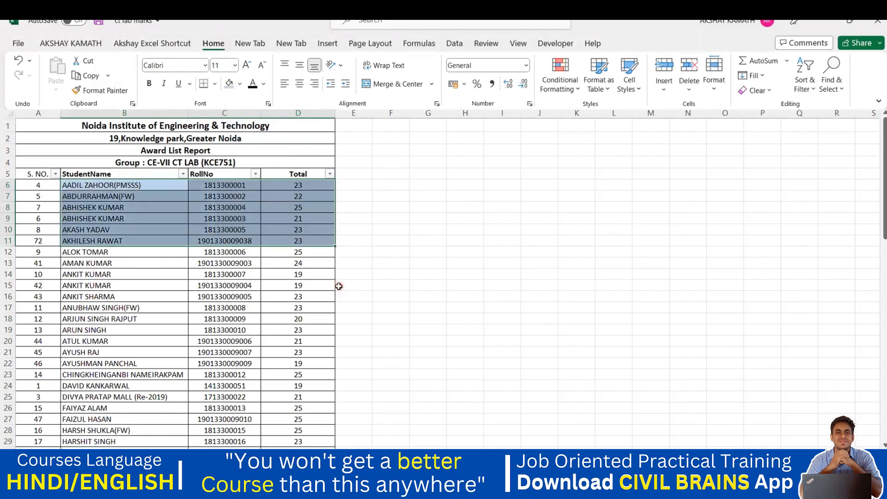
pyautogui.click(310, 205)
# Fill the student record in row 8, from StudentName to Total, with orange.
pyautogui.moveTo(138, 207); pyautogui.dragTo(288, 209)
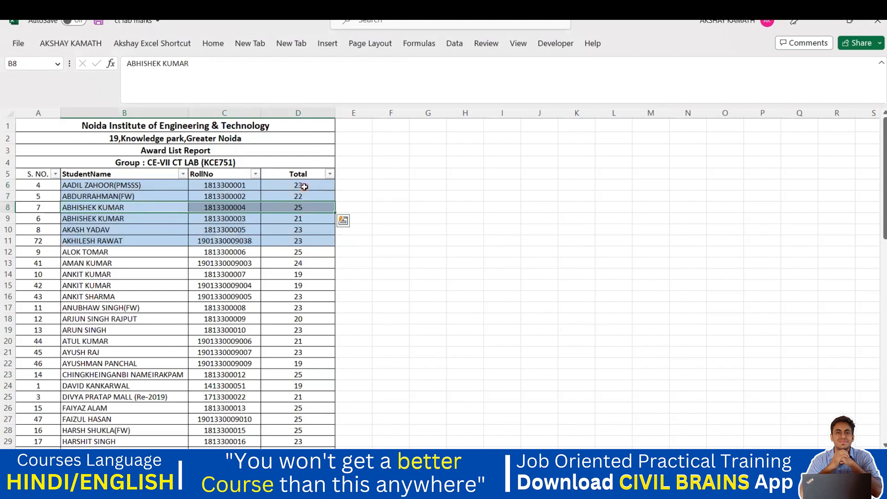
pyautogui.click(395, 217)
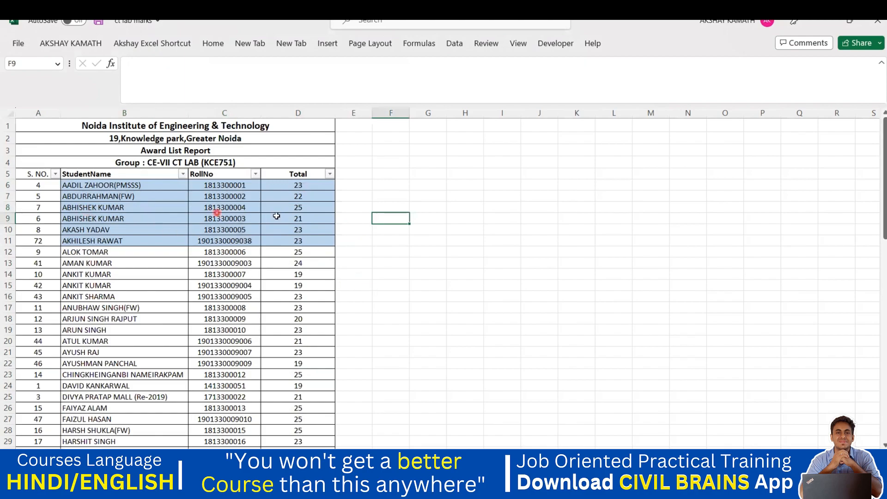
pyautogui.moveTo(102, 211); pyautogui.dragTo(280, 206)
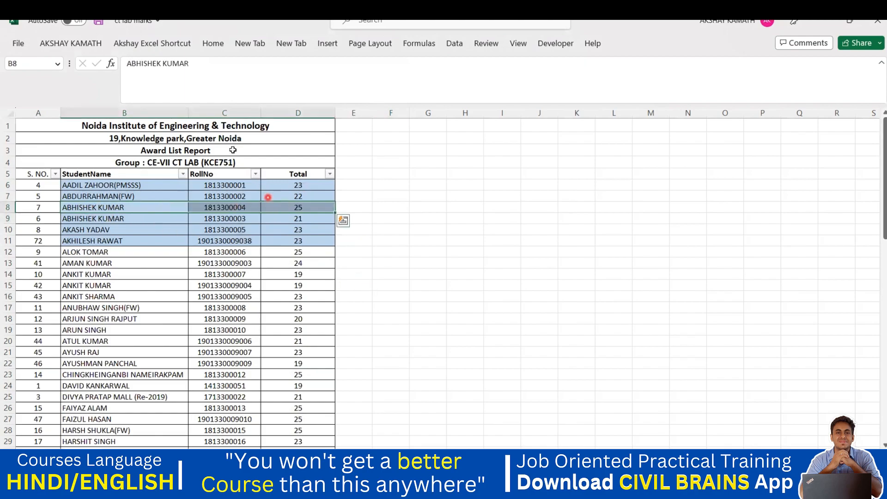
pyautogui.click(218, 45)
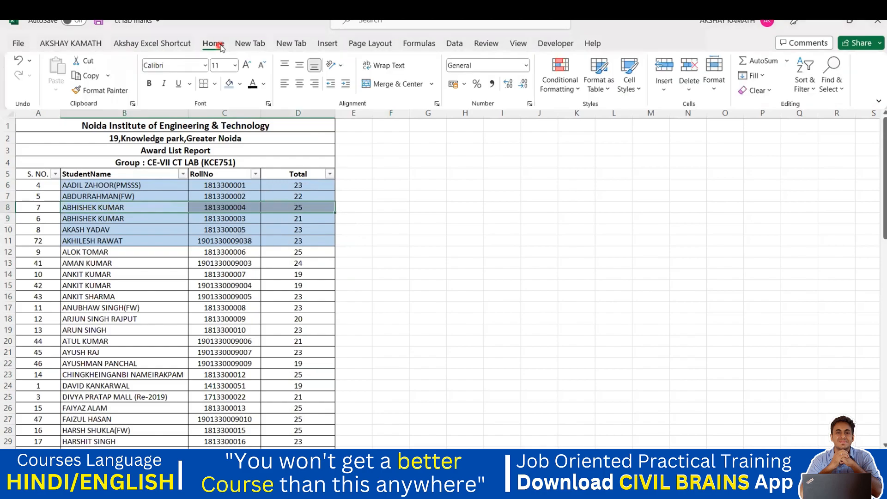
pyautogui.click(109, 215)
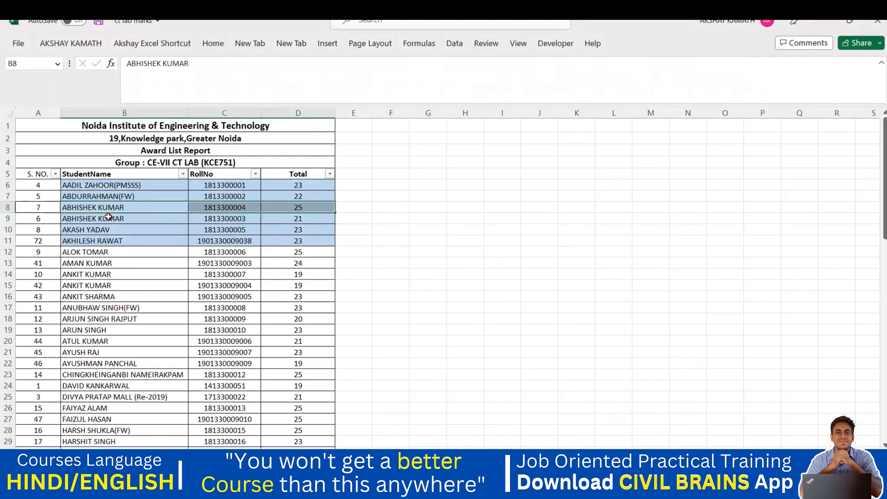
pyautogui.moveTo(110, 209); pyautogui.dragTo(283, 207)
pyautogui.click(213, 45)
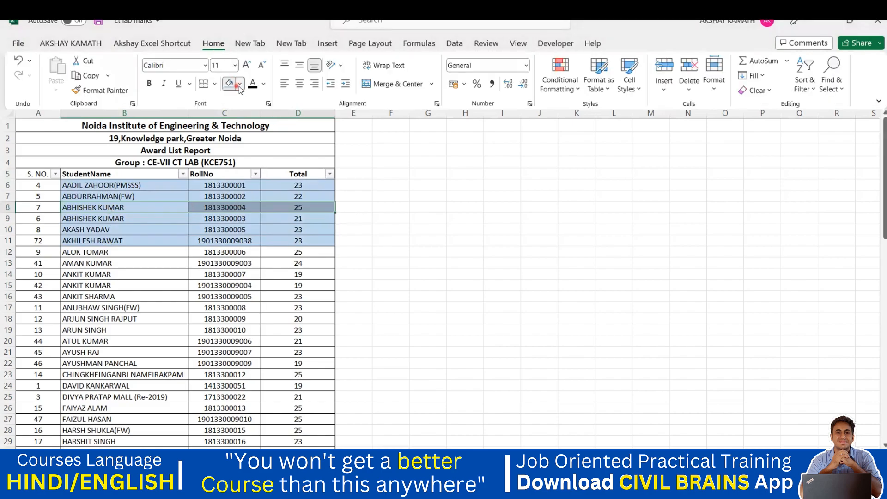
pyautogui.click(240, 83)
pyautogui.click(274, 114)
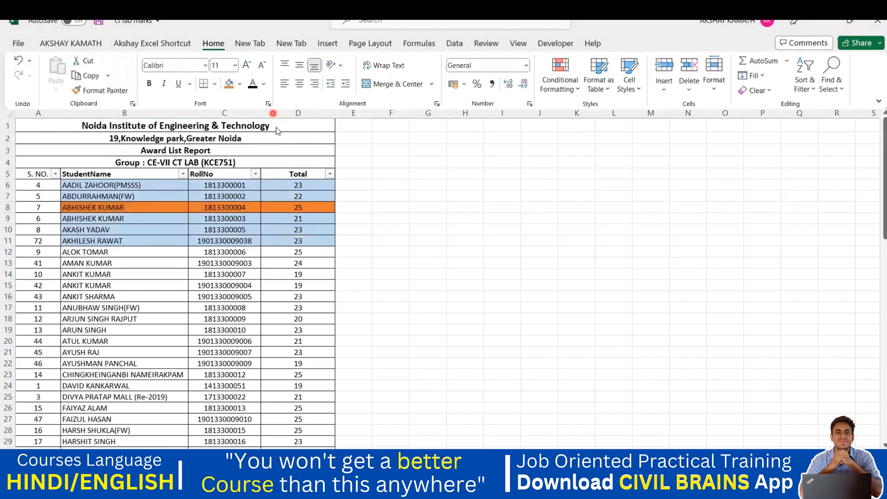
pyautogui.click(395, 244)
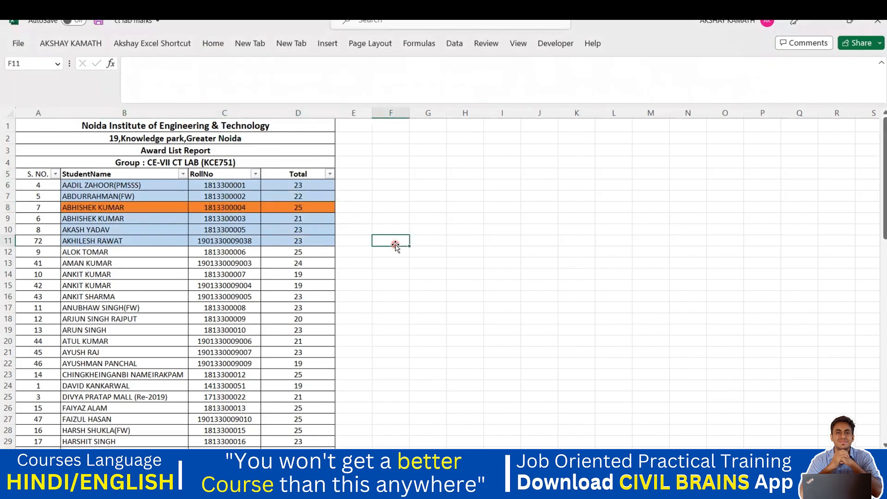
# Sort the award list by StudentName A to Z with a second level by Total, Largest to Smallest, and check the coloured rows.
pyautogui.click(111, 174)
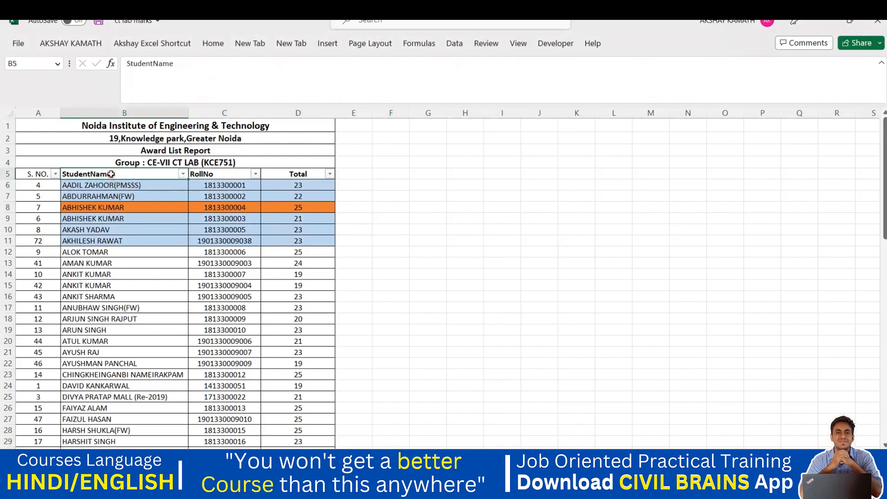
pyautogui.hotkey('alt', 'd')
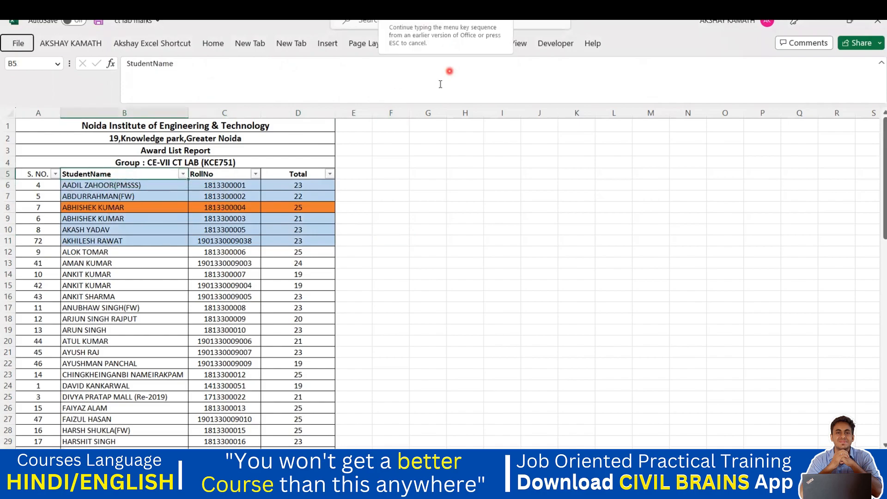
pyautogui.click(97, 173)
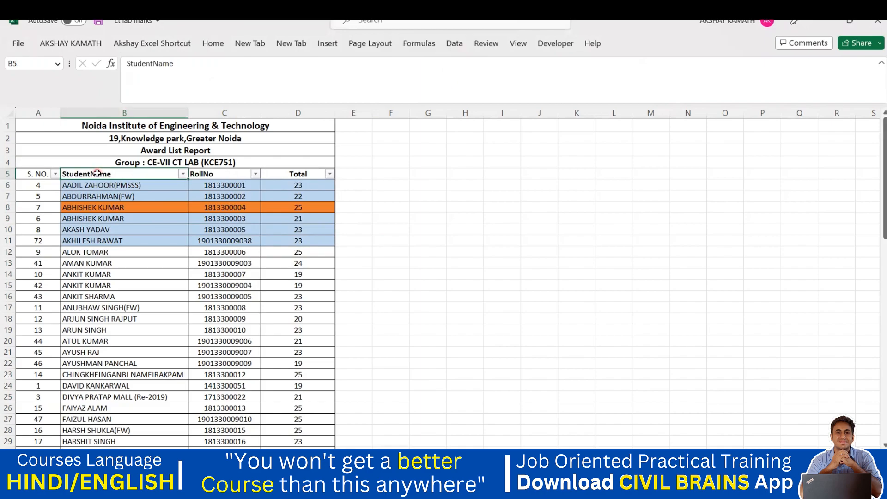
pyautogui.hotkey('alt', 'd')
pyautogui.press('s')
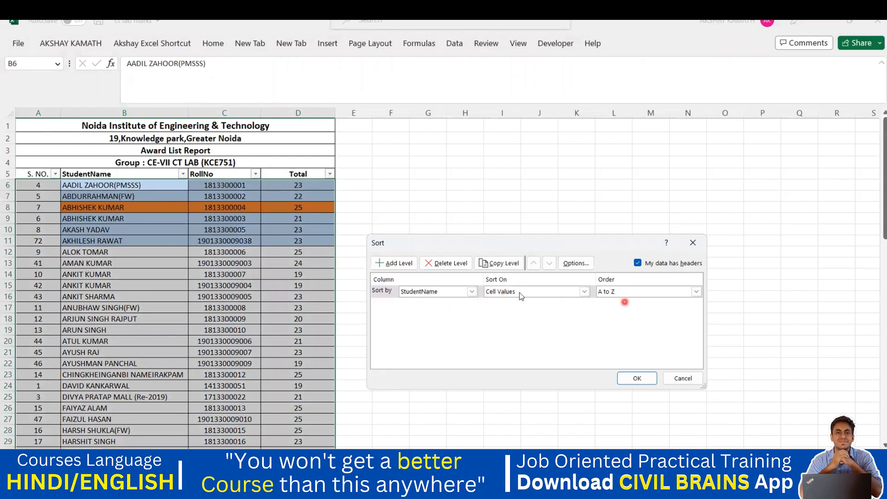
pyautogui.click(395, 262)
pyautogui.click(472, 304)
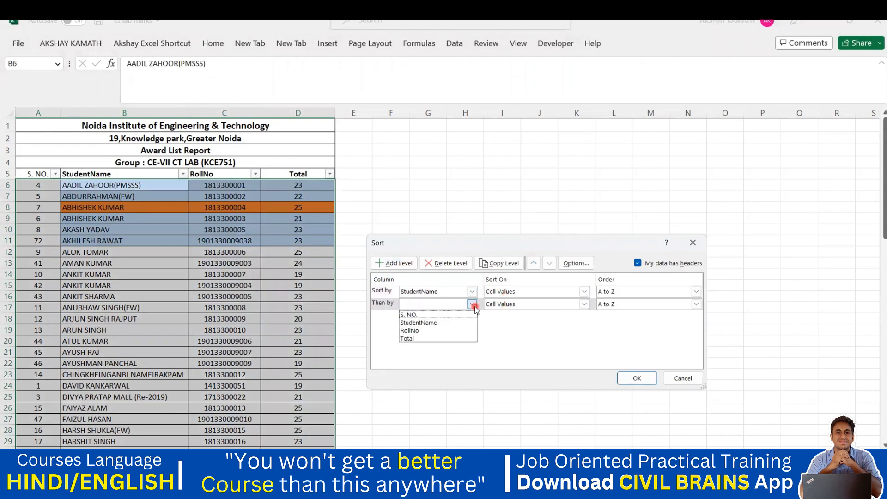
pyautogui.click(439, 337)
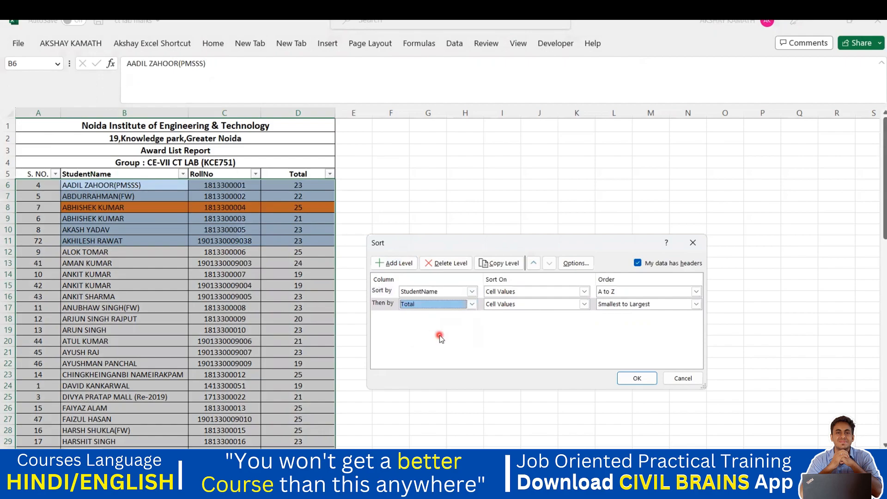
pyautogui.click(619, 305)
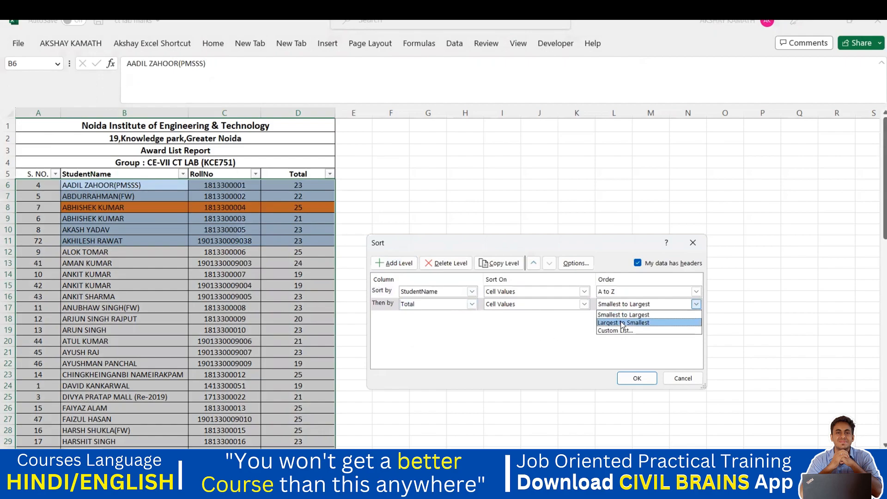
pyautogui.click(621, 322)
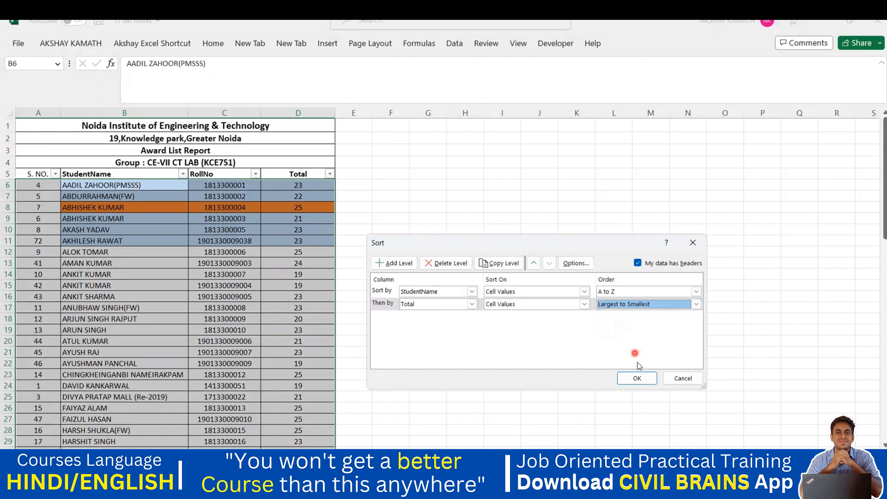
pyautogui.click(637, 378)
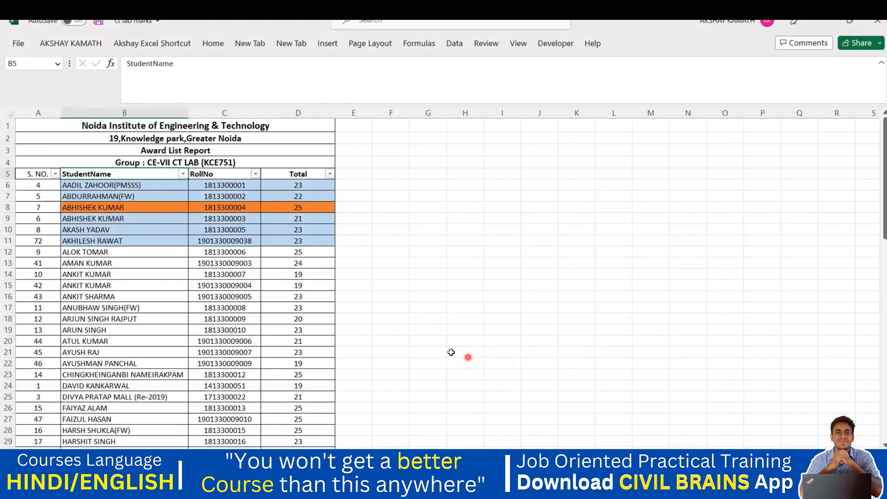
pyautogui.click(339, 297)
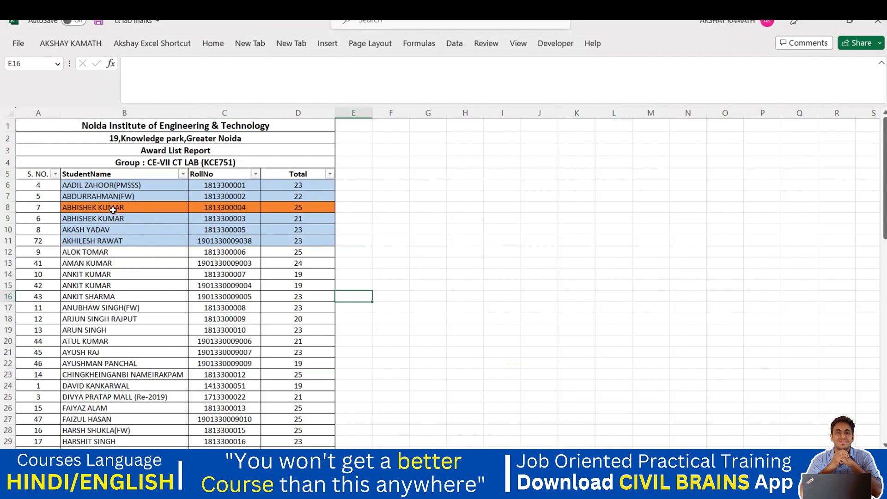
pyautogui.moveTo(93, 185); pyautogui.dragTo(298, 241)
pyautogui.click(296, 273)
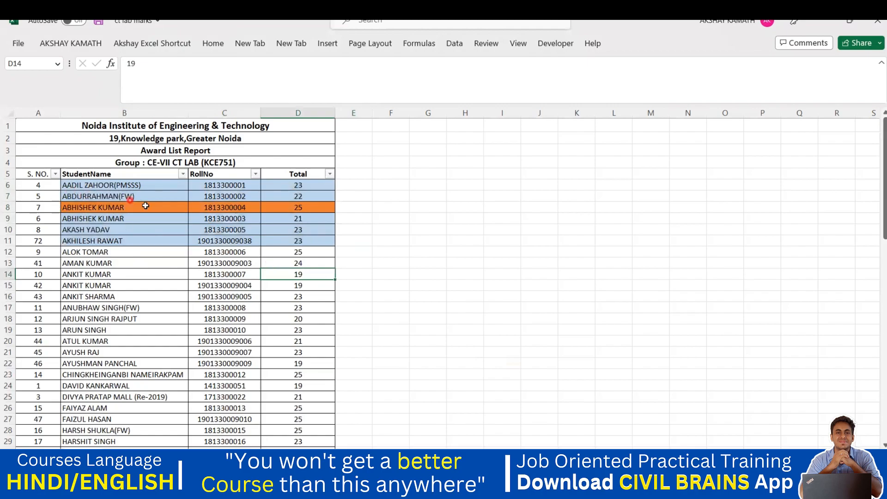
# Delete the StudentName sort level and sort the award list by Total only, on cell values, Largest to Smallest.
pyautogui.click(99, 171)
pyautogui.hotkey('alt', 'd', 's')
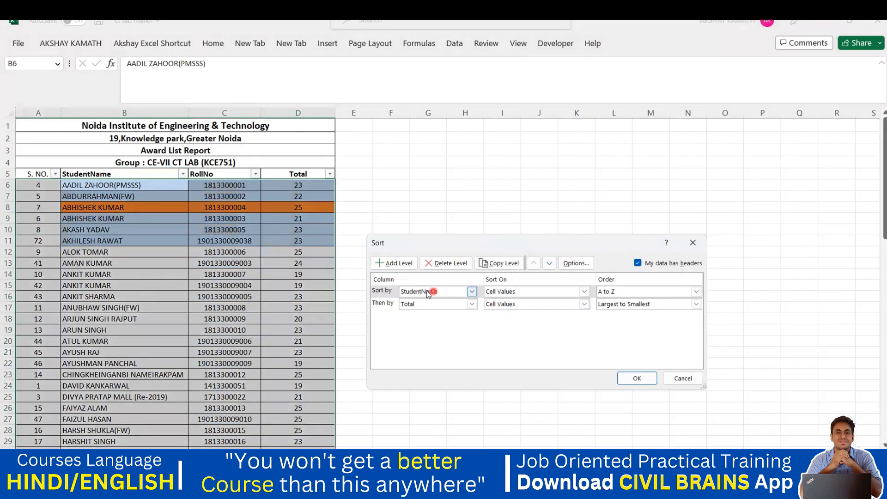
pyautogui.click(471, 292)
pyautogui.click(468, 295)
pyautogui.click(471, 292)
pyautogui.click(465, 331)
pyautogui.click(381, 294)
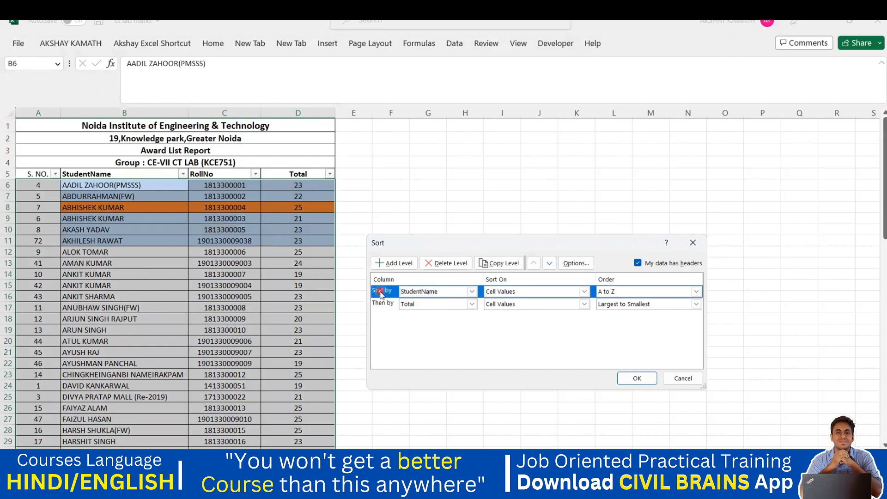
pyautogui.click(448, 263)
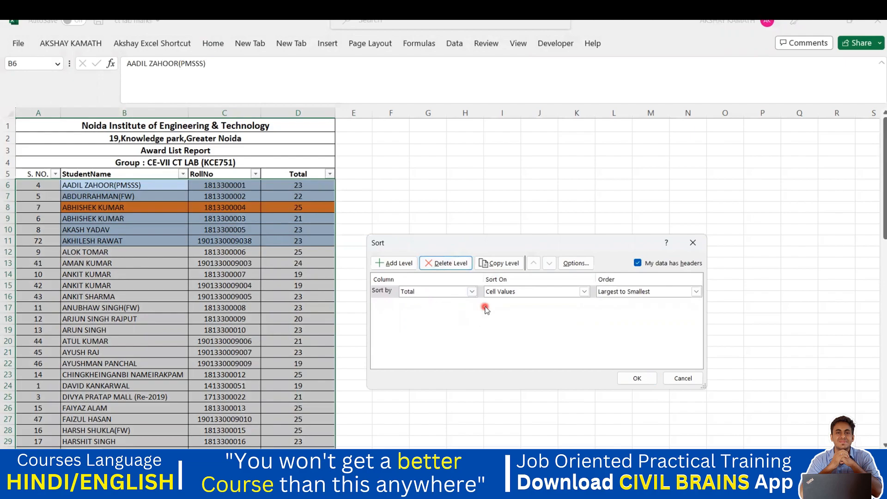
pyautogui.click(638, 378)
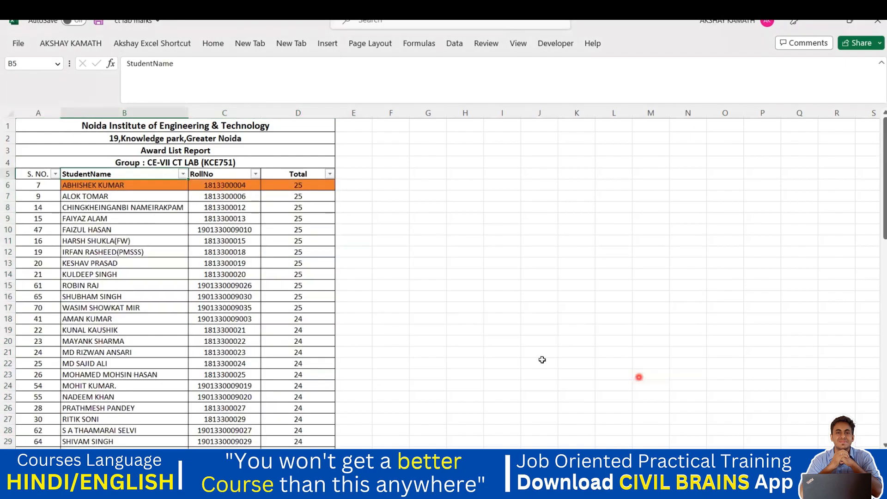
# Examine the names and totals of the first students in the re-sorted list.
pyautogui.click(299, 274)
pyautogui.moveTo(74, 189); pyautogui.dragTo(293, 193)
pyautogui.click(362, 252)
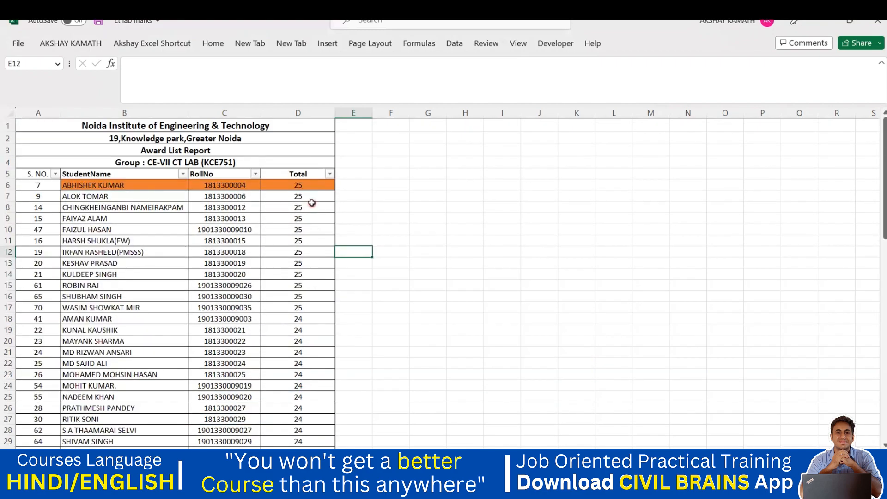
pyautogui.click(314, 189)
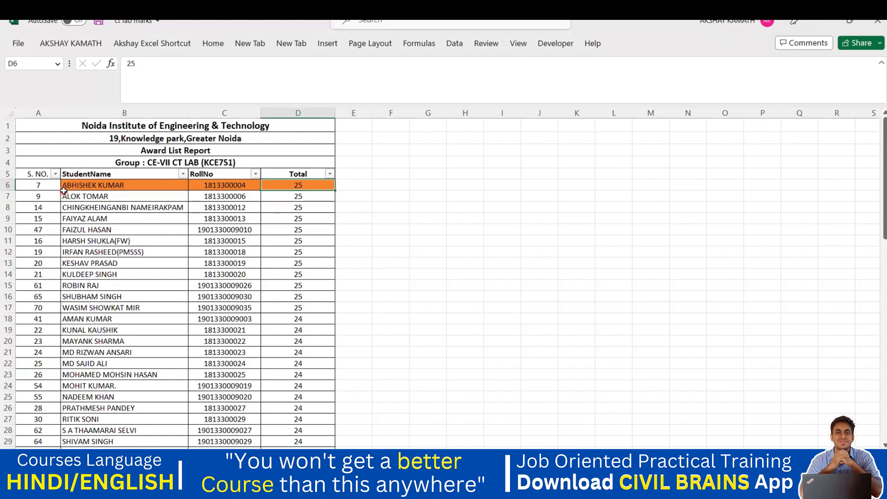
pyautogui.click(97, 197)
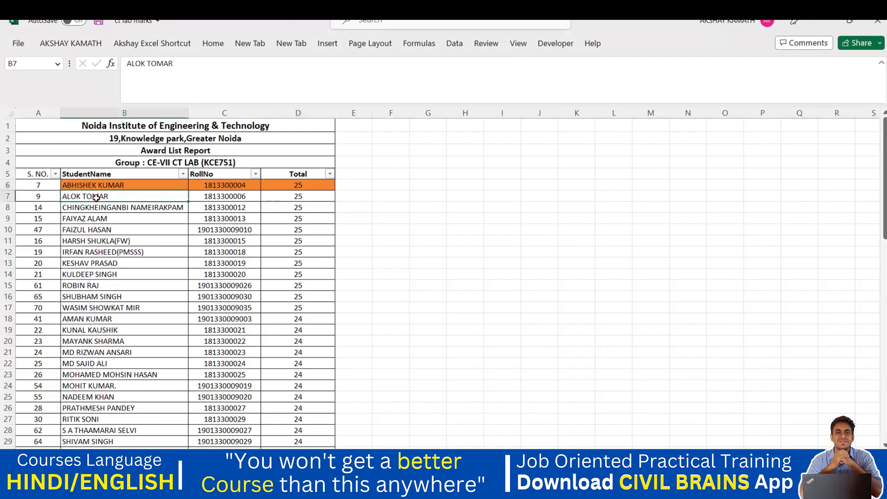
pyautogui.click(309, 197)
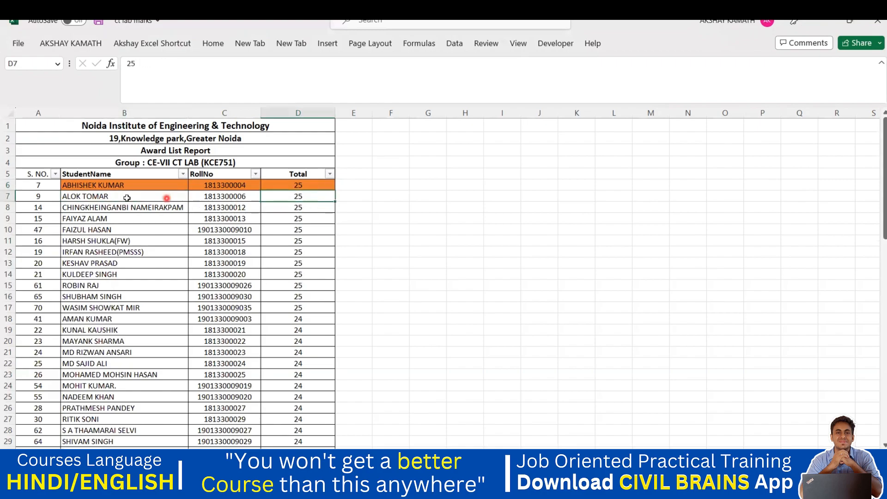
pyautogui.click(78, 198)
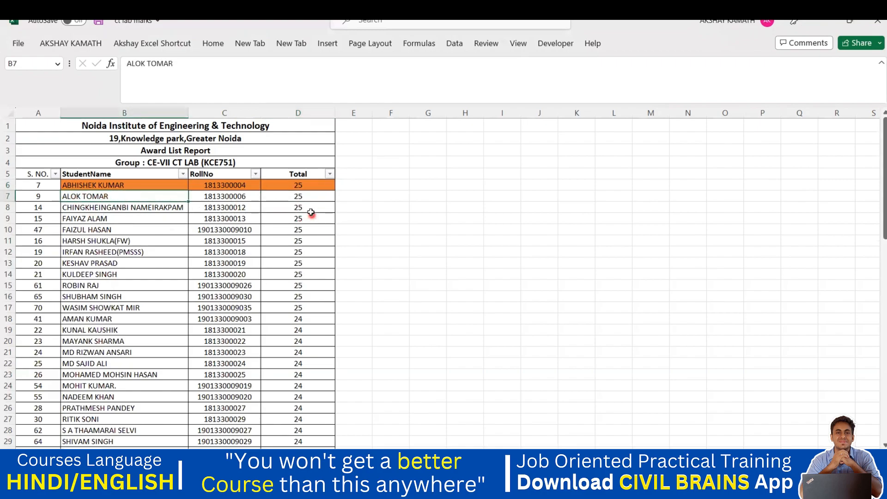
# Fill the student records in B8:D17 with light orange.
pyautogui.moveTo(307, 207); pyautogui.dragTo(105, 305)
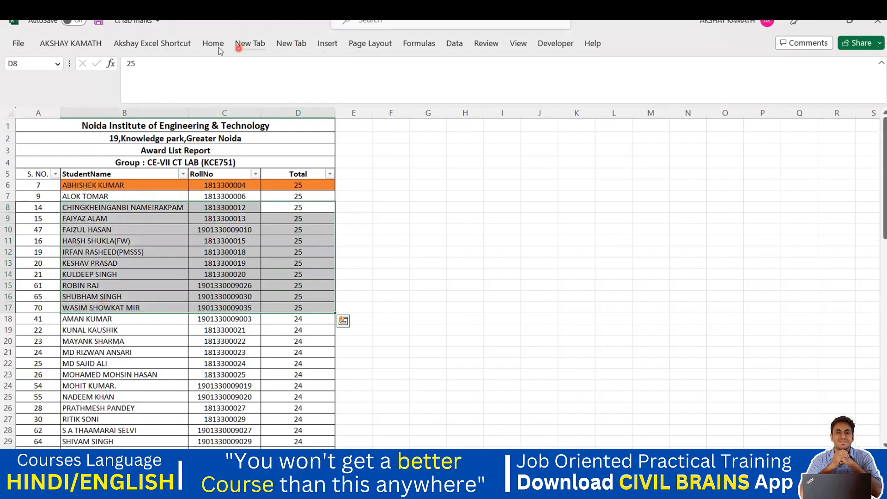
pyautogui.click(209, 46)
pyautogui.click(209, 46)
pyautogui.click(208, 47)
pyautogui.click(242, 85)
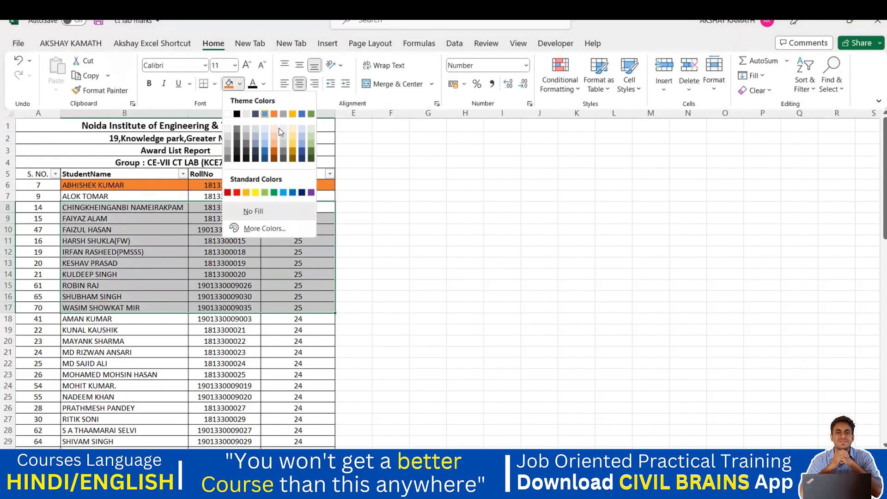
pyautogui.click(277, 140)
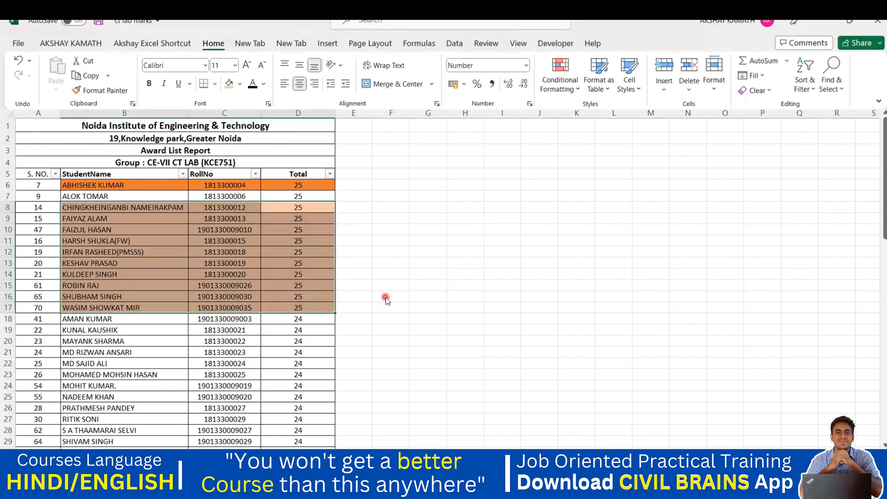
pyautogui.click(388, 297)
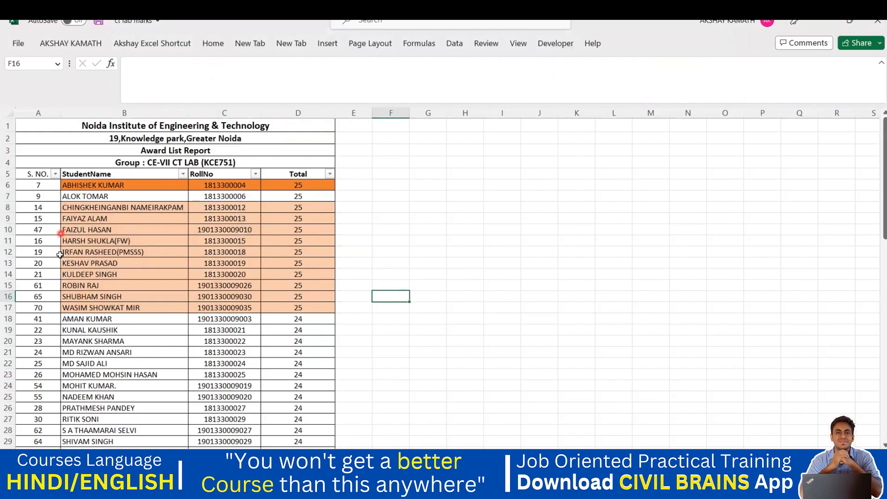
# Examine the names and totals of the light-orange student records in rows 8 to 17.
pyautogui.click(71, 210)
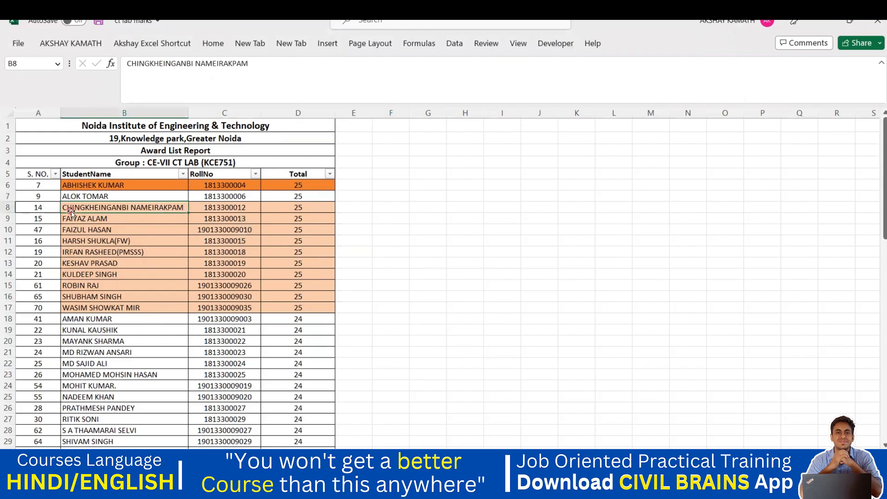
pyautogui.click(316, 210)
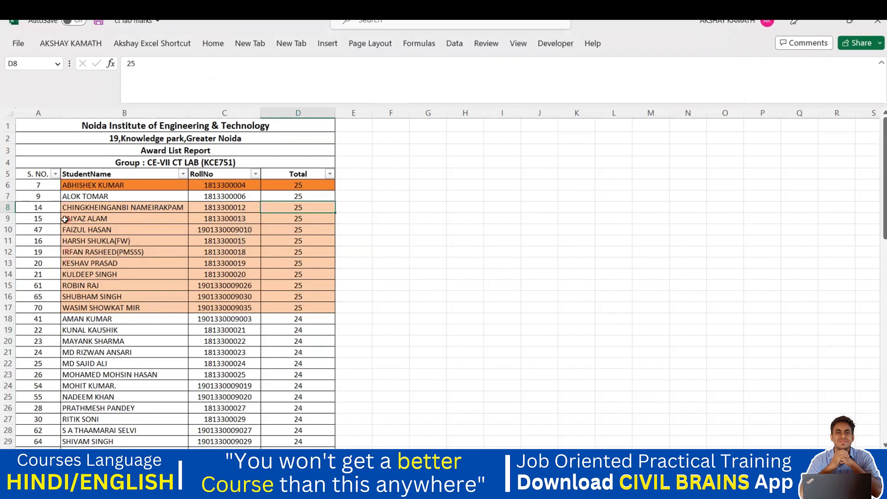
pyautogui.click(110, 220)
pyautogui.click(108, 229)
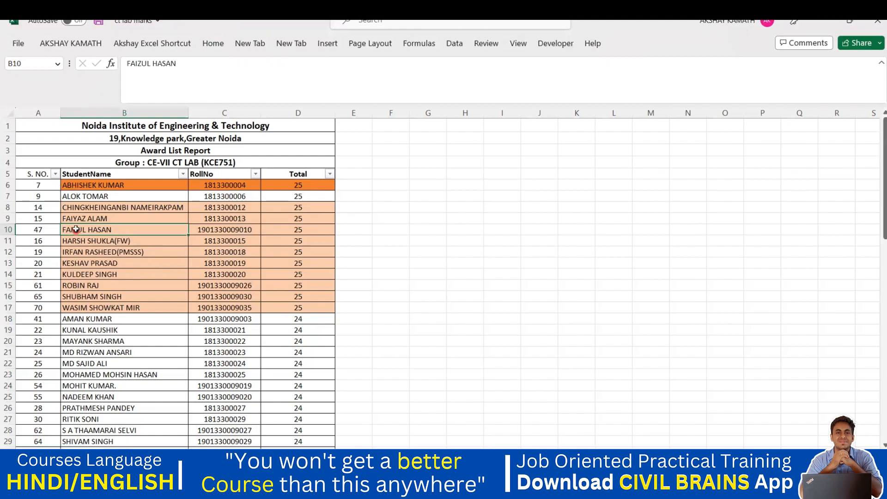
pyautogui.click(132, 254)
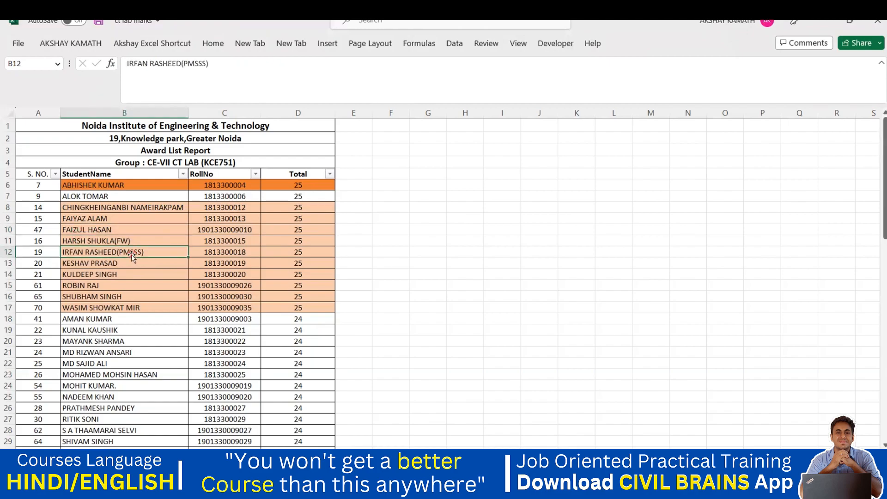
pyautogui.click(447, 305)
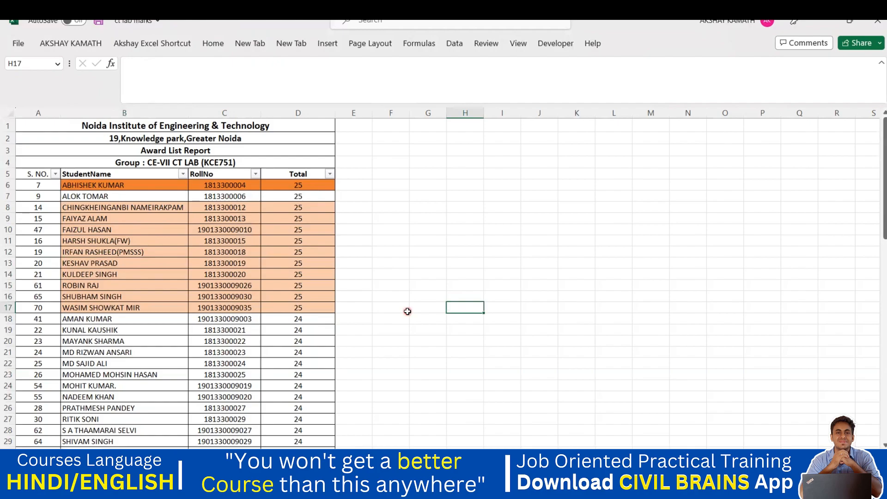
# Delete the Total sort level from the award list's sort settings.
pyautogui.click(102, 173)
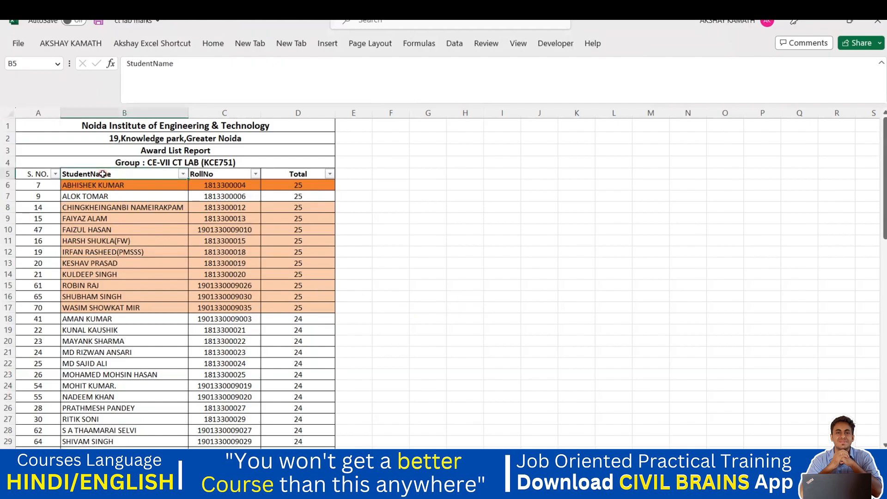
pyautogui.hotkey('alt', 'd')
pyautogui.press('s')
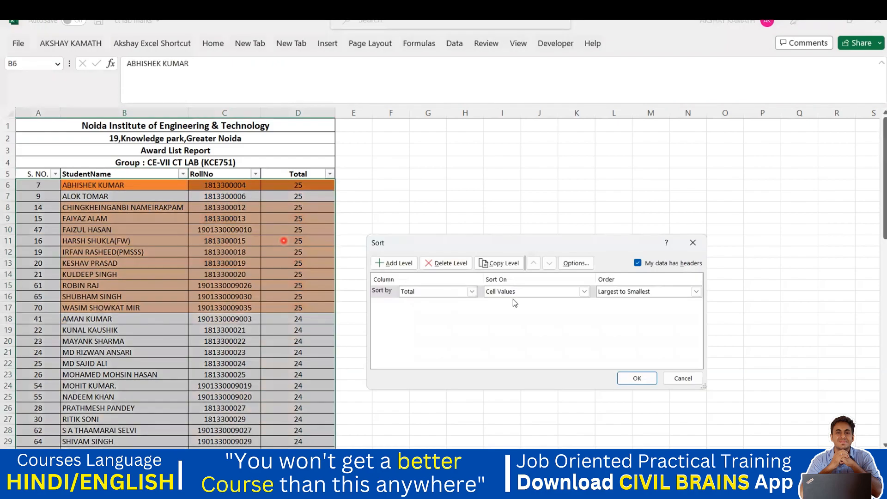
pyautogui.click(457, 264)
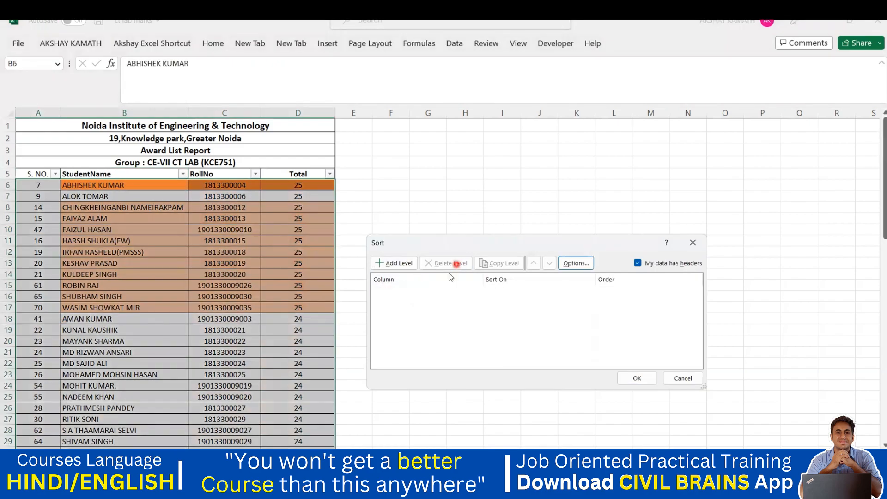
pyautogui.click(635, 378)
pyautogui.click(492, 359)
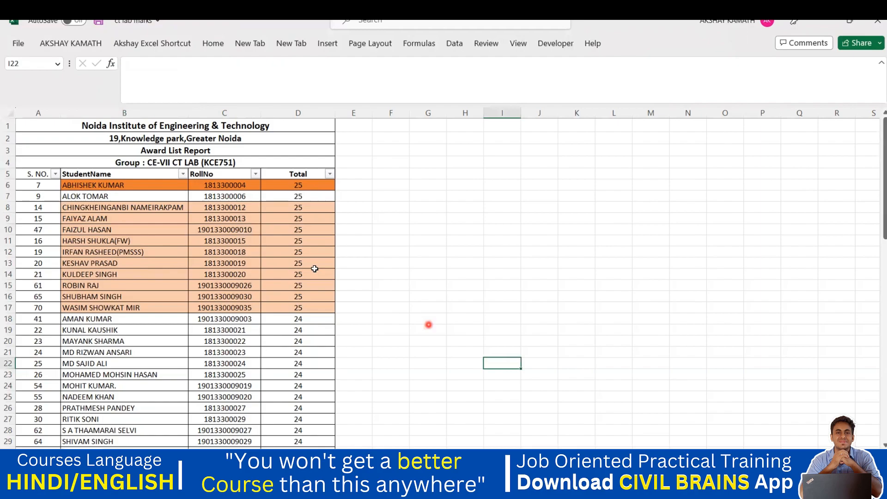
# Sort the award list by RollNo on cell values, Smallest to Largest.
pyautogui.click(102, 174)
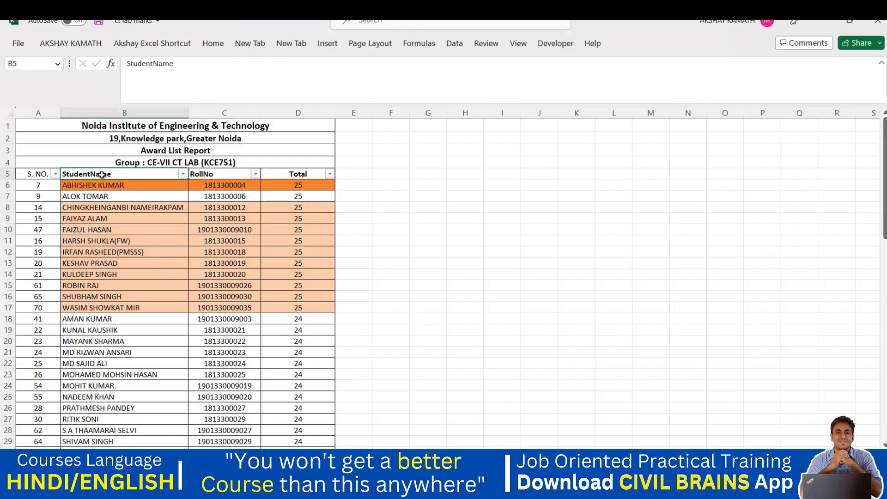
pyautogui.hotkey('alt', 'd')
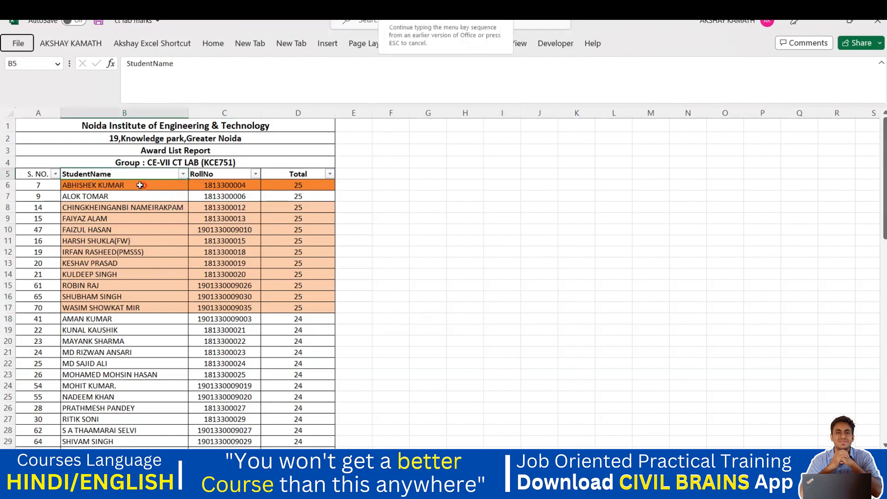
pyautogui.press('Escape')
pyautogui.hotkey('alt', 'd')
pyautogui.press('s')
pyautogui.click(472, 291)
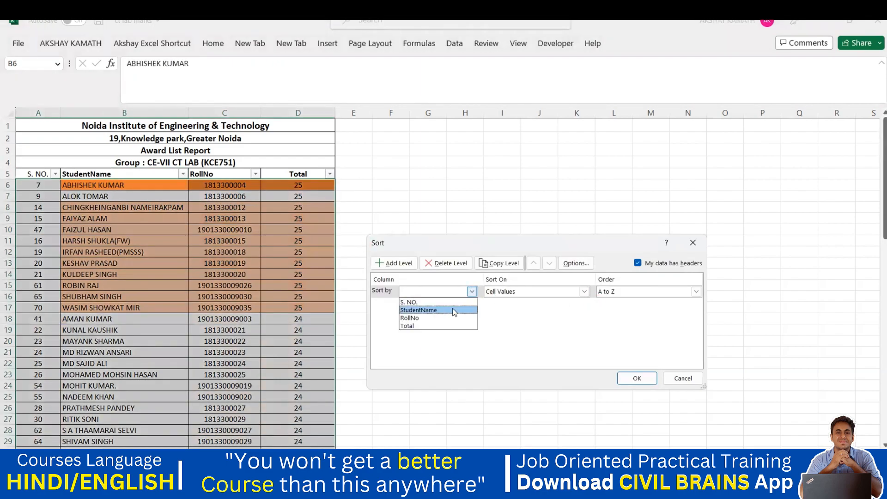
pyautogui.click(455, 318)
pyautogui.click(472, 291)
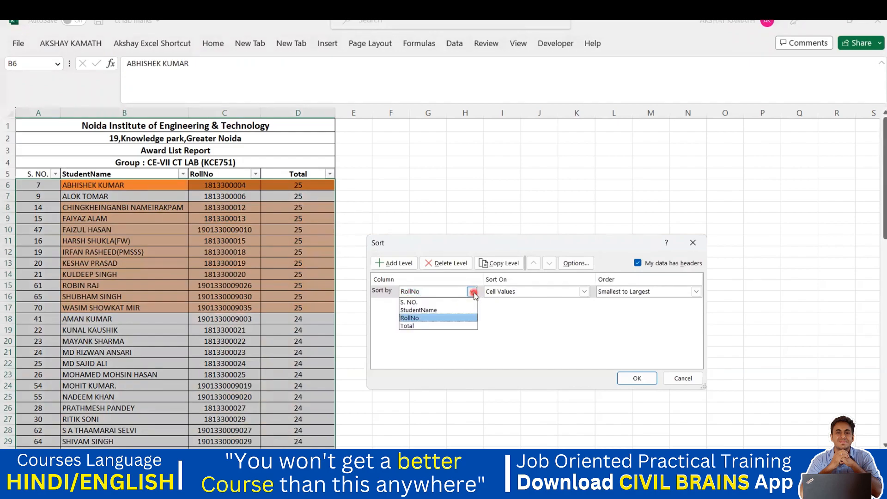
pyautogui.click(445, 316)
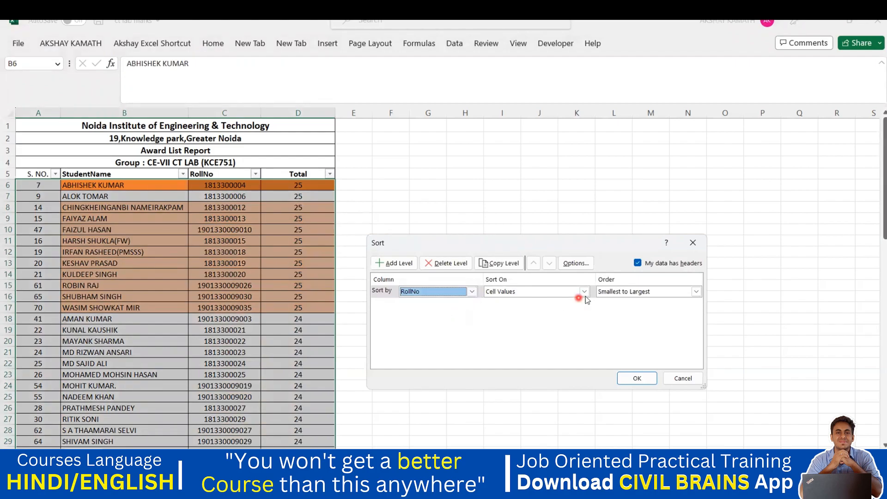
pyautogui.click(624, 292)
pyautogui.click(627, 306)
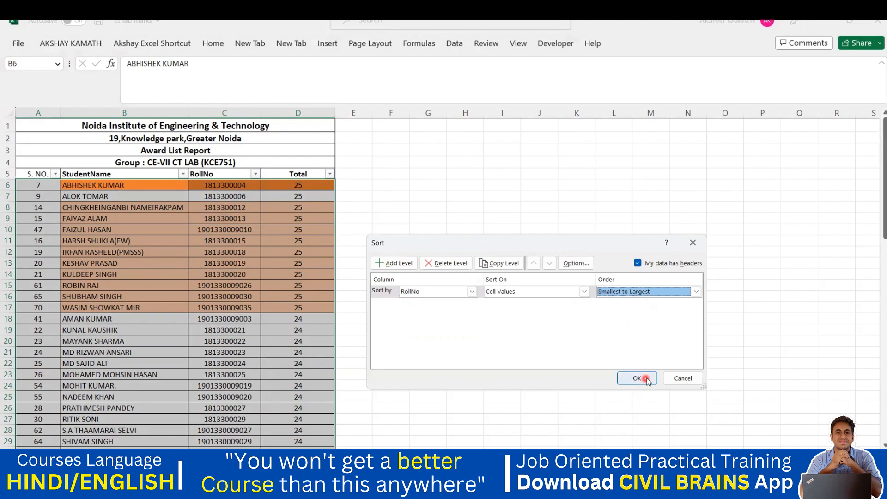
pyautogui.click(644, 380)
pyautogui.click(428, 352)
pyautogui.click(464, 363)
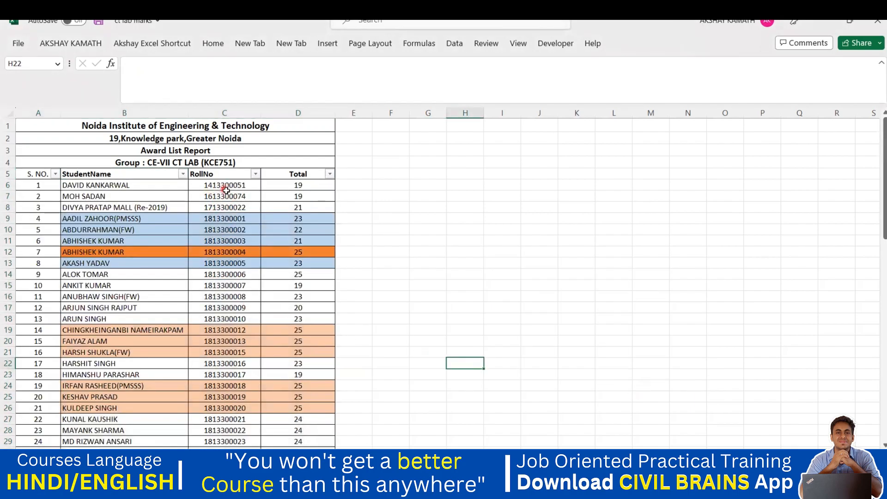
# Examine the order of the roll numbers down the re-sorted award list.
pyautogui.click(243, 188)
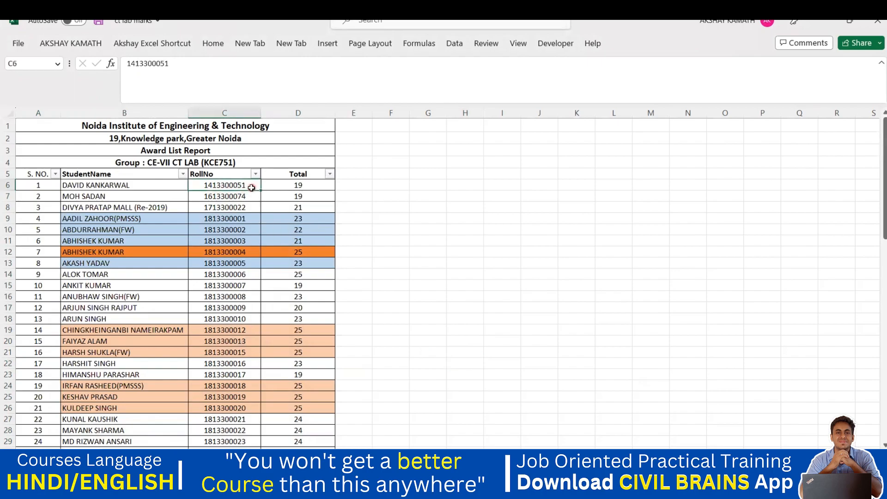
pyautogui.click(250, 197)
pyautogui.click(250, 207)
pyautogui.click(250, 220)
pyautogui.click(251, 232)
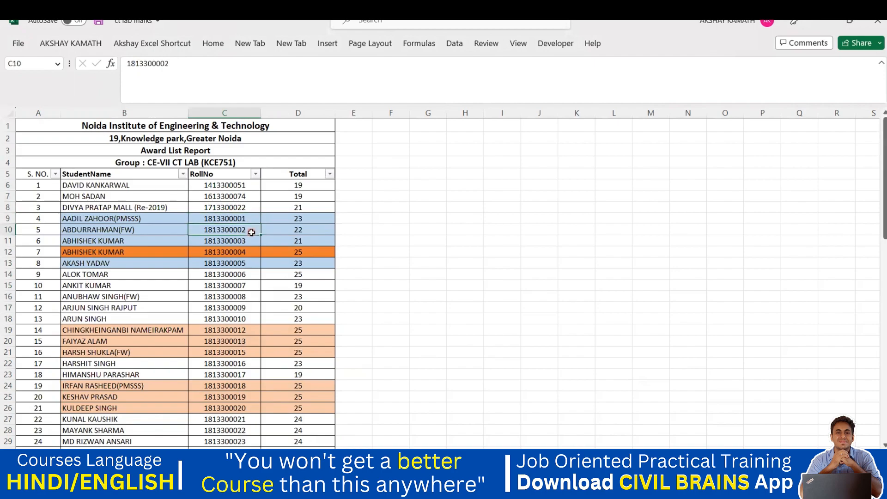
pyautogui.click(249, 241)
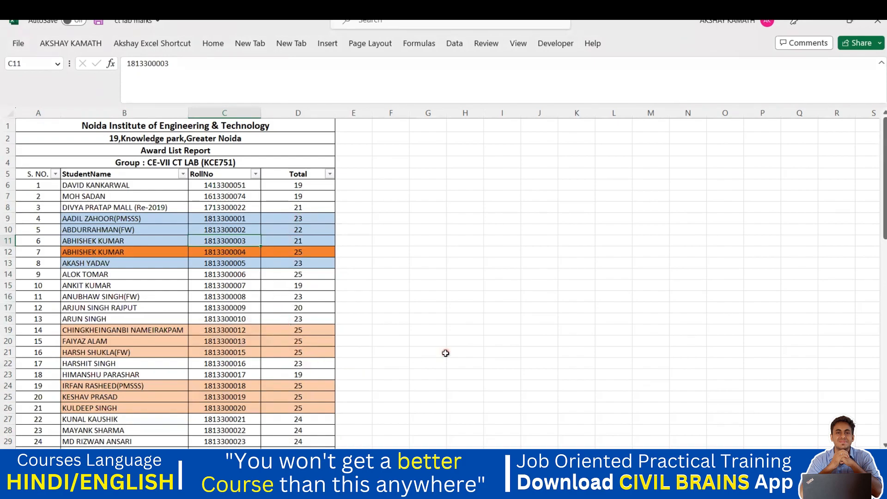
pyautogui.scroll(-3, 437, 362)
pyautogui.moveTo(626, 490)
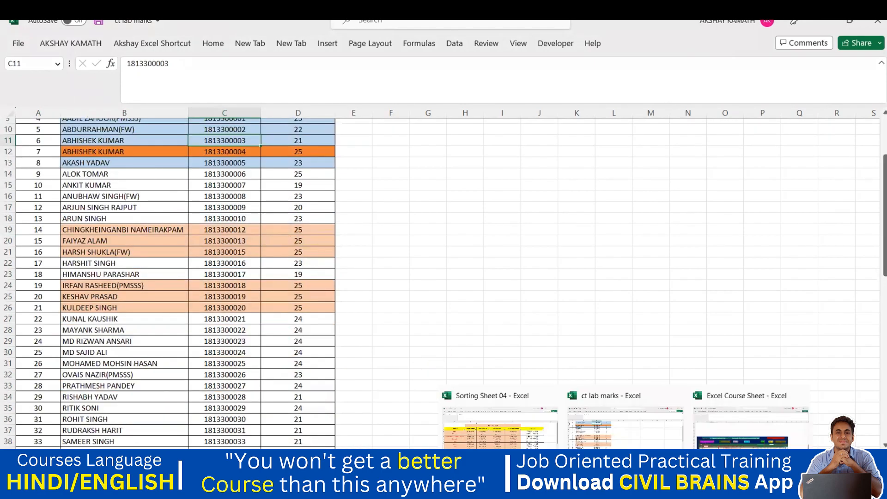
pyautogui.click(378, 255)
pyautogui.scroll(3, 282, 304)
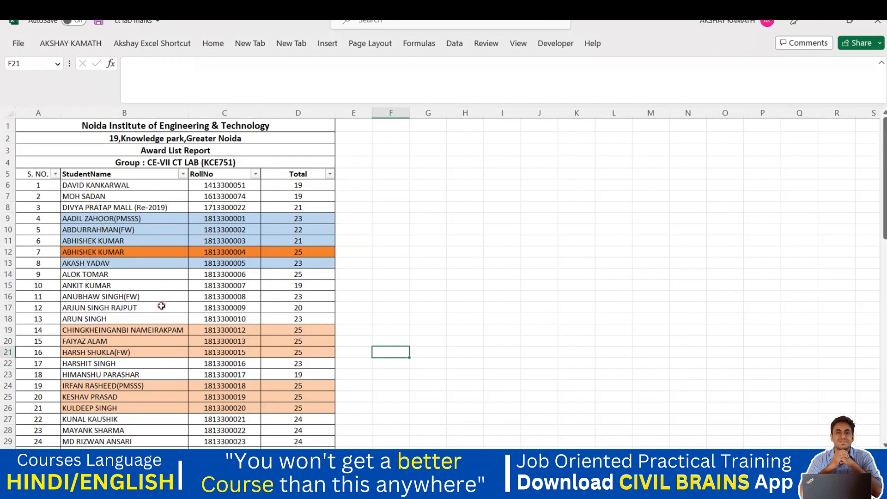
# Check how the student records and their Total values are arranged in the roll-number order.
pyautogui.moveTo(96, 186); pyautogui.dragTo(298, 419)
pyautogui.click(310, 361)
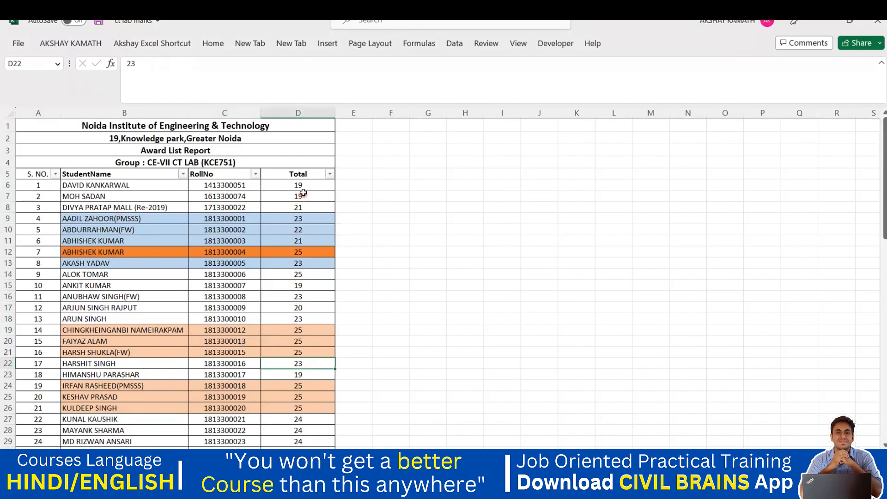
pyautogui.moveTo(300, 199); pyautogui.dragTo(302, 423)
pyautogui.click(492, 376)
# Change the award list's sort level to Total, on cell values, Largest to Smallest, and apply it.
pyautogui.click(111, 174)
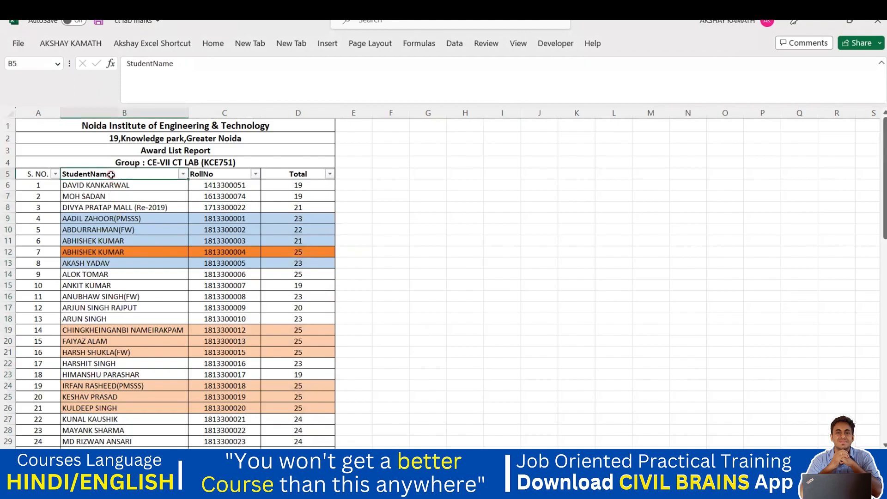
pyautogui.hotkey('alt', 'a')
pyautogui.press('s')
pyautogui.press('s')
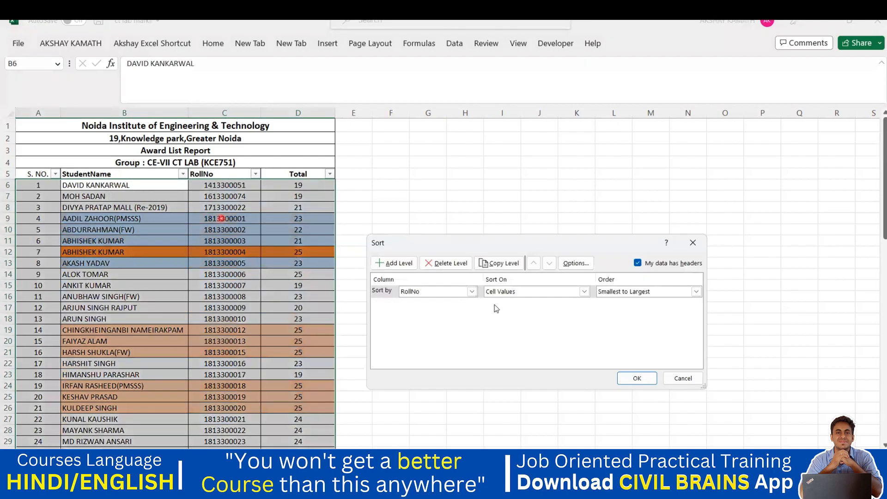
pyautogui.click(471, 291)
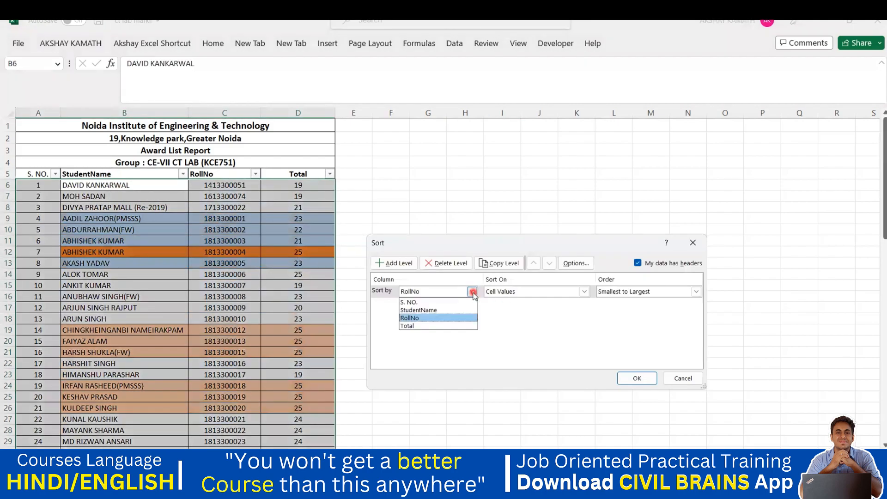
pyautogui.click(428, 326)
pyautogui.click(641, 293)
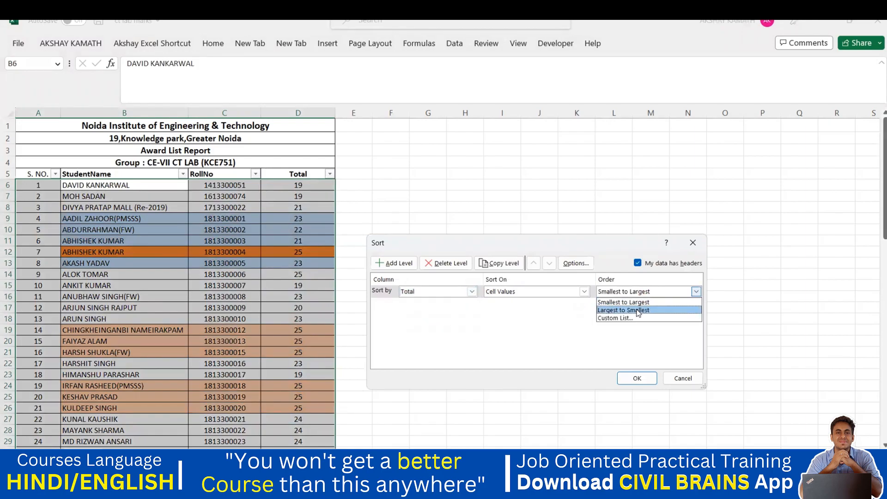
pyautogui.click(638, 311)
pyautogui.click(637, 378)
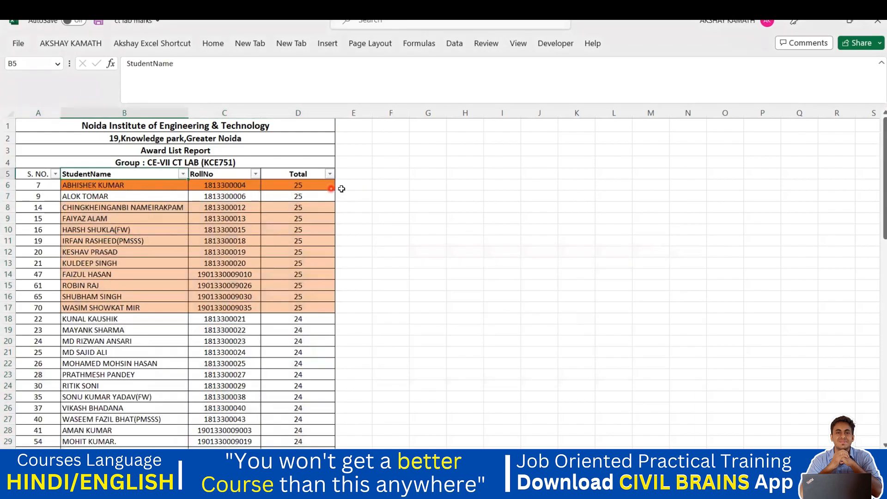
# Examine the totals and coloured records from the start of the list sorted by Total.
pyautogui.click(315, 185)
pyautogui.click(347, 187)
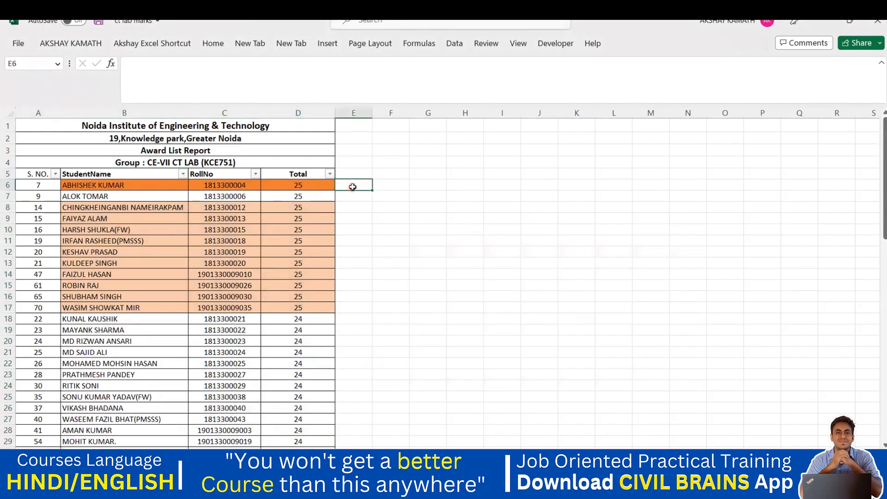
pyautogui.click(355, 221)
pyautogui.click(354, 187)
pyautogui.moveTo(303, 187); pyautogui.dragTo(324, 287)
pyautogui.click(390, 289)
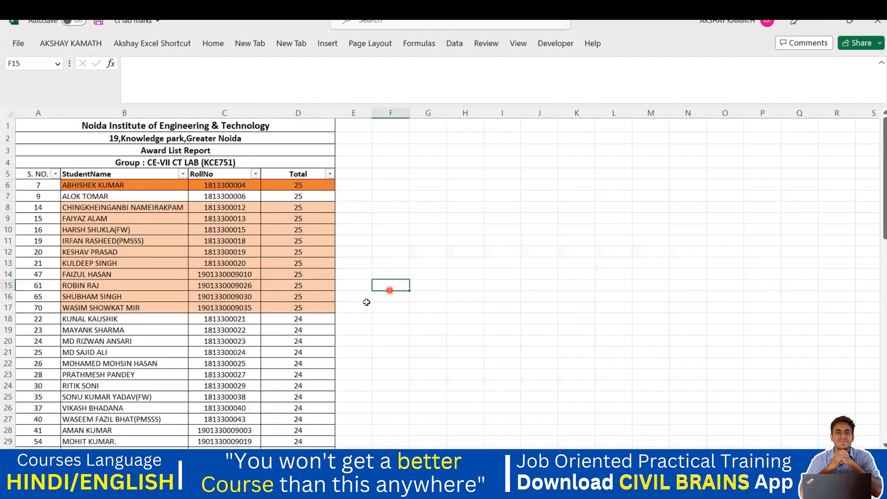
pyautogui.moveTo(102, 187)
pyautogui.mouseDown()
pyautogui.moveTo(309, 297)
pyautogui.moveTo(304, 309)
pyautogui.mouseUp()
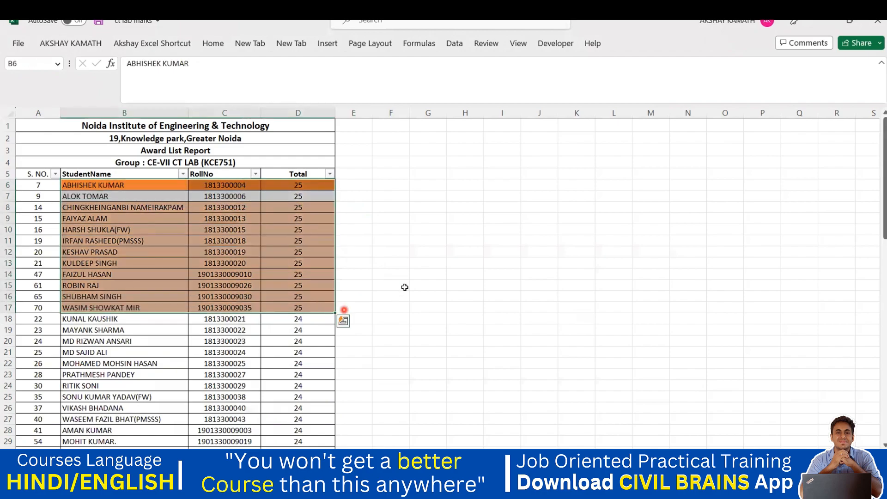
pyautogui.scroll(-6, 274, 301)
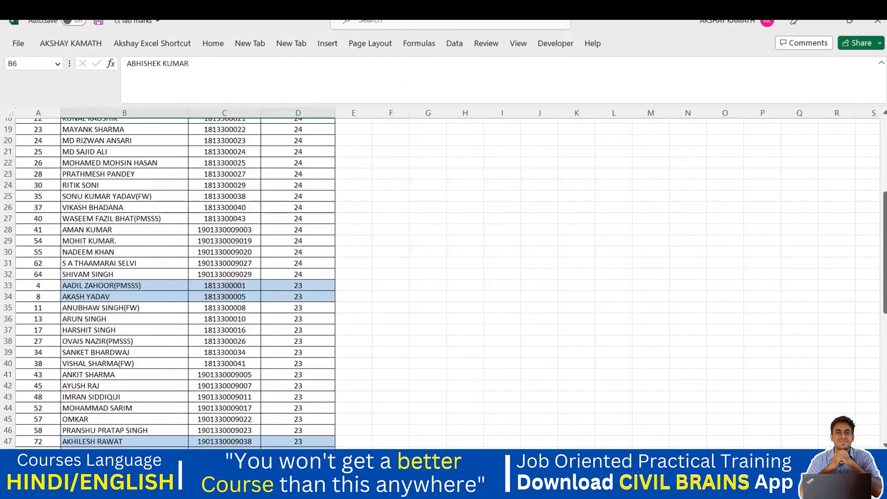
# Switch to the Sorting Sheet 04 workbook, check the Total Cost formula in F9 and select the Contractor header.
pyautogui.moveTo(625, 488)
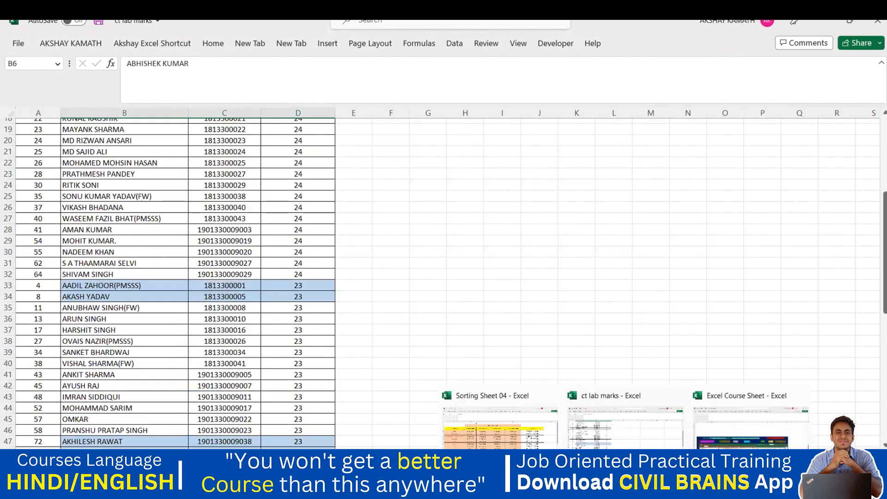
pyautogui.click(469, 434)
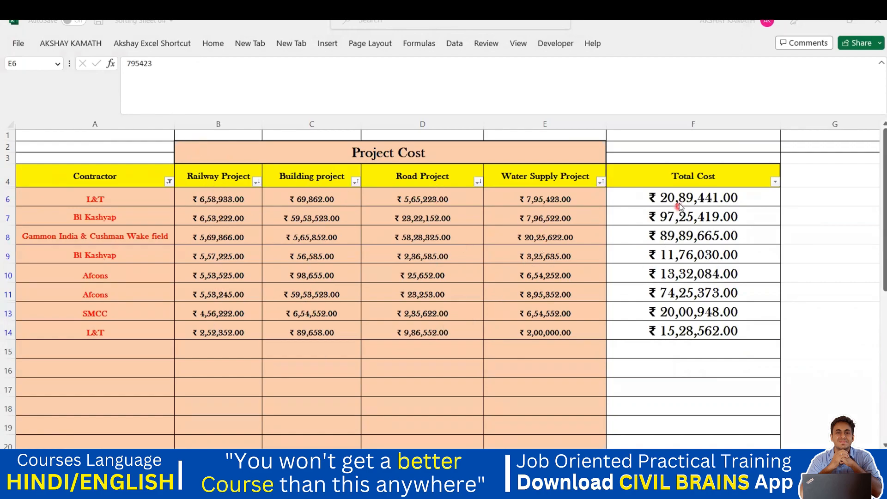
pyautogui.click(683, 255)
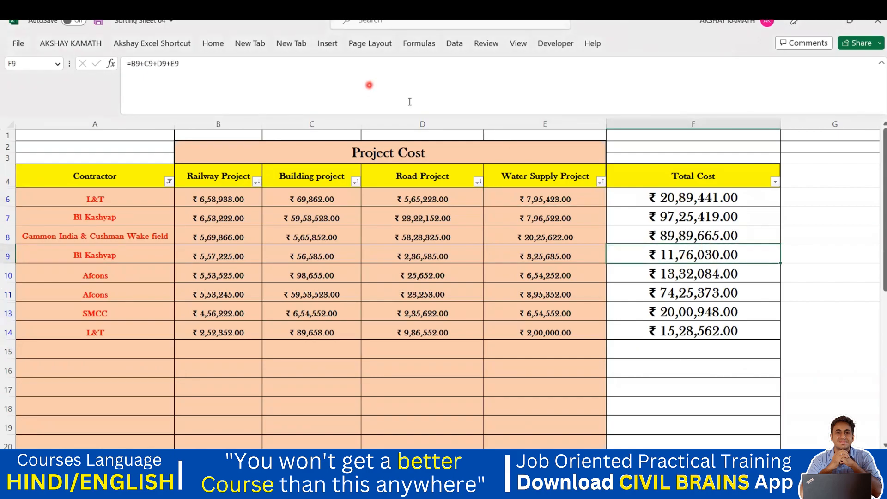
pyautogui.click(119, 172)
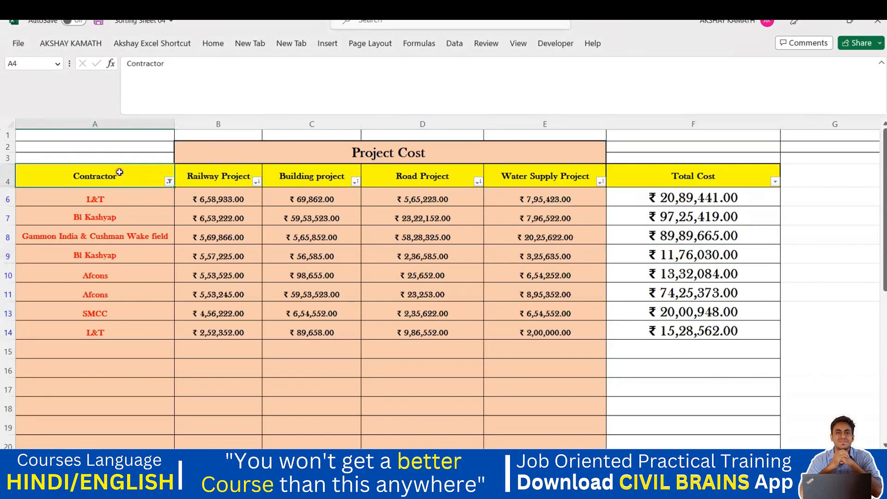
# Open the custom sort settings for the contractor cost table and delete all four existing sort levels.
pyautogui.hotkey('alt', 'd')
pyautogui.press('s')
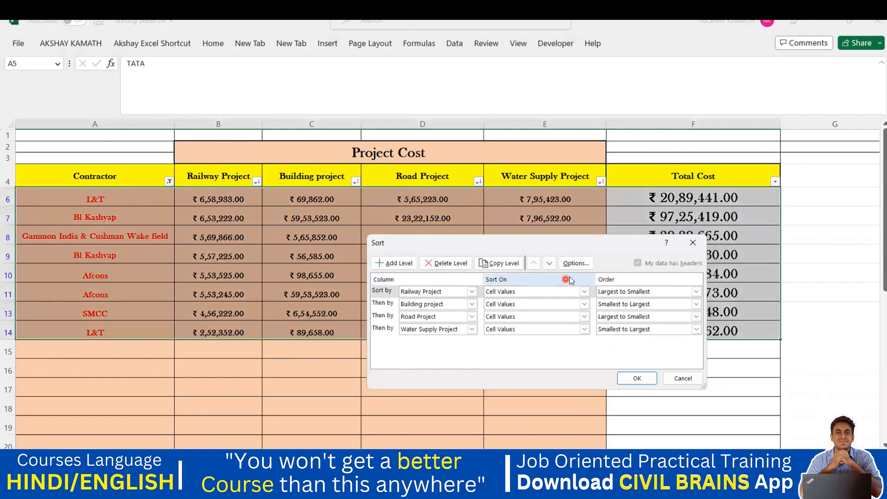
pyautogui.click(447, 263)
pyautogui.click(446, 263)
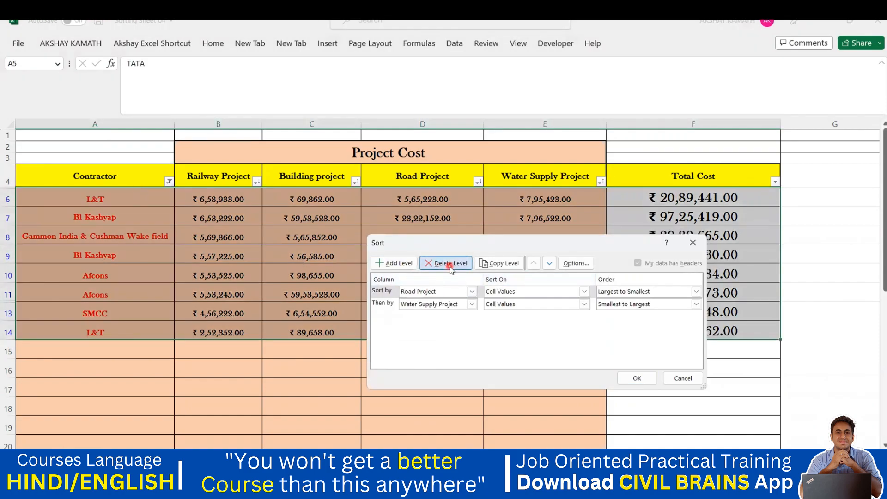
pyautogui.click(446, 263)
pyautogui.click(446, 262)
pyautogui.click(489, 310)
# Add a sort level on Total Cost, by cell values, Smallest to Largest, and apply it to the contractor table.
pyautogui.click(396, 263)
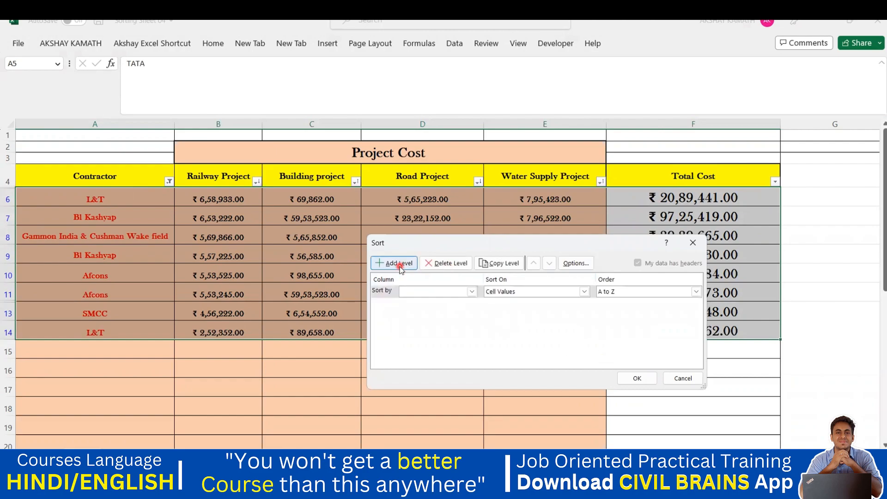
pyautogui.click(472, 292)
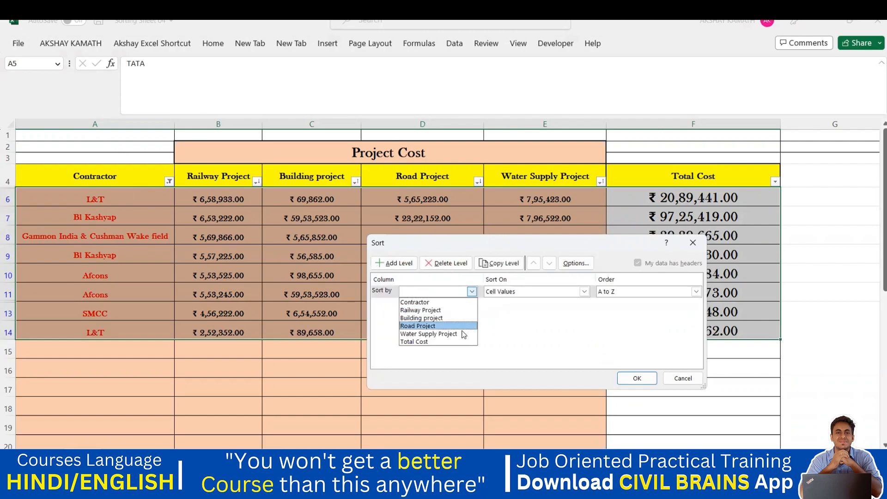
pyautogui.click(457, 343)
pyautogui.click(621, 291)
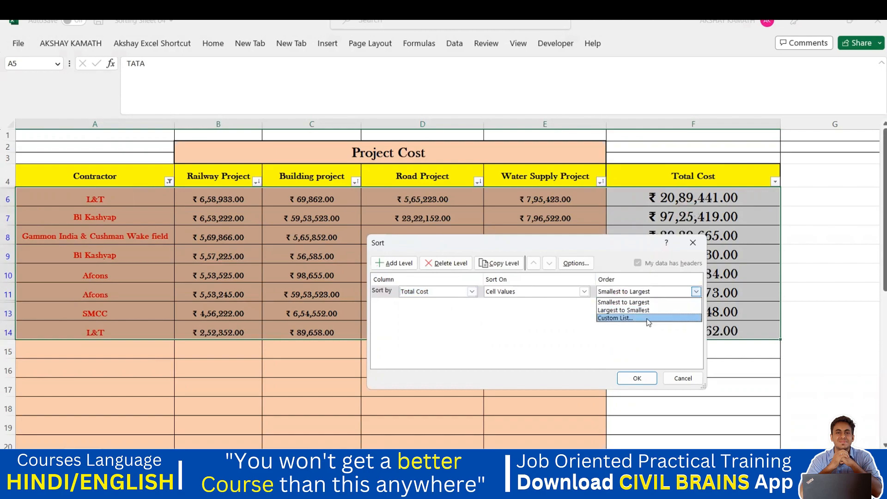
pyautogui.click(623, 302)
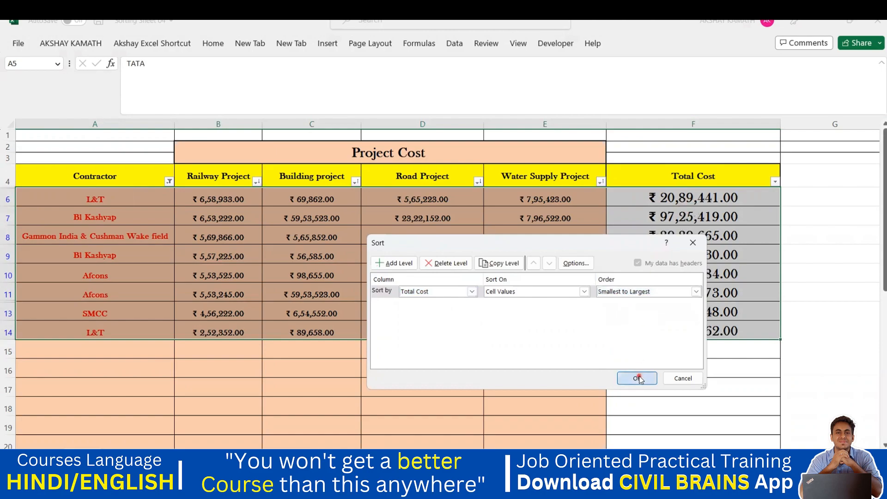
pyautogui.click(636, 378)
pyautogui.click(666, 369)
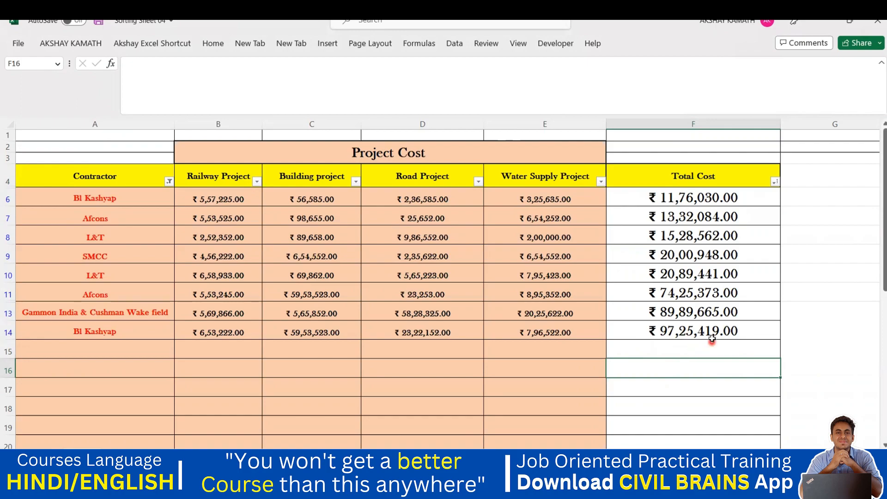
# Examine the order of the Total Cost values against the contractors, from the first record to the last.
pyautogui.moveTo(716, 199); pyautogui.dragTo(717, 332)
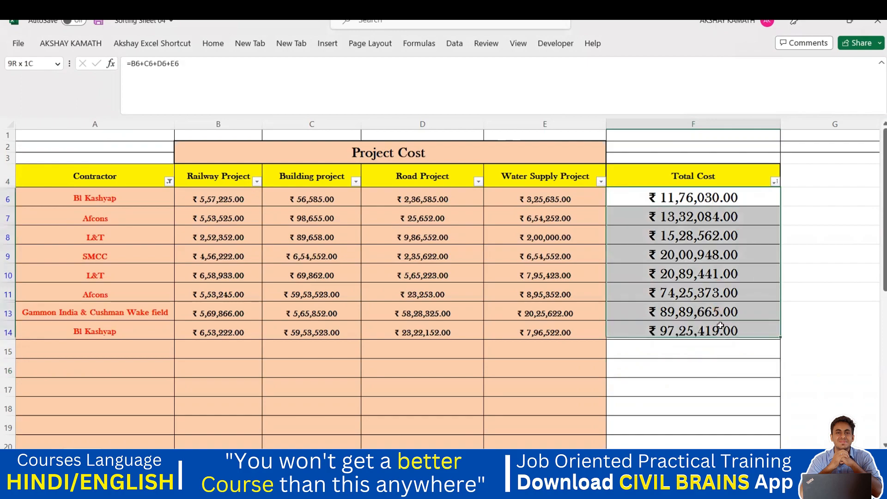
pyautogui.click(712, 368)
pyautogui.moveTo(697, 203); pyautogui.dragTo(699, 338)
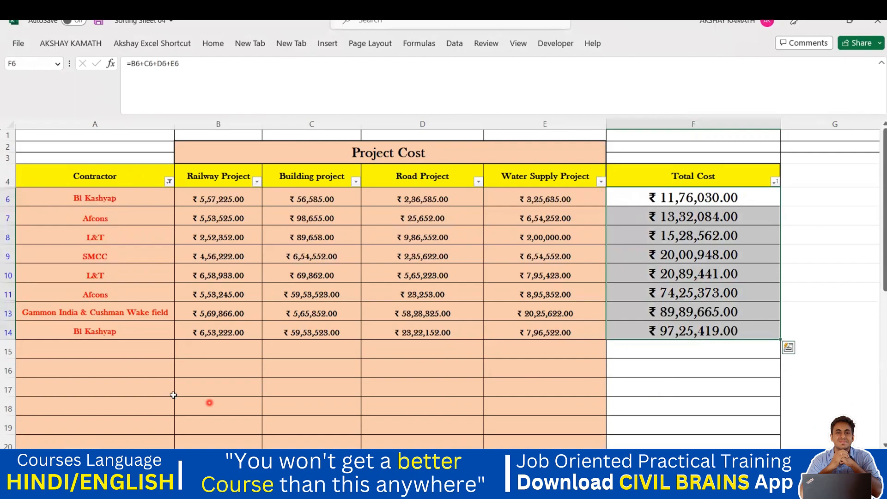
pyautogui.moveTo(131, 339)
pyautogui.mouseDown()
pyautogui.moveTo(123, 197)
pyautogui.moveTo(130, 351)
pyautogui.mouseUp()
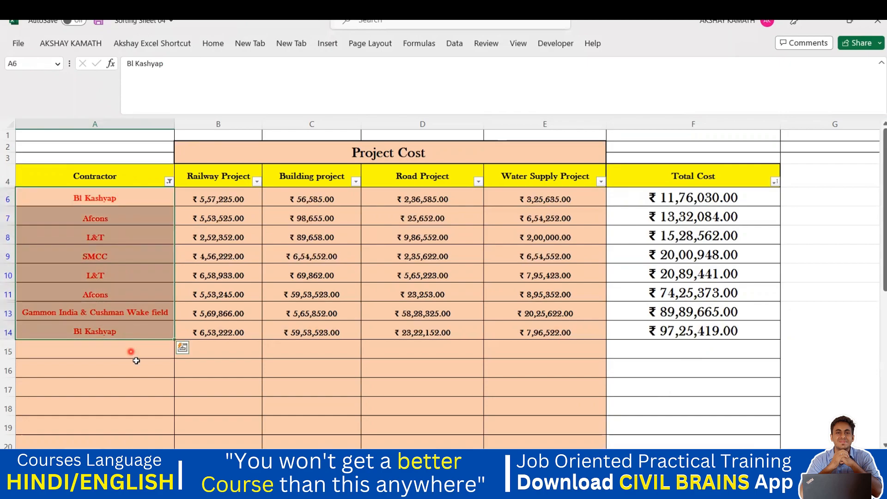
pyautogui.click(130, 352)
pyautogui.moveTo(681, 198); pyautogui.dragTo(694, 333)
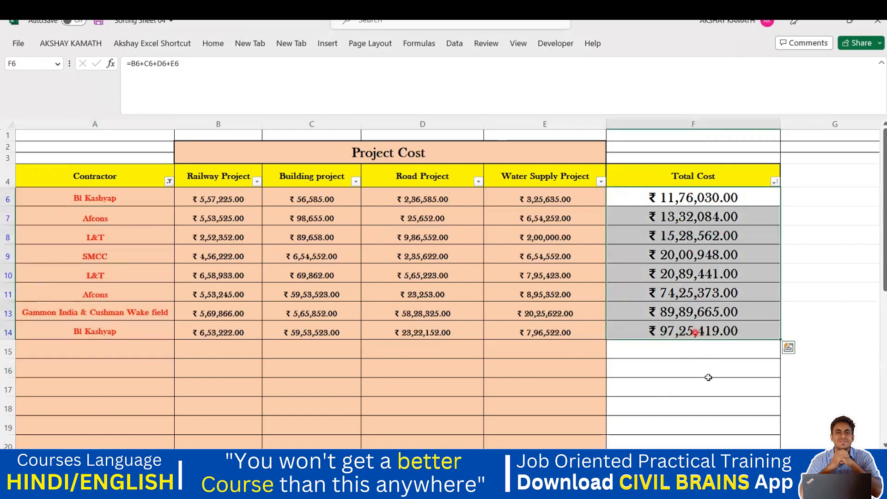
pyautogui.click(708, 379)
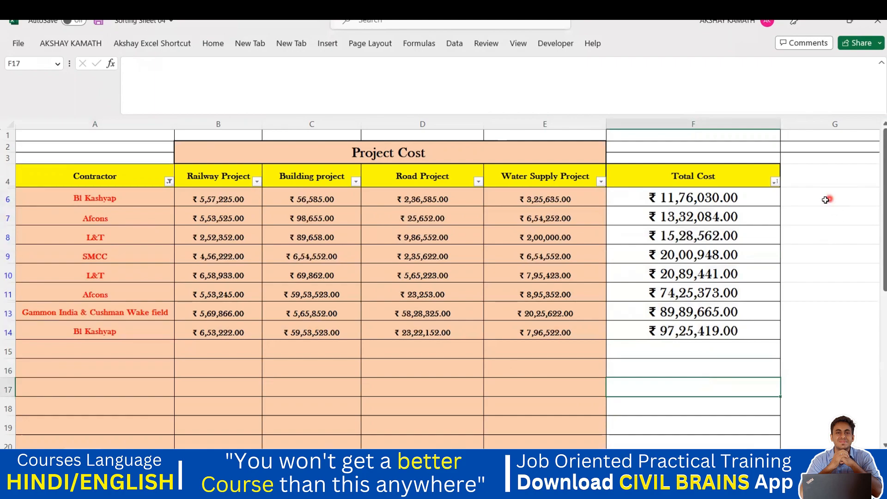
pyautogui.click(713, 194)
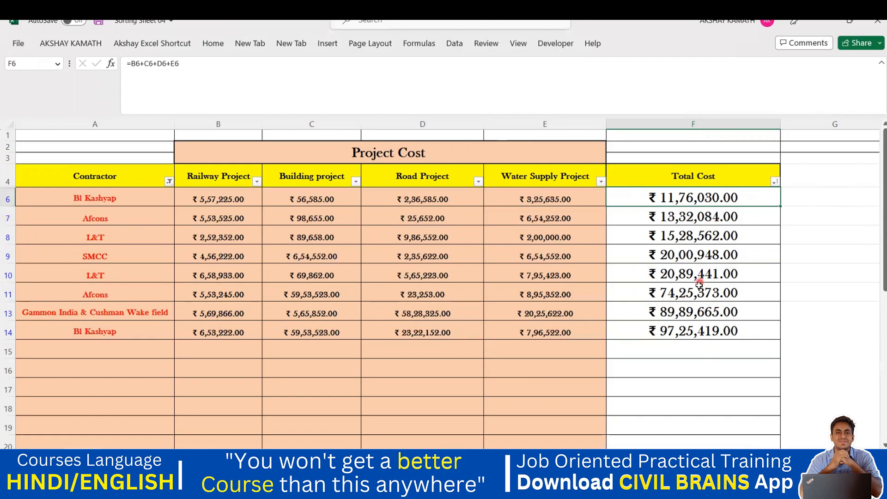
pyautogui.click(726, 329)
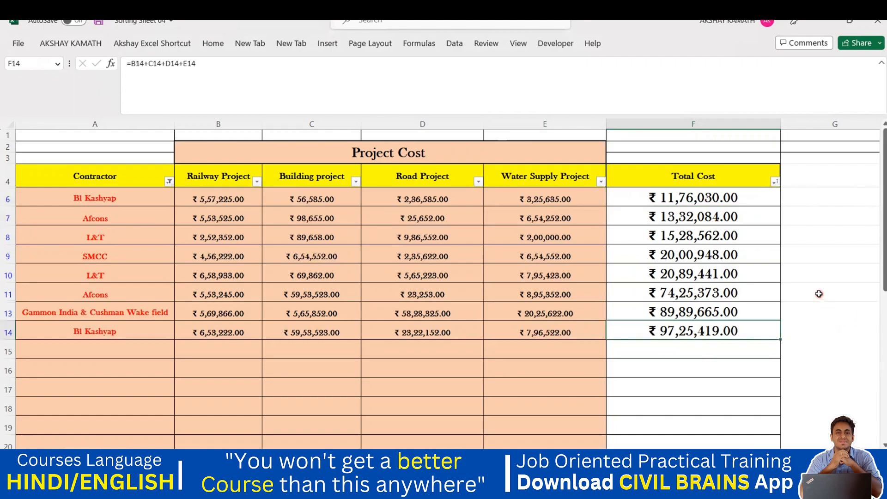
# Check how the Railway, Building, Road and Water Supply project costs are arranged under the Total Cost sort.
pyautogui.click(434, 70)
pyautogui.click(215, 292)
pyautogui.moveTo(230, 202); pyautogui.dragTo(234, 333)
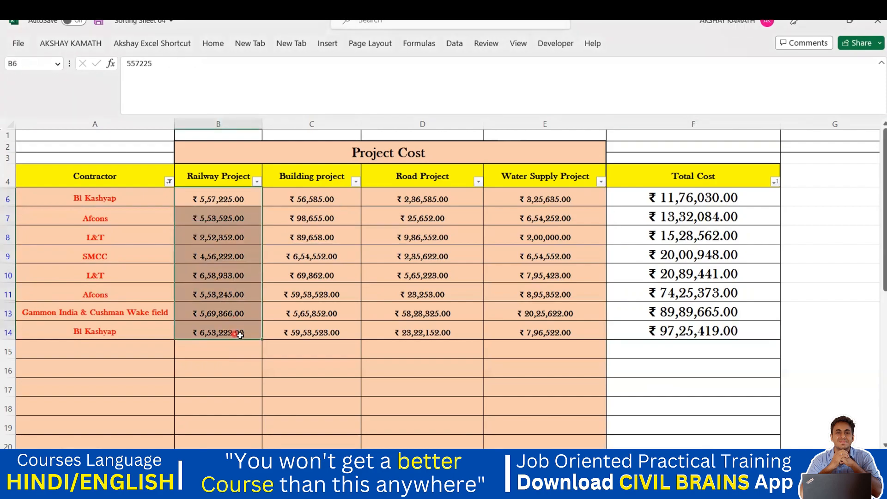
pyautogui.moveTo(322, 208); pyautogui.dragTo(325, 332)
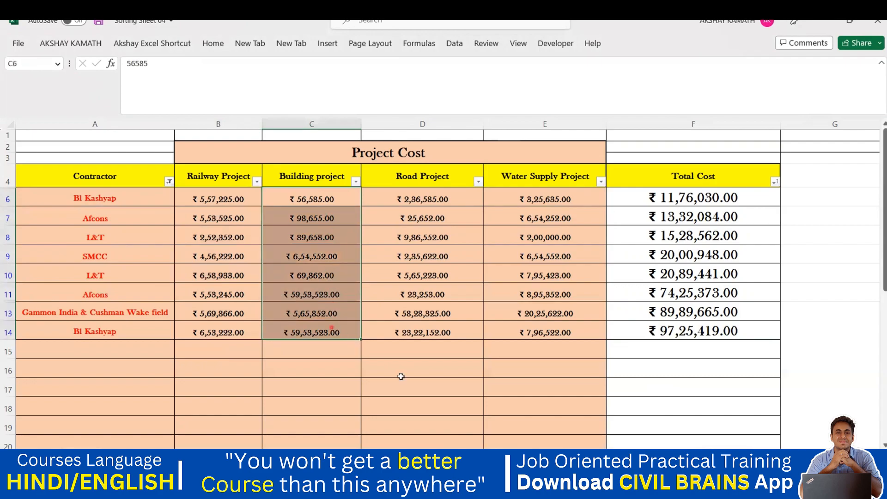
pyautogui.click(416, 368)
pyautogui.moveTo(430, 201); pyautogui.dragTo(438, 351)
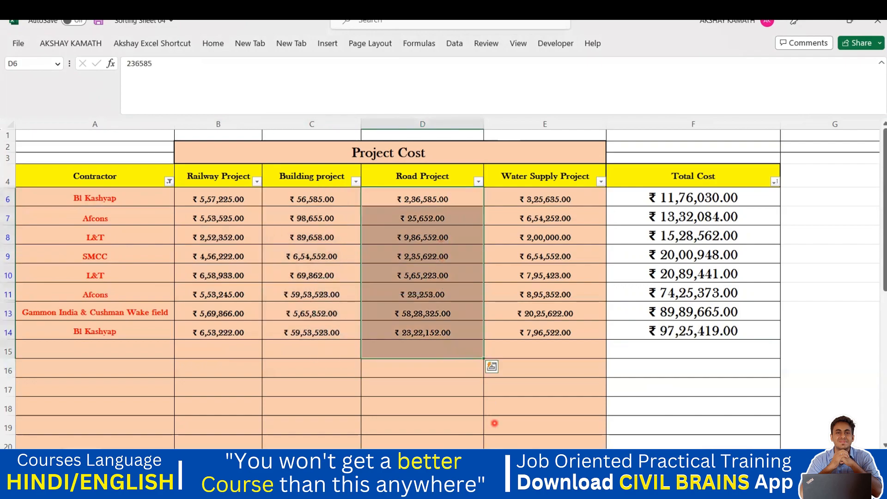
pyautogui.click(562, 269)
pyautogui.moveTo(553, 201); pyautogui.dragTo(567, 334)
pyautogui.moveTo(570, 236); pyautogui.dragTo(561, 354)
pyautogui.click(545, 232)
pyautogui.moveTo(545, 200); pyautogui.dragTo(553, 325)
pyautogui.click(567, 277)
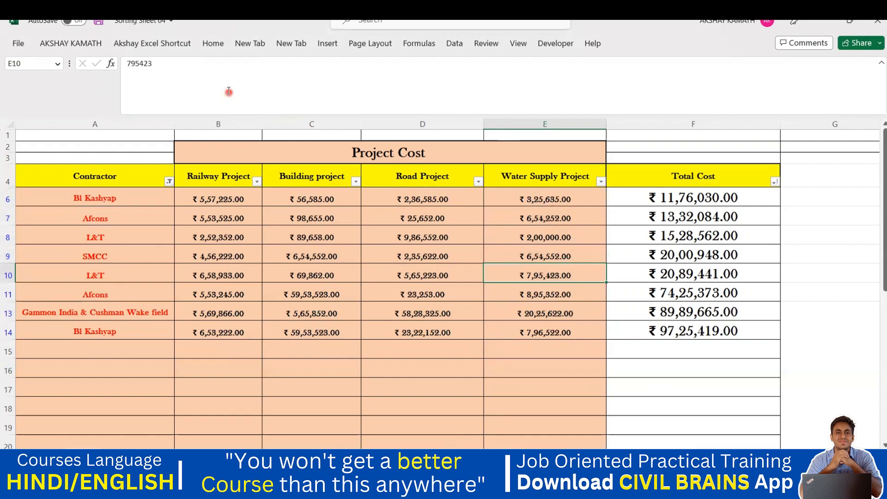
pyautogui.hotkey('alt', 'Tab')
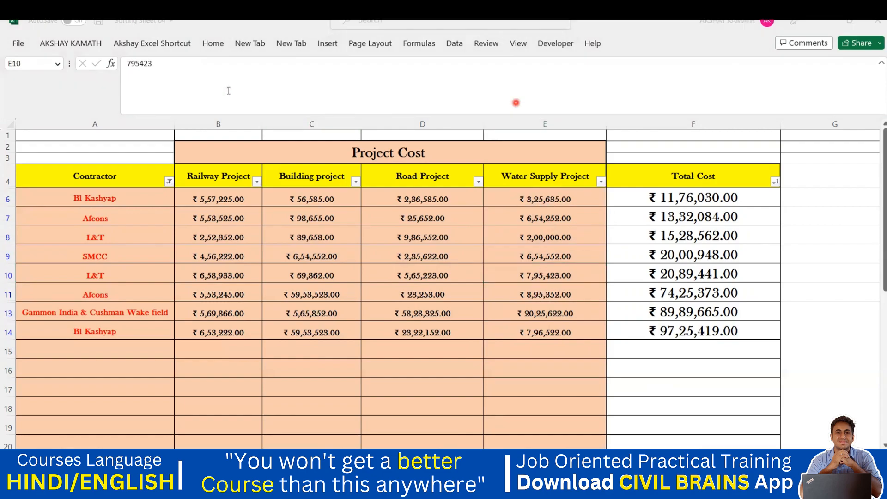